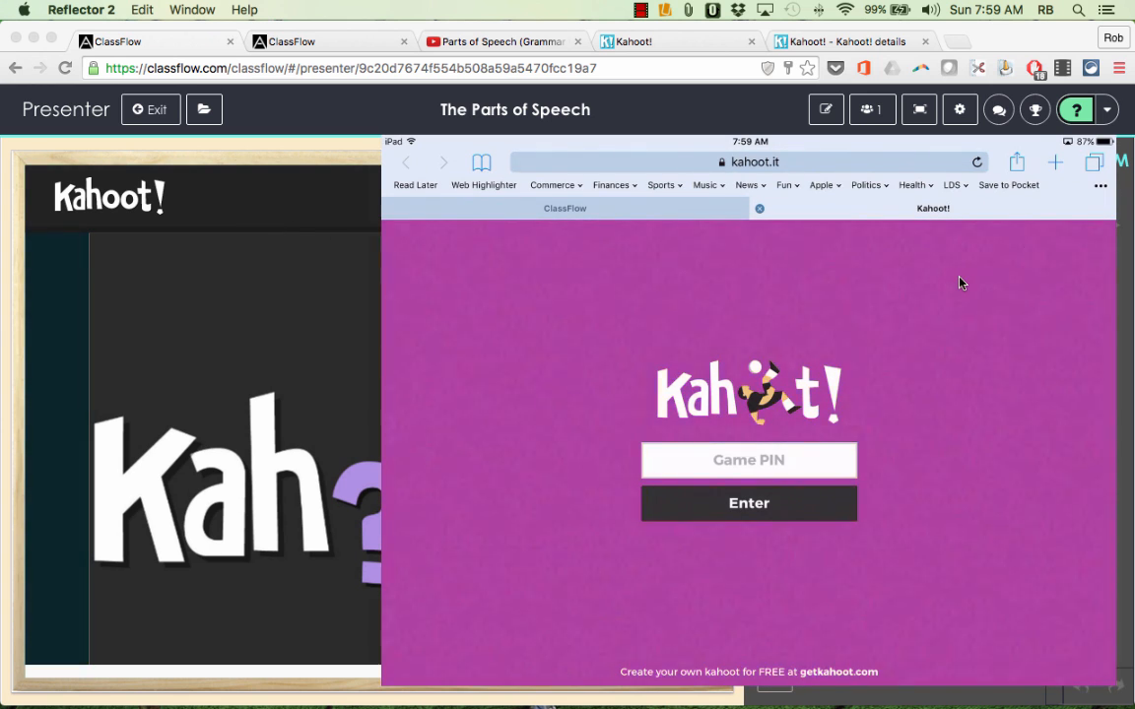
- Launch The Parts of Speech Kahoot quiz from the presented card and choose Classic player-versus-player mode
{"action": "left_click", "coordinate": [302, 330]}
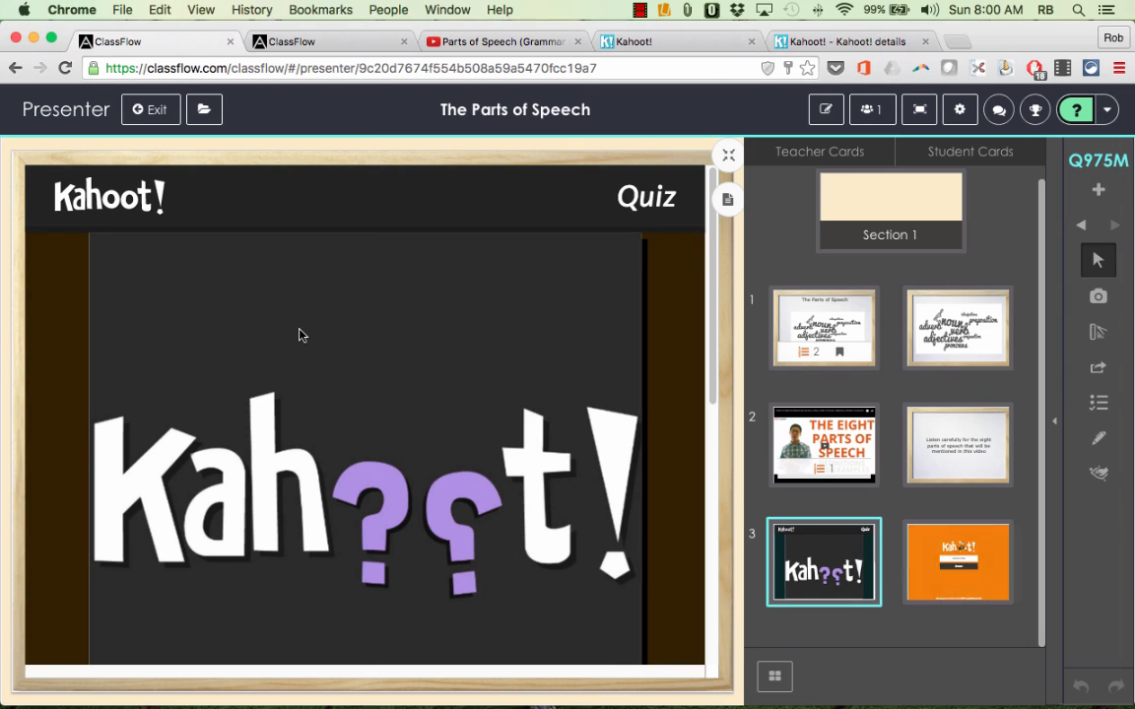
{"action": "scroll", "coordinate": [419, 368], "scroll_direction": "down", "scroll_amount": 1}
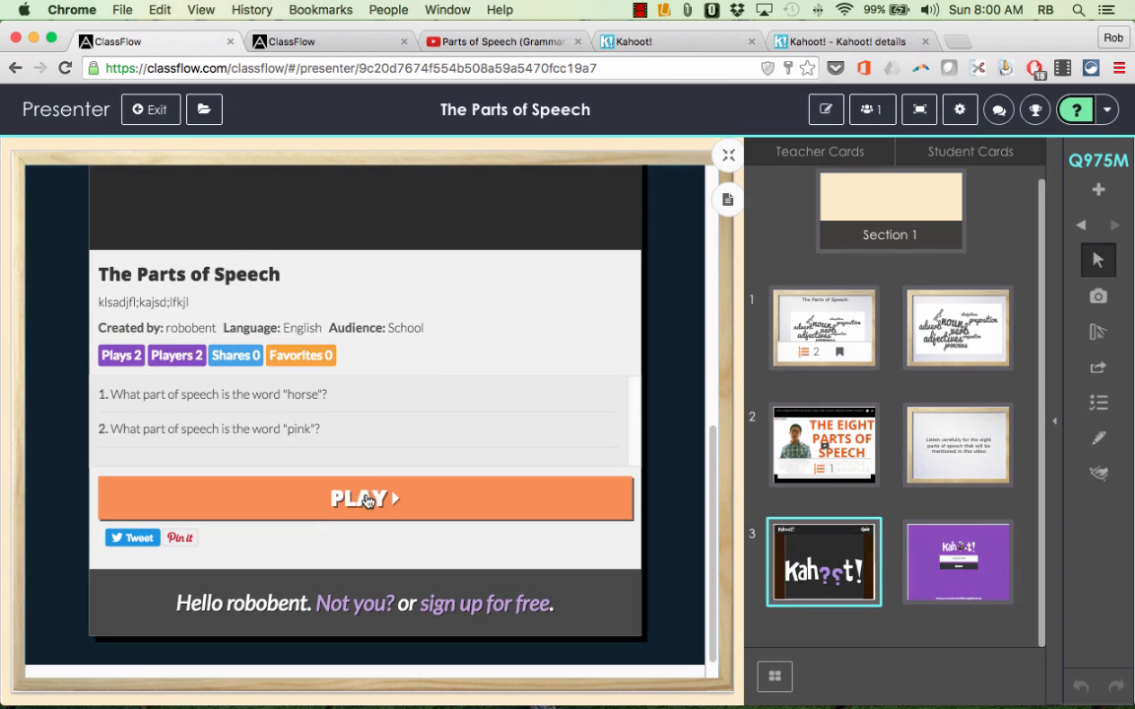
{"action": "left_click", "coordinate": [366, 500]}
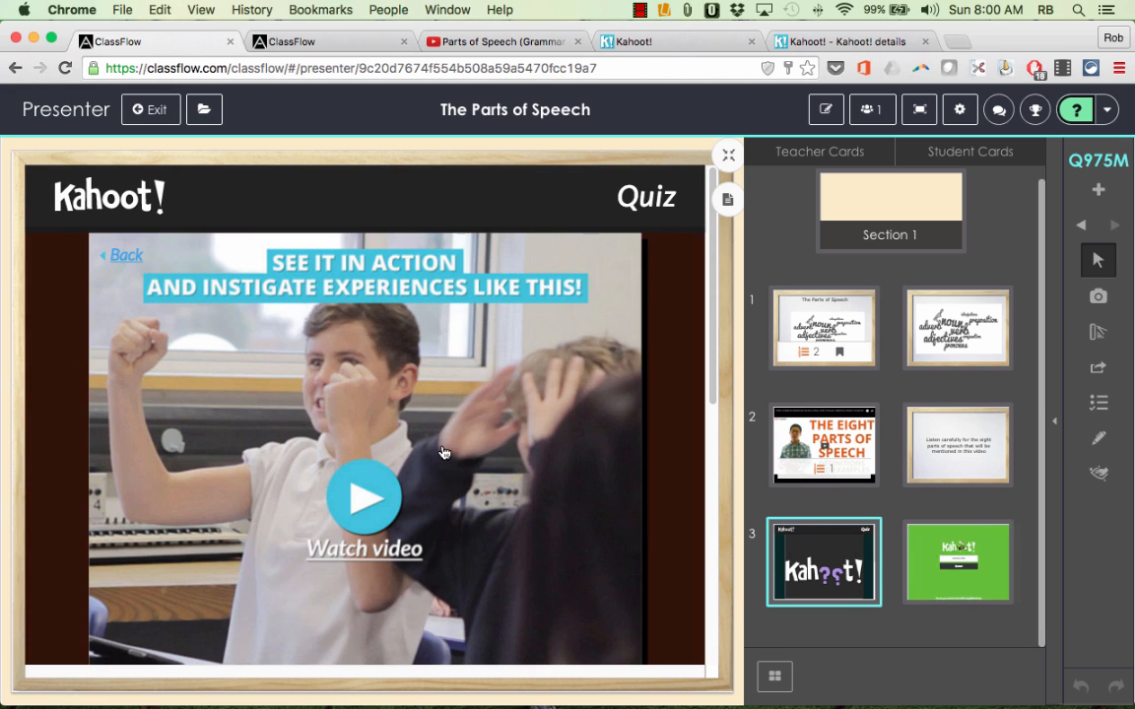
{"action": "scroll", "coordinate": [443, 448], "scroll_direction": "down", "scroll_amount": 10}
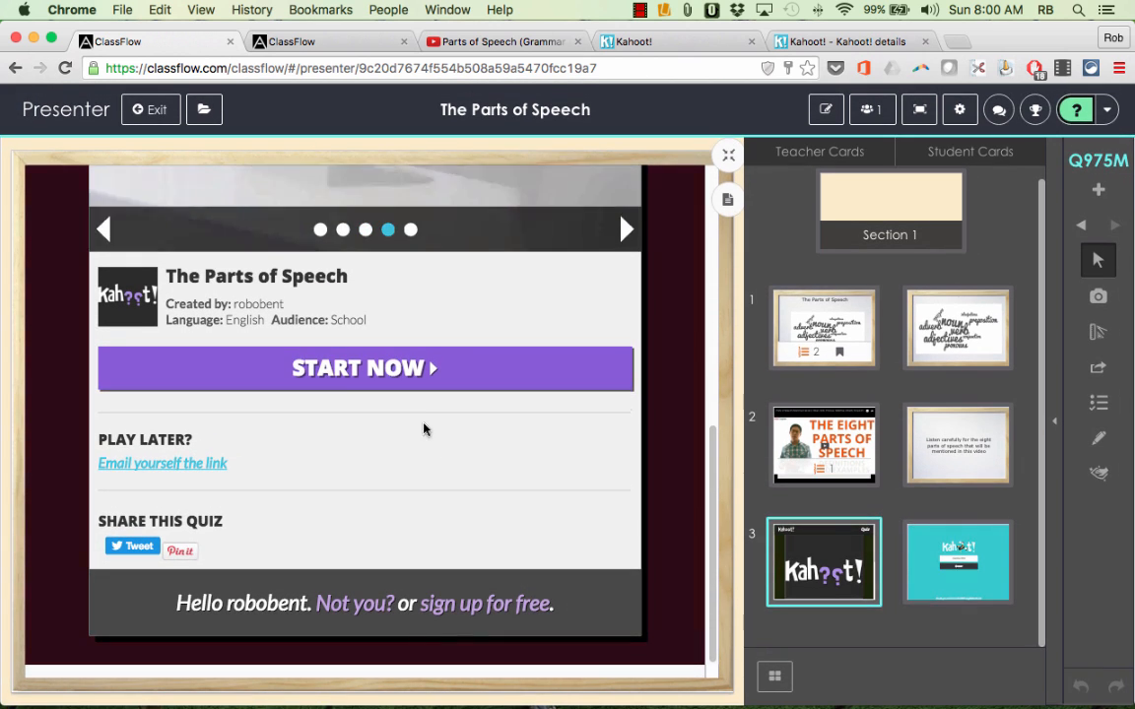
{"action": "left_click", "coordinate": [347, 370]}
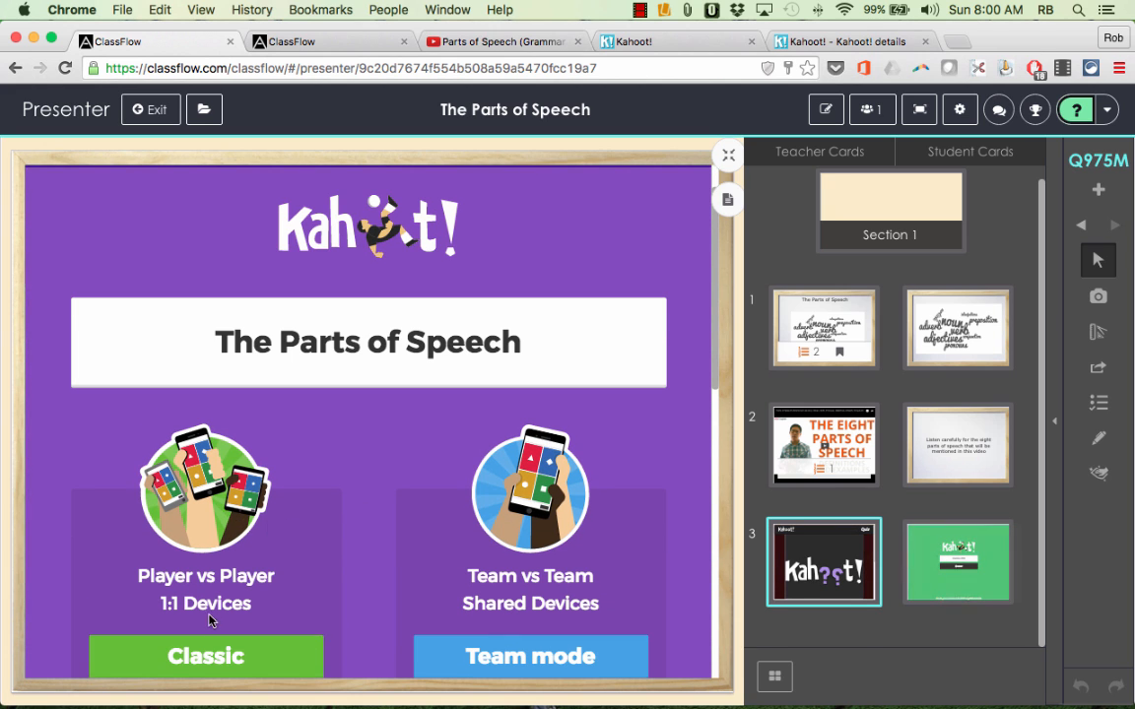
{"action": "left_click", "coordinate": [208, 658]}
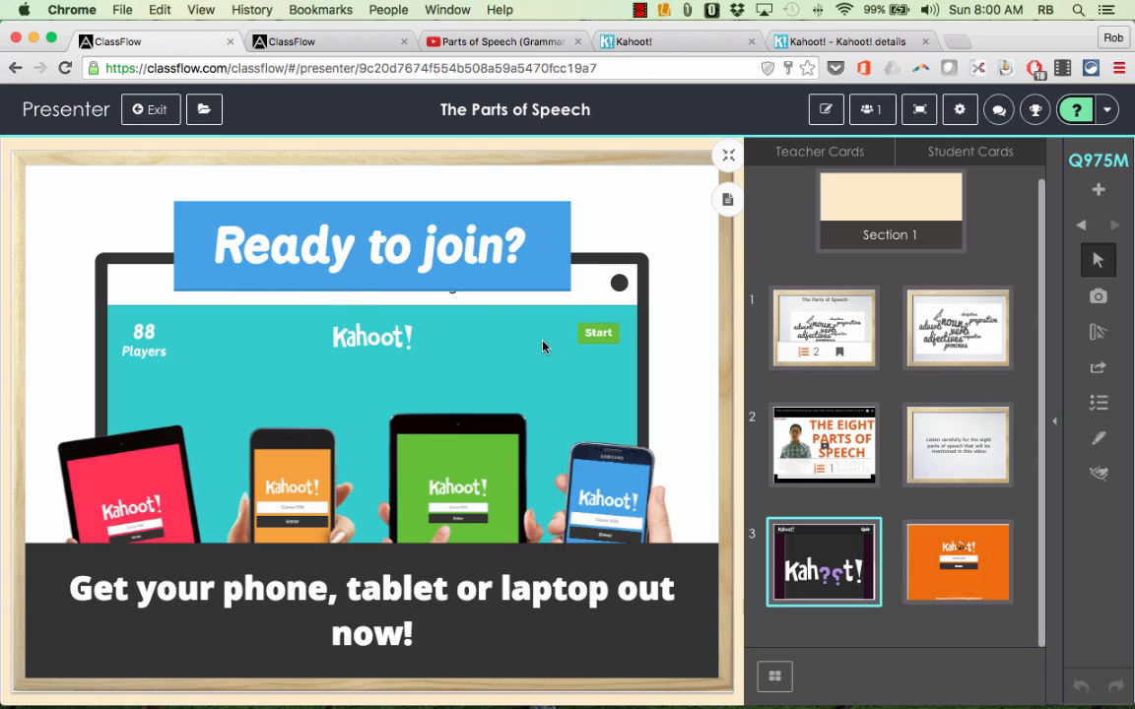
- Place the mirrored iPad window over the presentation while a player joins, and start the Kahoot game in the ClassFlow presenter
{"action": "key", "text": "ctrl+Up"}
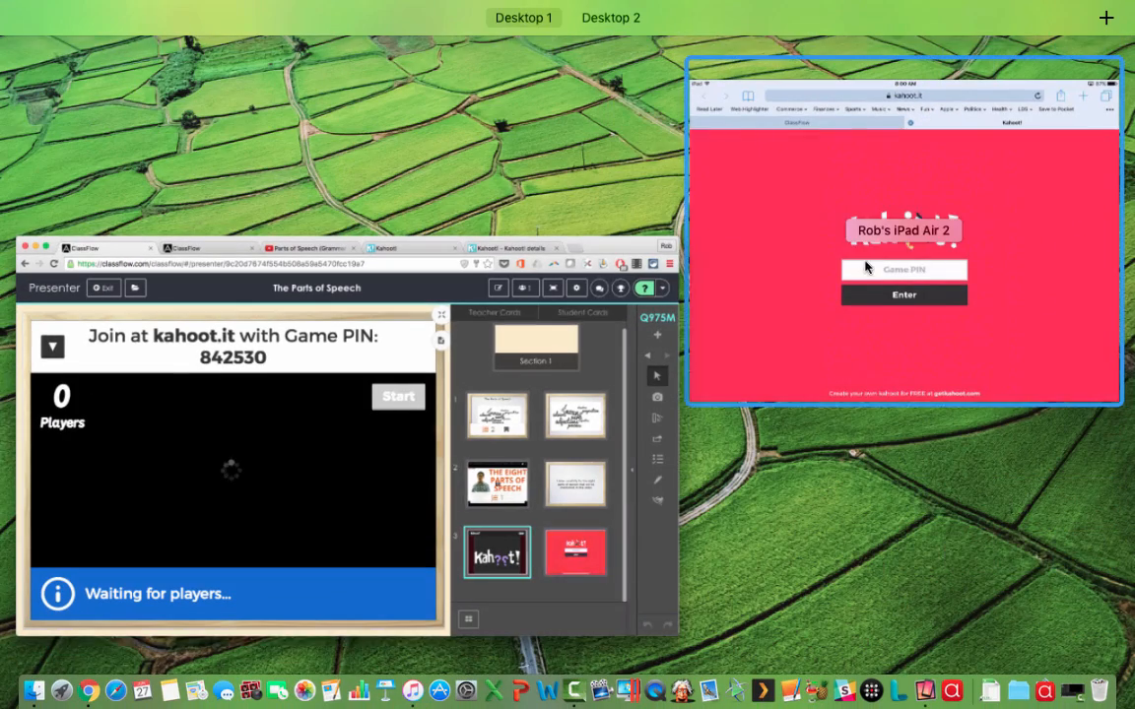
{"action": "left_click", "coordinate": [862, 266]}
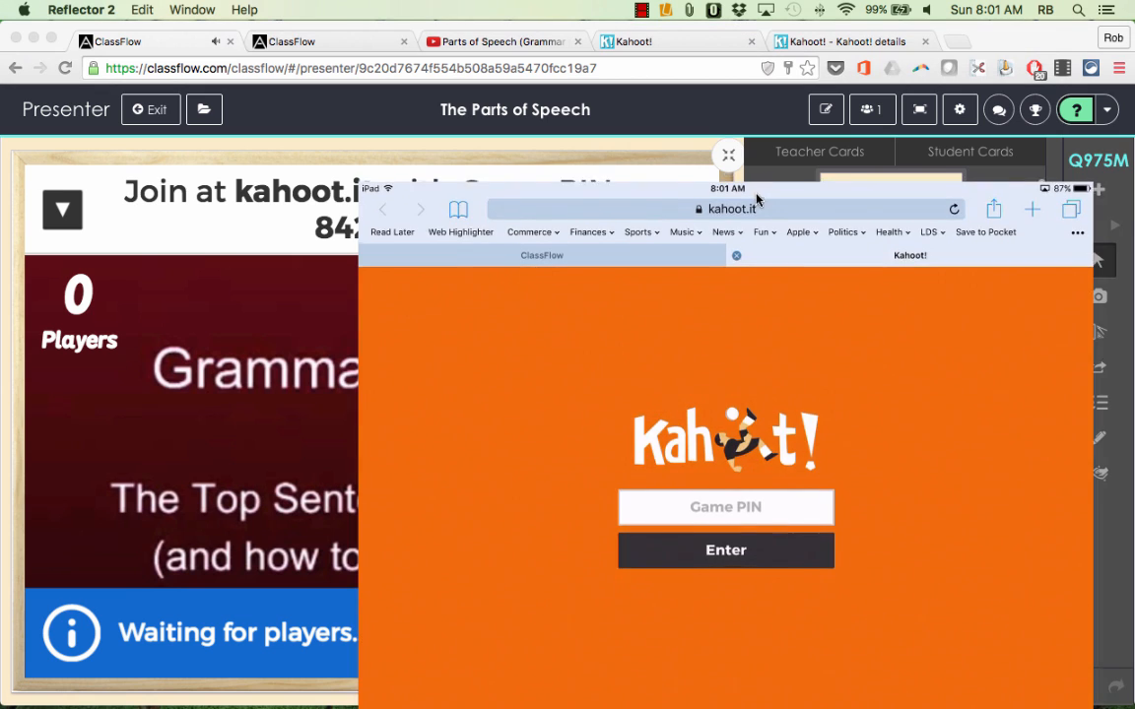
{"action": "left_click_drag", "start_coordinate": [755, 195], "coordinate": [535, 261]}
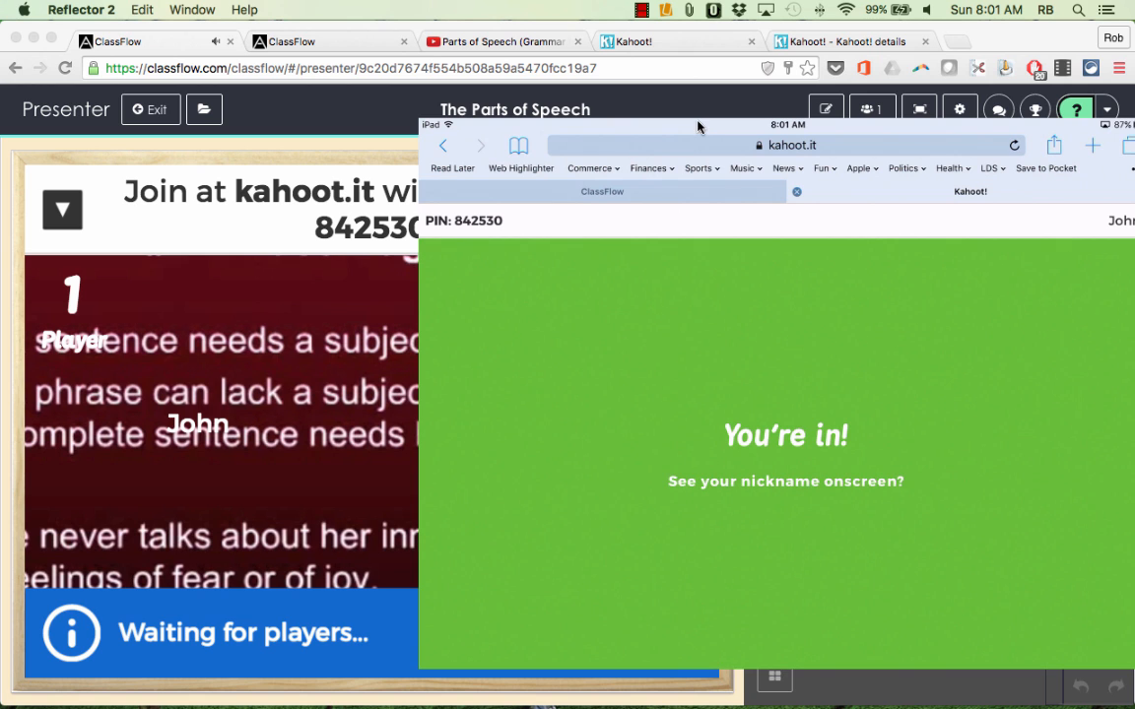
{"action": "left_click_drag", "start_coordinate": [698, 126], "coordinate": [693, 163]}
{"action": "left_click", "coordinate": [285, 155]}
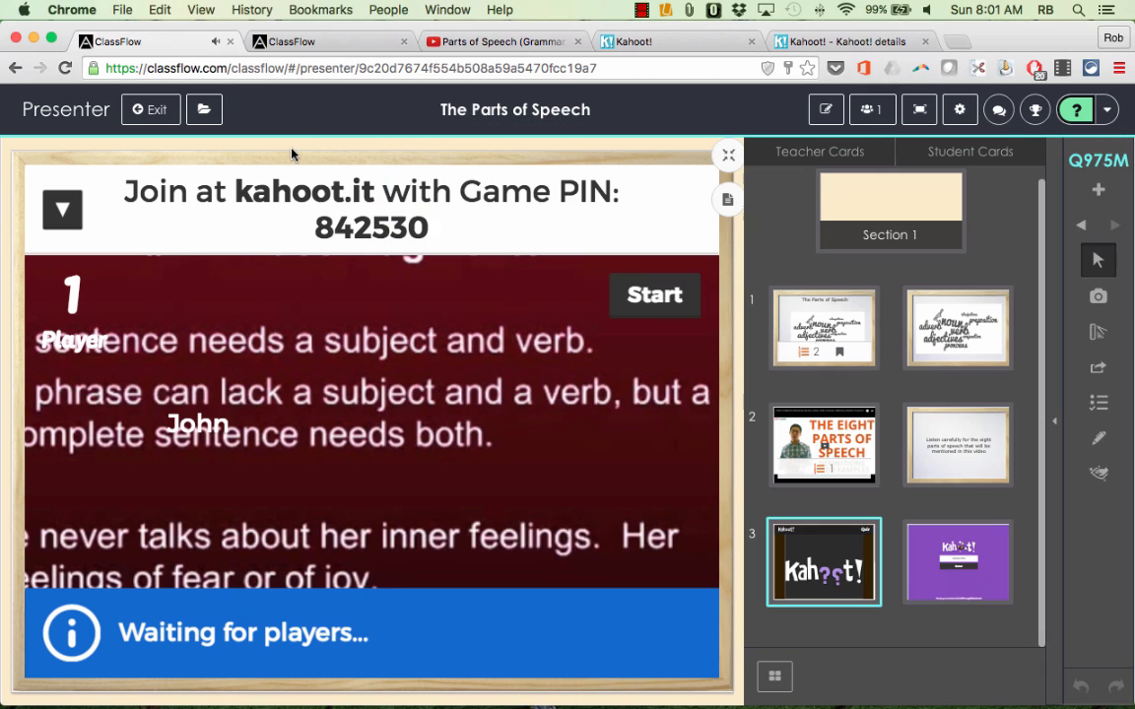
{"action": "left_click", "coordinate": [656, 298]}
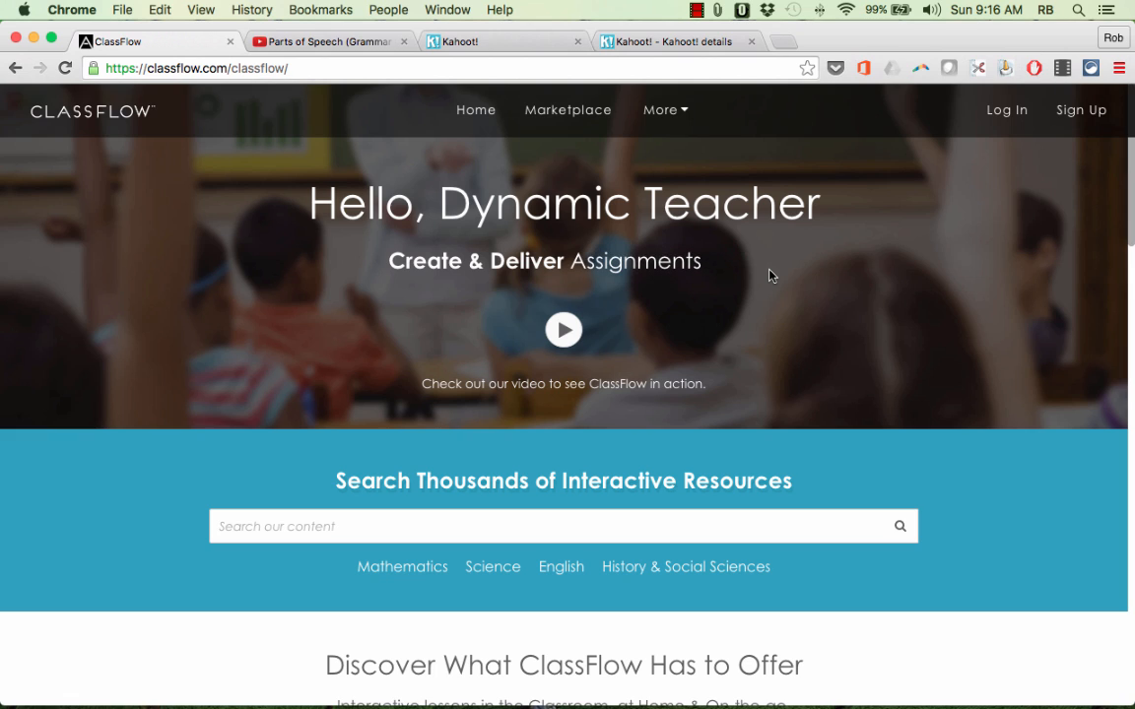
- Search ClassFlow's interactive resources for LANGUAGE and look through the listed lessons
{"action": "left_click", "coordinate": [223, 67]}
{"action": "left_click_drag", "start_coordinate": [223, 67], "coordinate": [103, 67]}
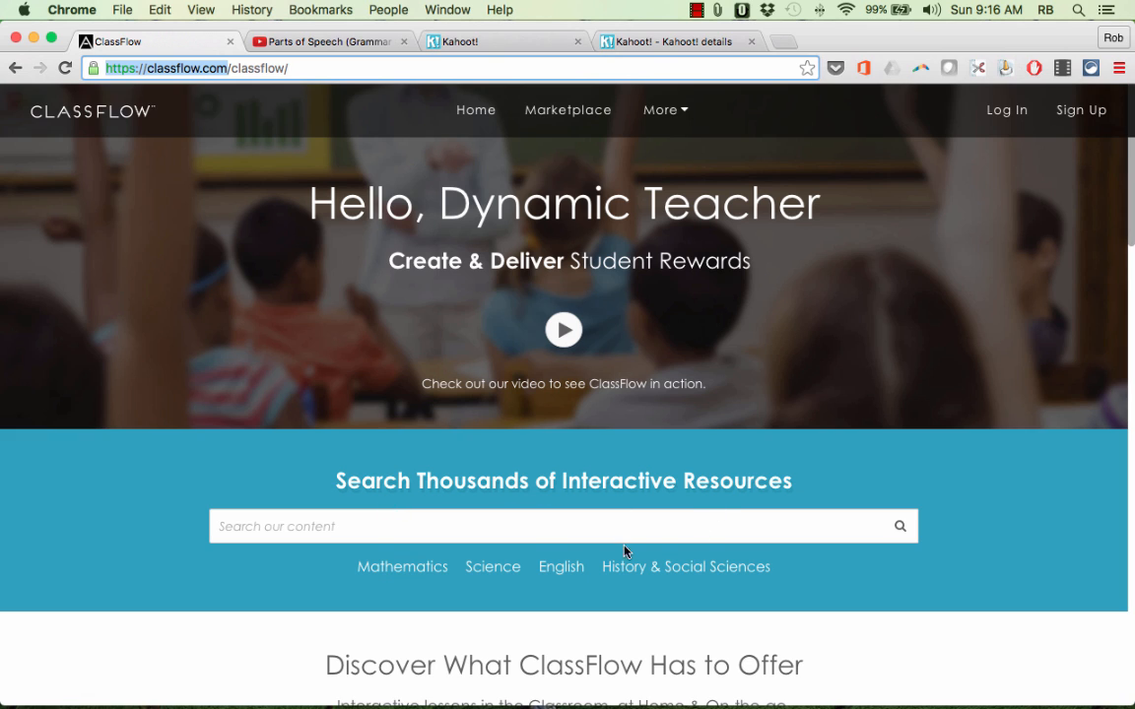
{"action": "left_click", "coordinate": [686, 525]}
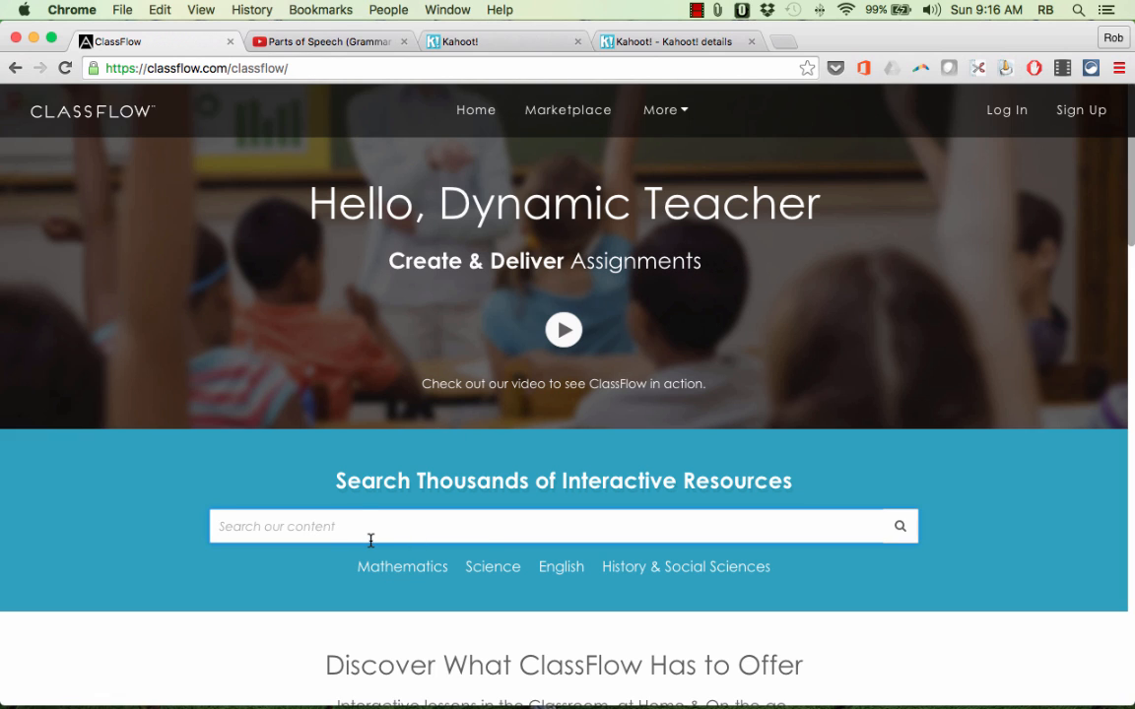
{"action": "type", "text": "LANGUAGE"}
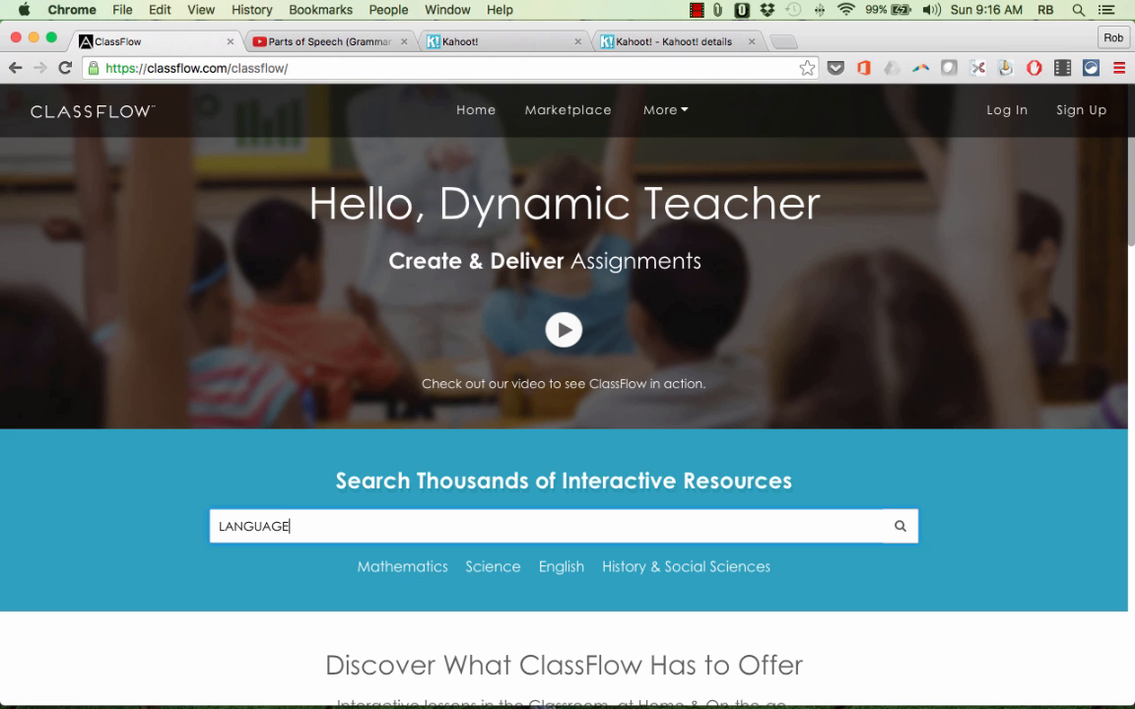
{"action": "key", "text": "Return"}
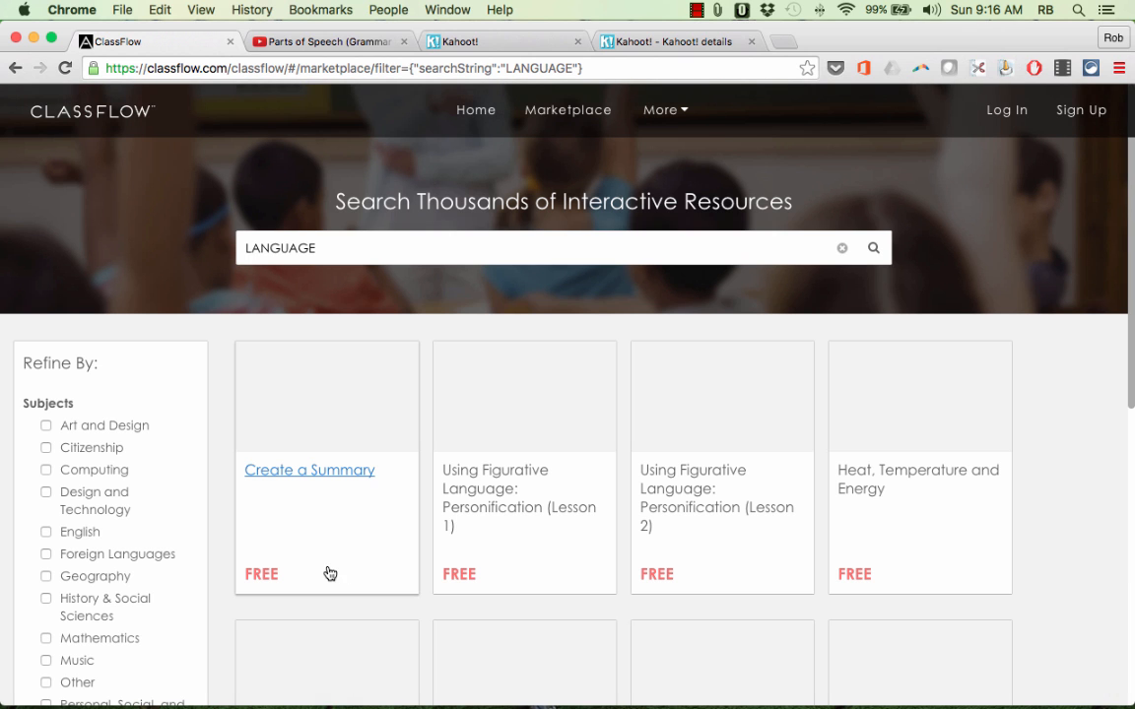
{"action": "scroll", "coordinate": [349, 528], "scroll_direction": "down", "scroll_amount": 10}
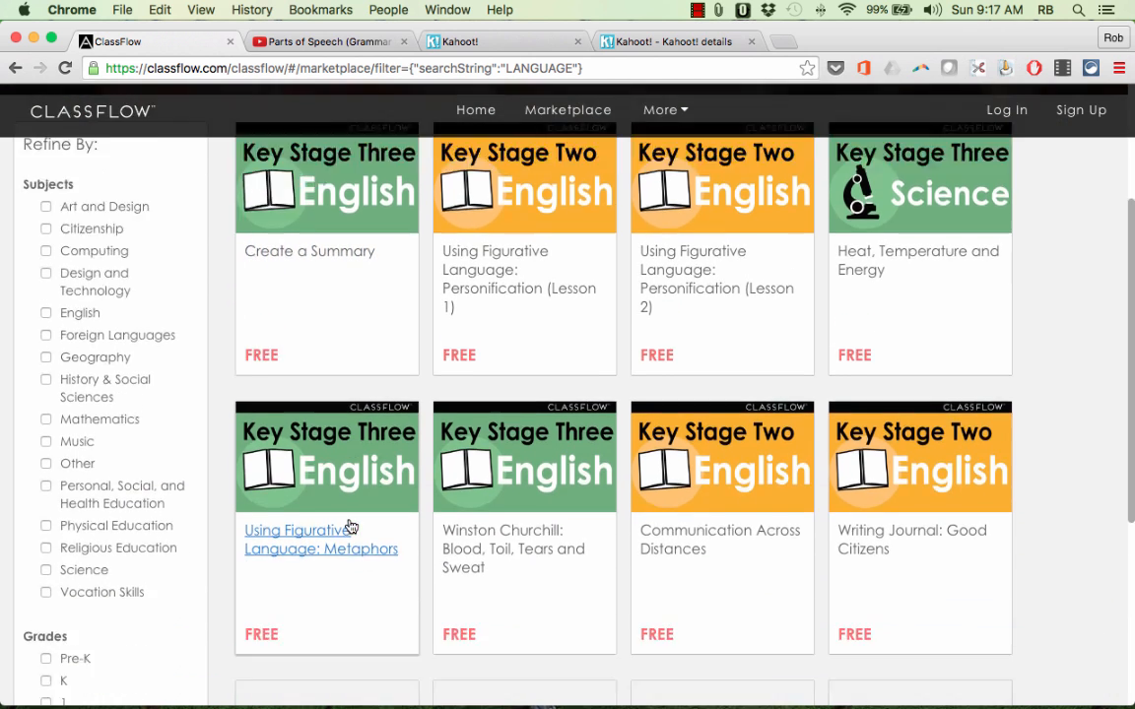
{"action": "scroll", "coordinate": [350, 528], "scroll_direction": "up", "scroll_amount": 10}
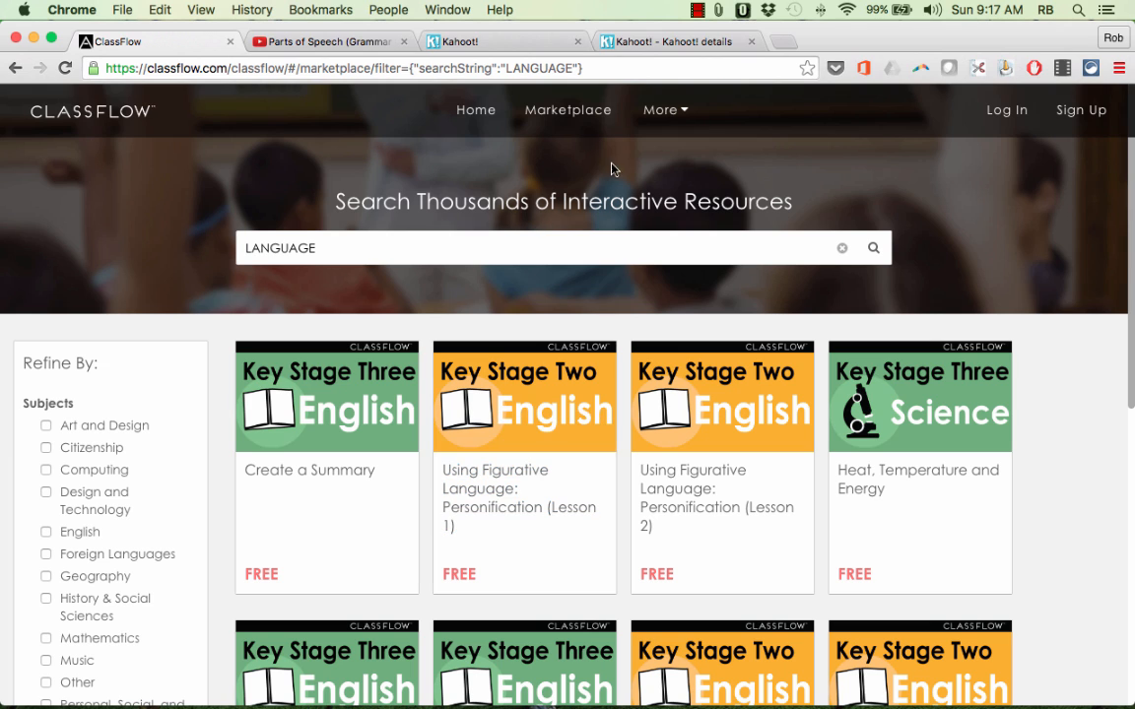
- Open ClassFlow's sign-up page from the home page, view the student form, and begin the teacher form at the user name
{"action": "left_click", "coordinate": [71, 106]}
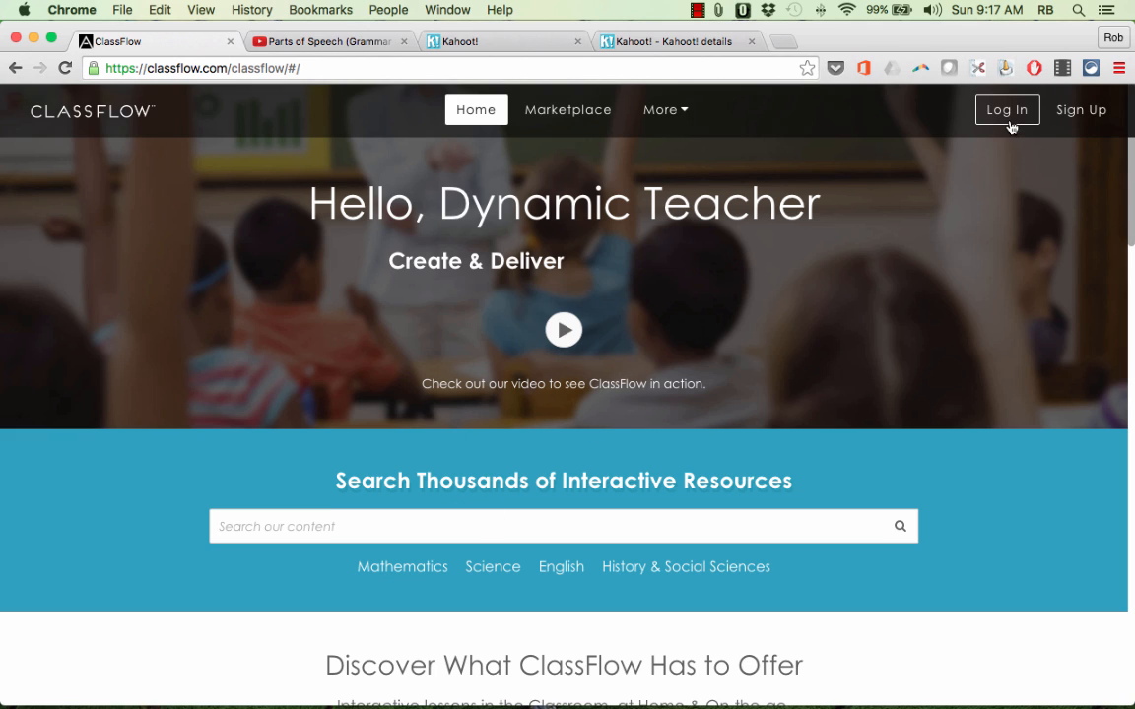
{"action": "left_click", "coordinate": [1071, 113]}
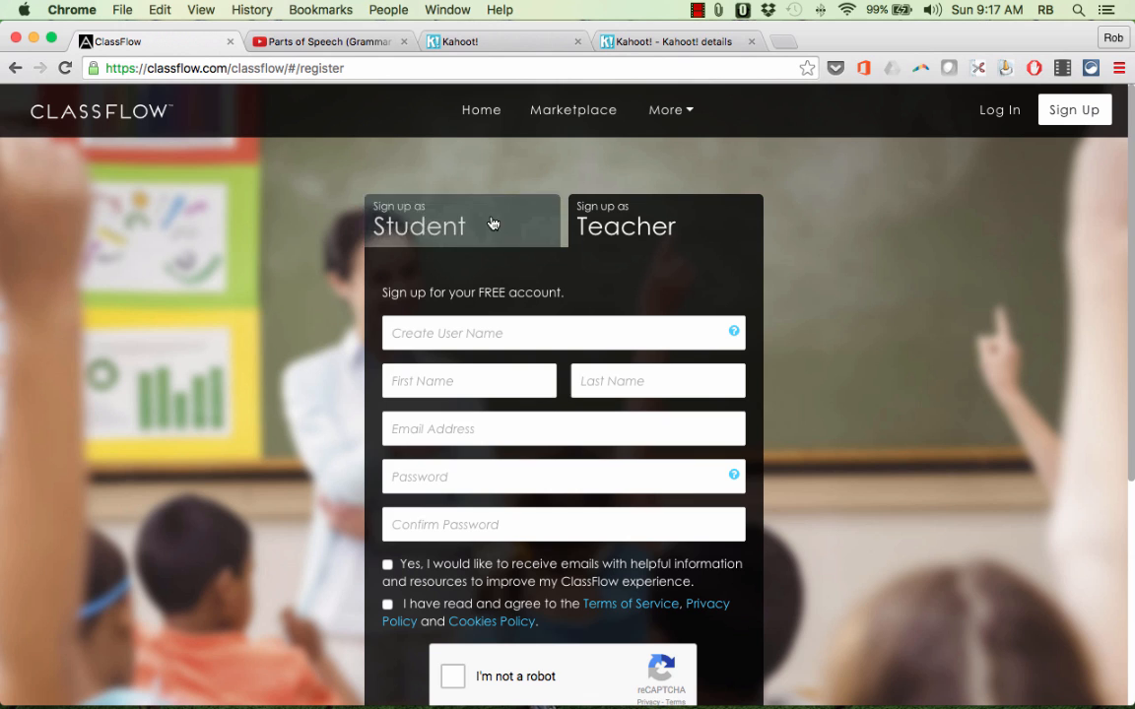
{"action": "left_click", "coordinate": [436, 223]}
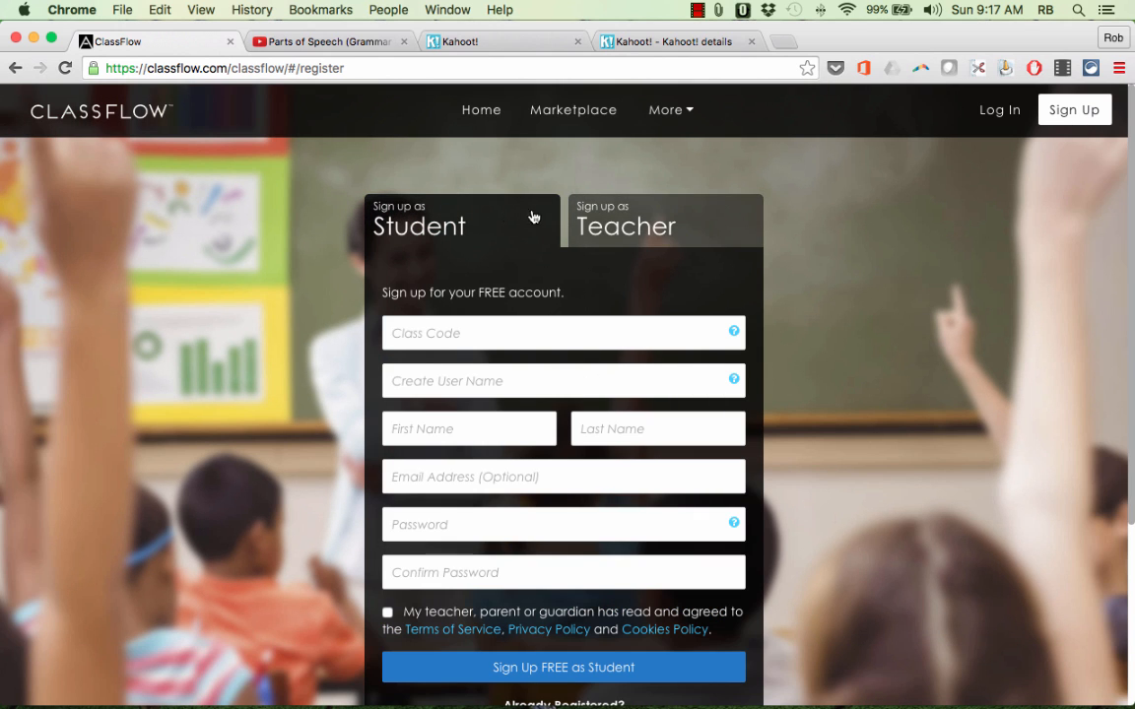
{"action": "left_click", "coordinate": [628, 226]}
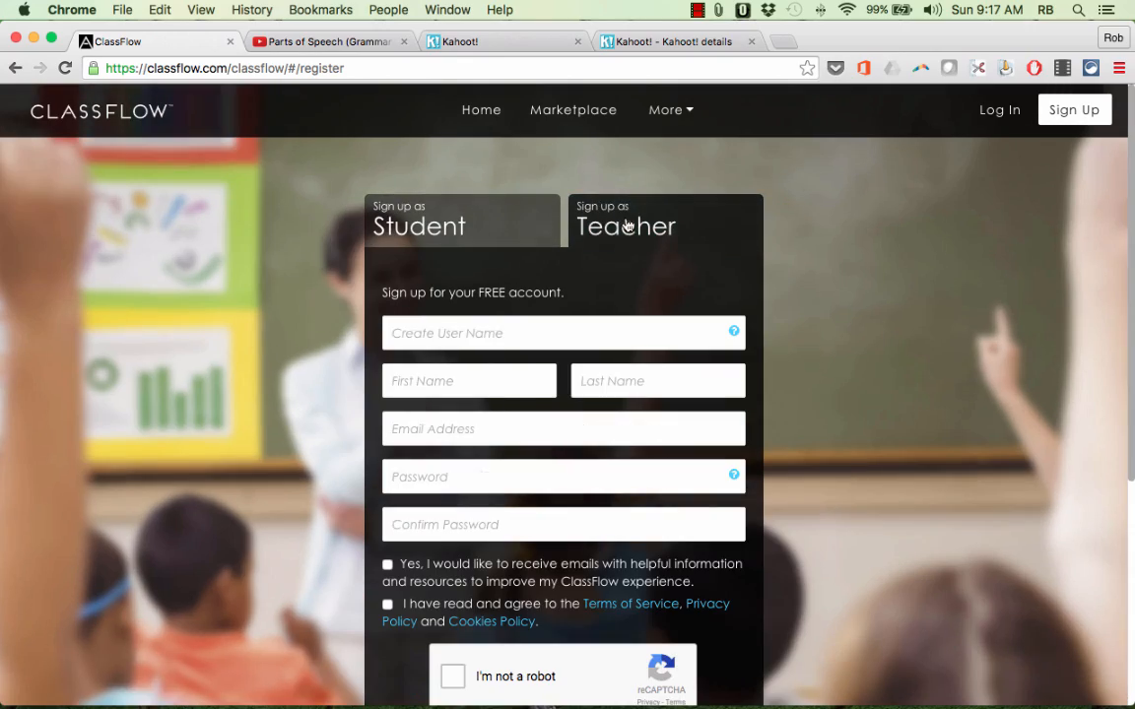
{"action": "left_click", "coordinate": [511, 335]}
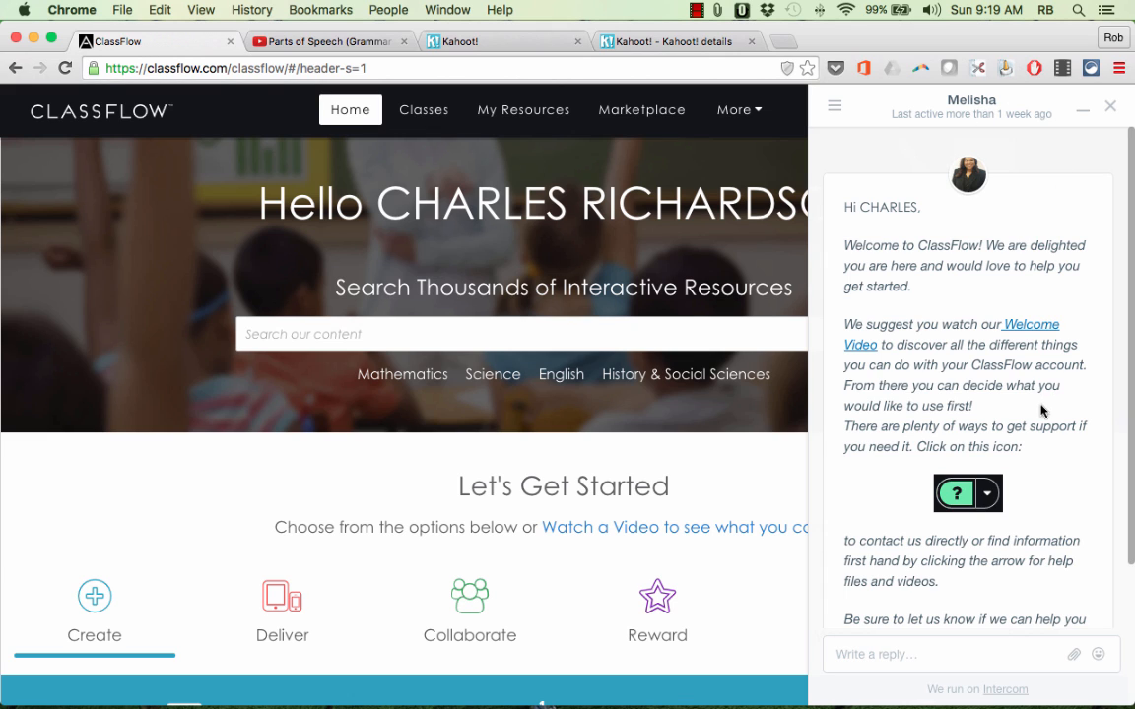
- Dismiss the welcome message, then view and close the ClassFlow Team support conversations
{"action": "left_click", "coordinate": [1110, 107]}
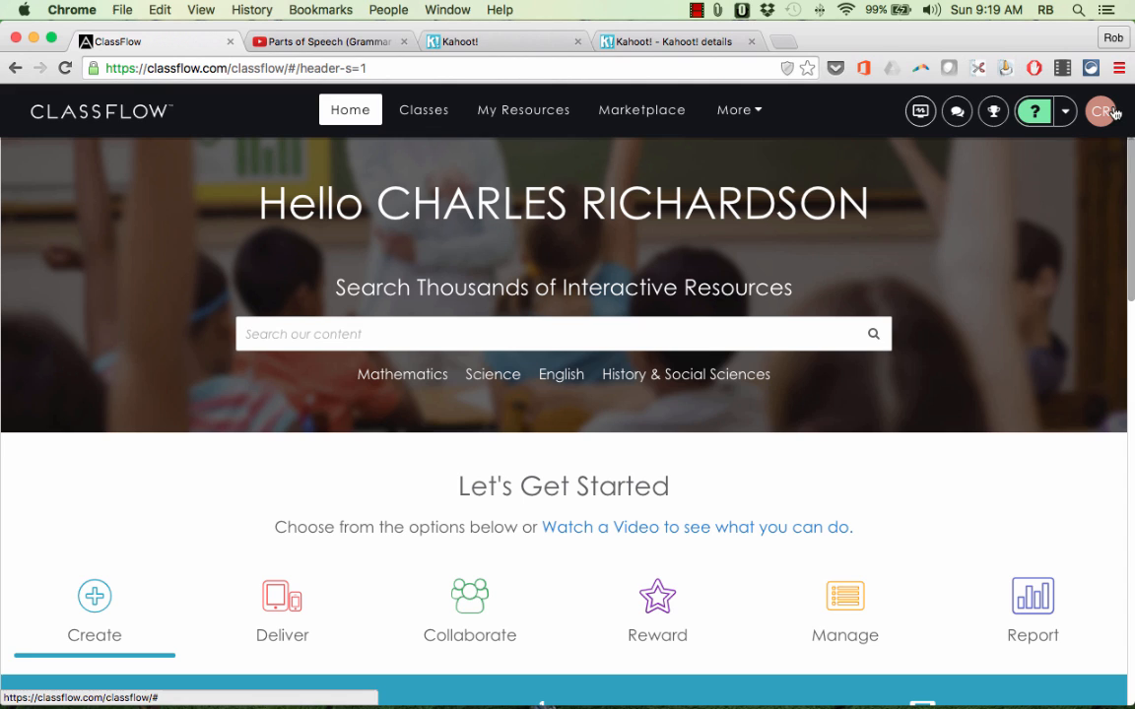
{"action": "left_click", "coordinate": [1039, 112]}
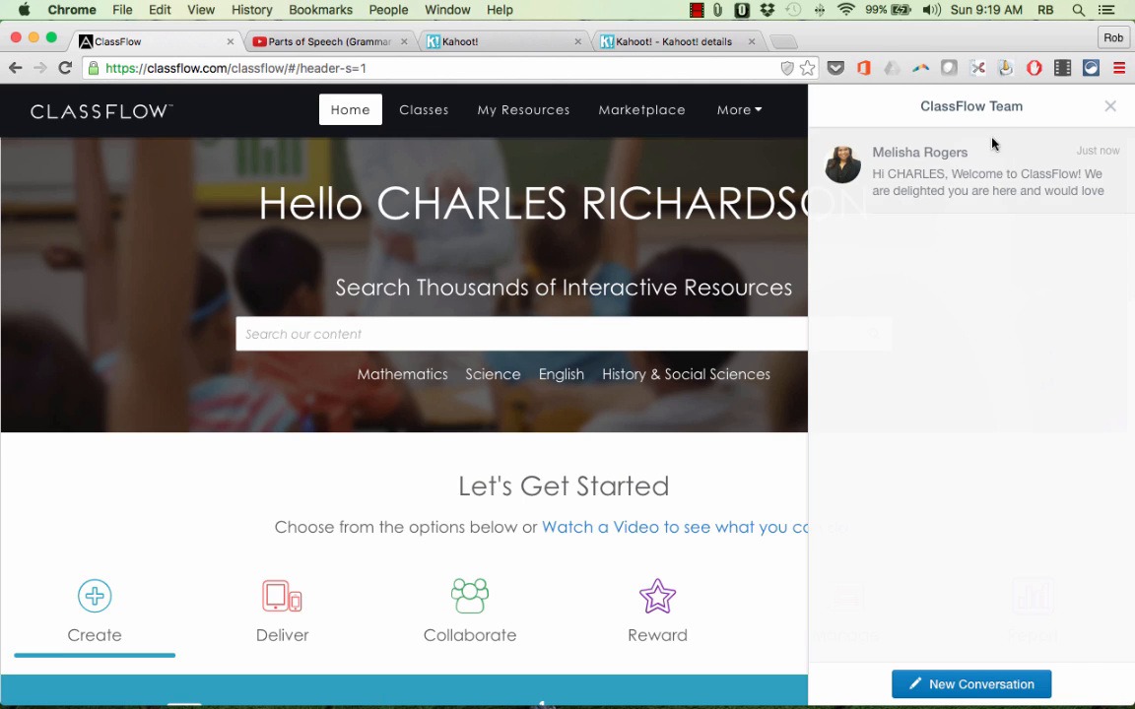
{"action": "left_click", "coordinate": [1110, 107]}
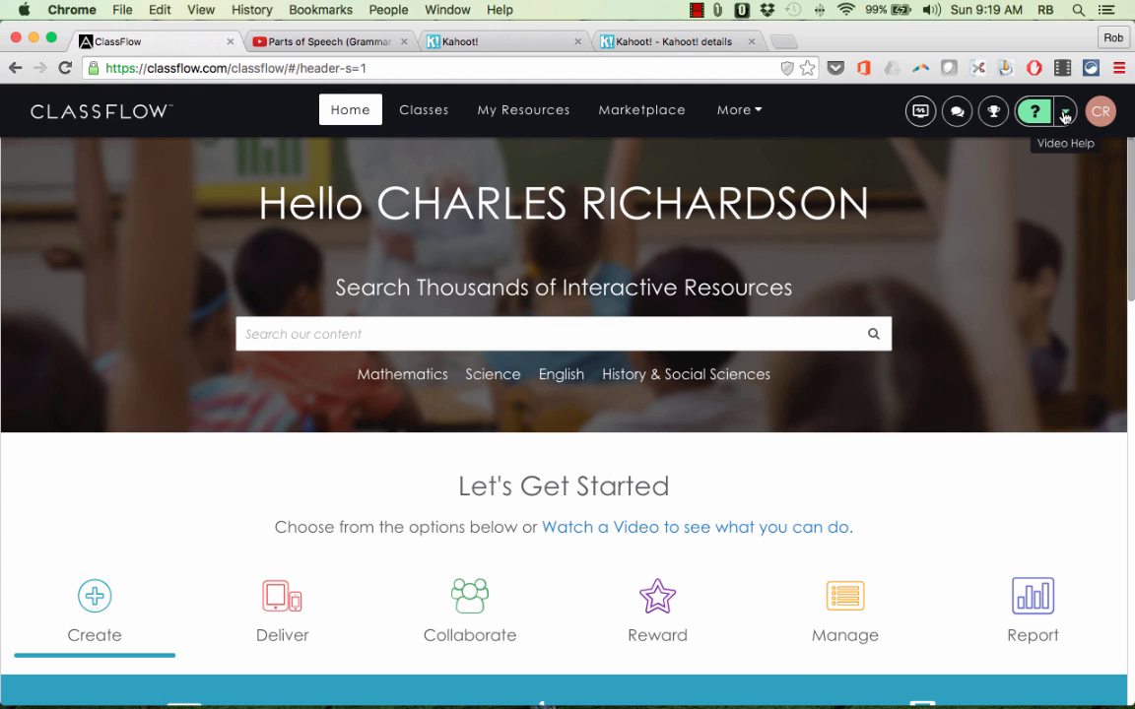
- Examine the list of help links and tutorial videos, and close it
{"action": "left_click", "coordinate": [1065, 116]}
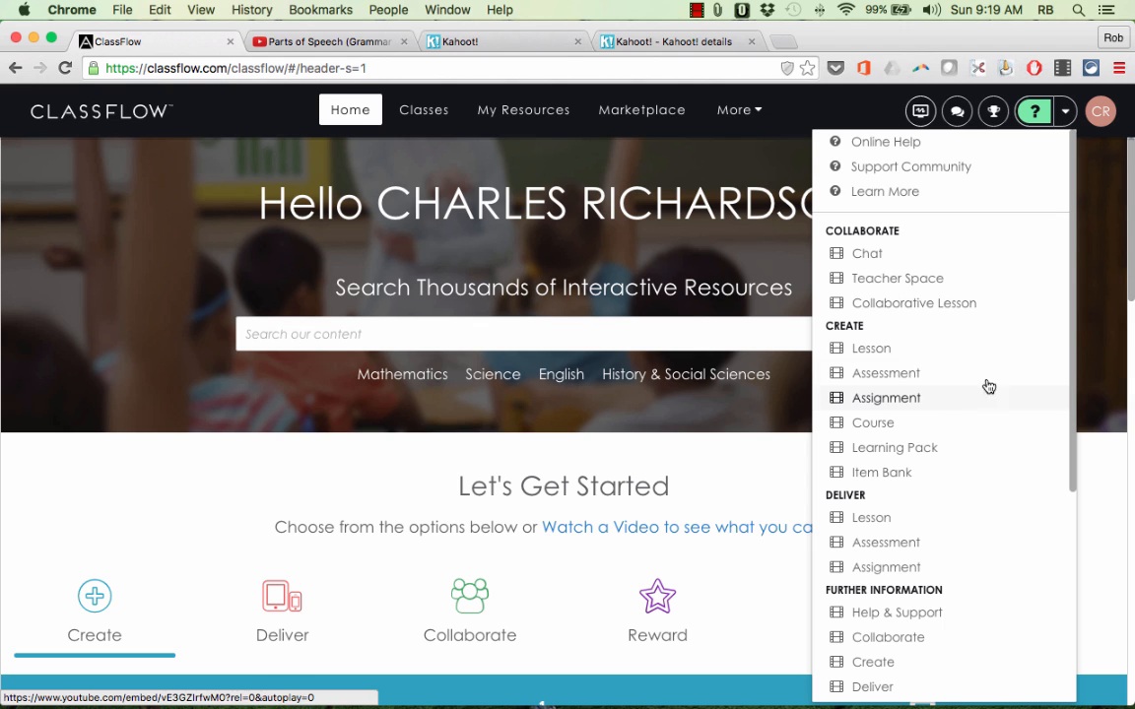
{"action": "left_click", "coordinate": [1066, 113]}
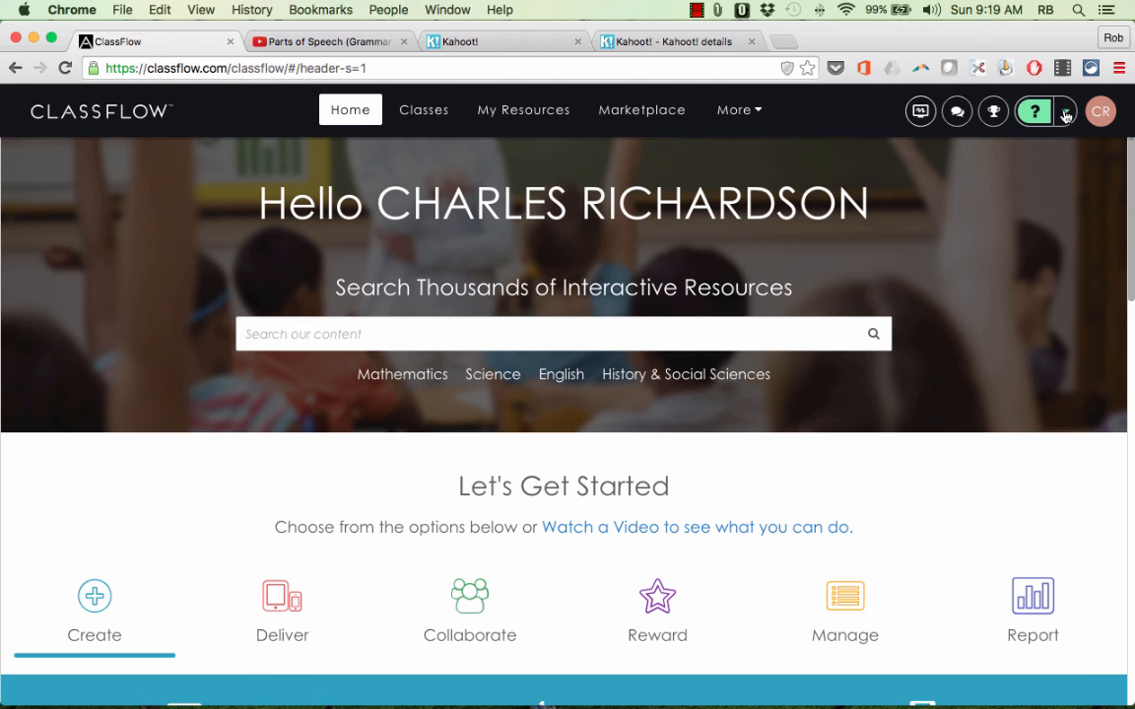
{"action": "left_click", "coordinate": [1065, 117]}
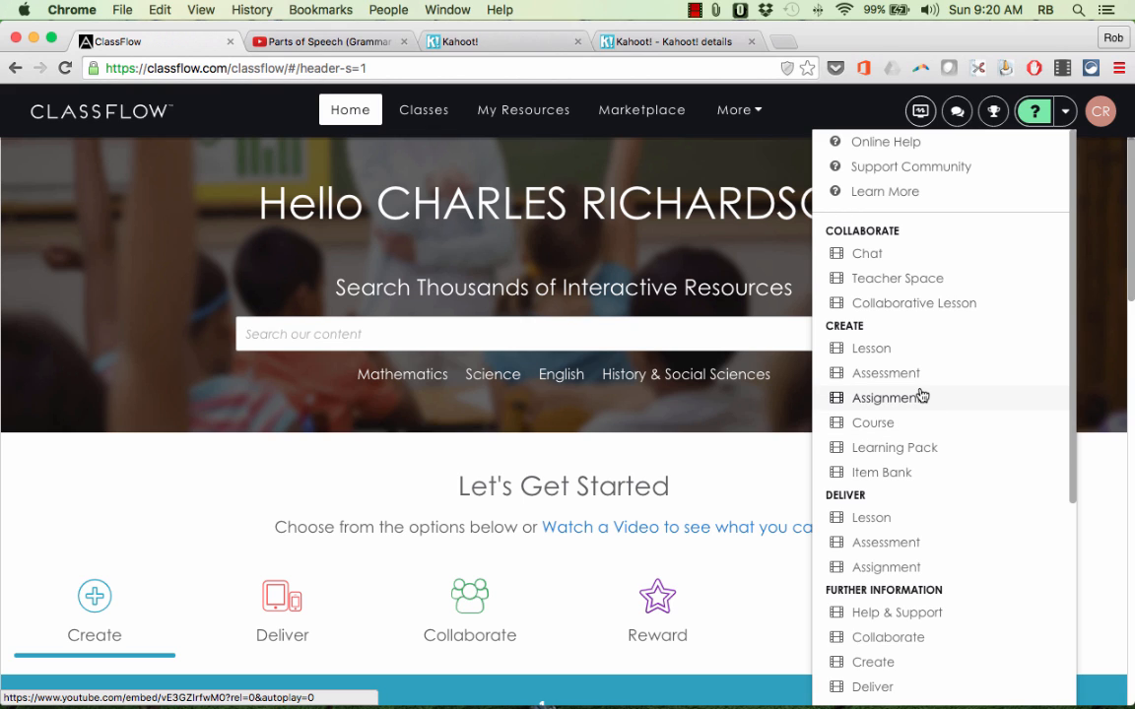
{"action": "left_click", "coordinate": [729, 461]}
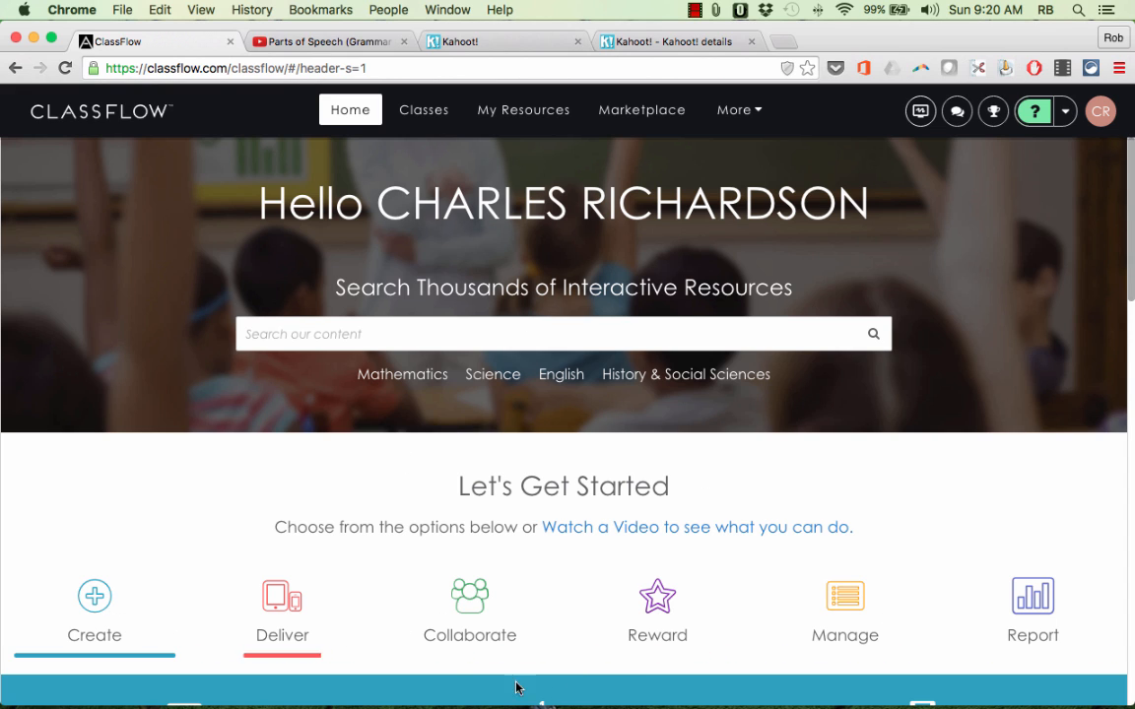
- Open the Classes overview and dismiss the Creating Classes help video
{"action": "left_click", "coordinate": [426, 110]}
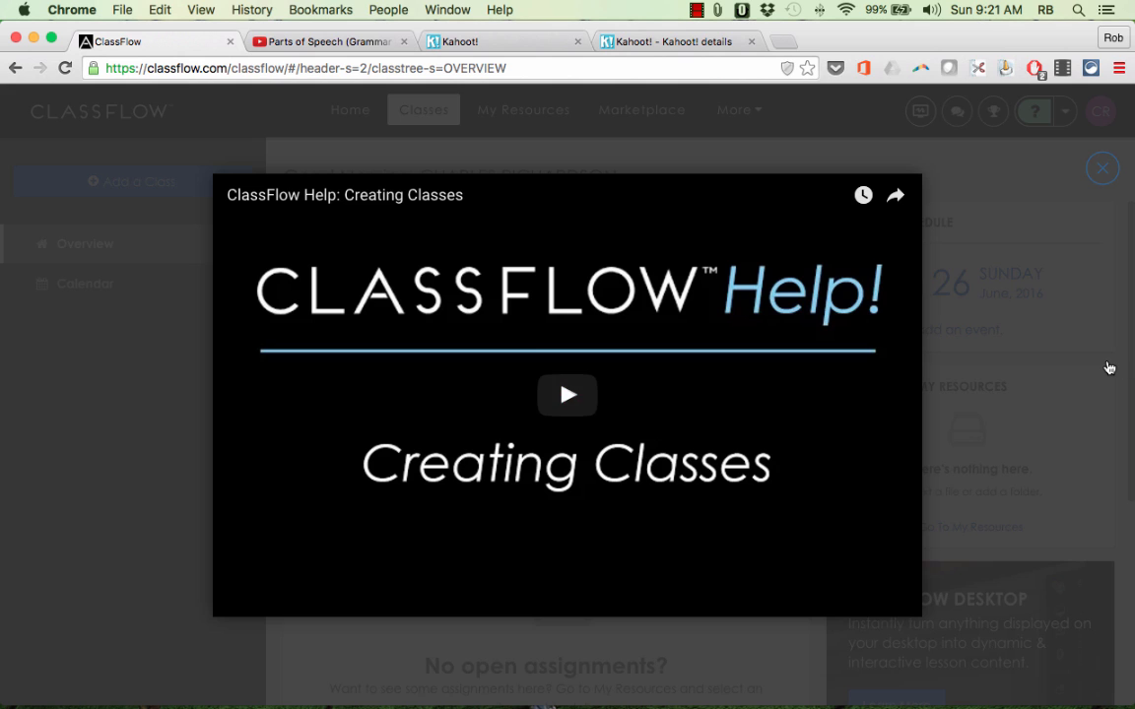
{"action": "left_click", "coordinate": [1109, 368]}
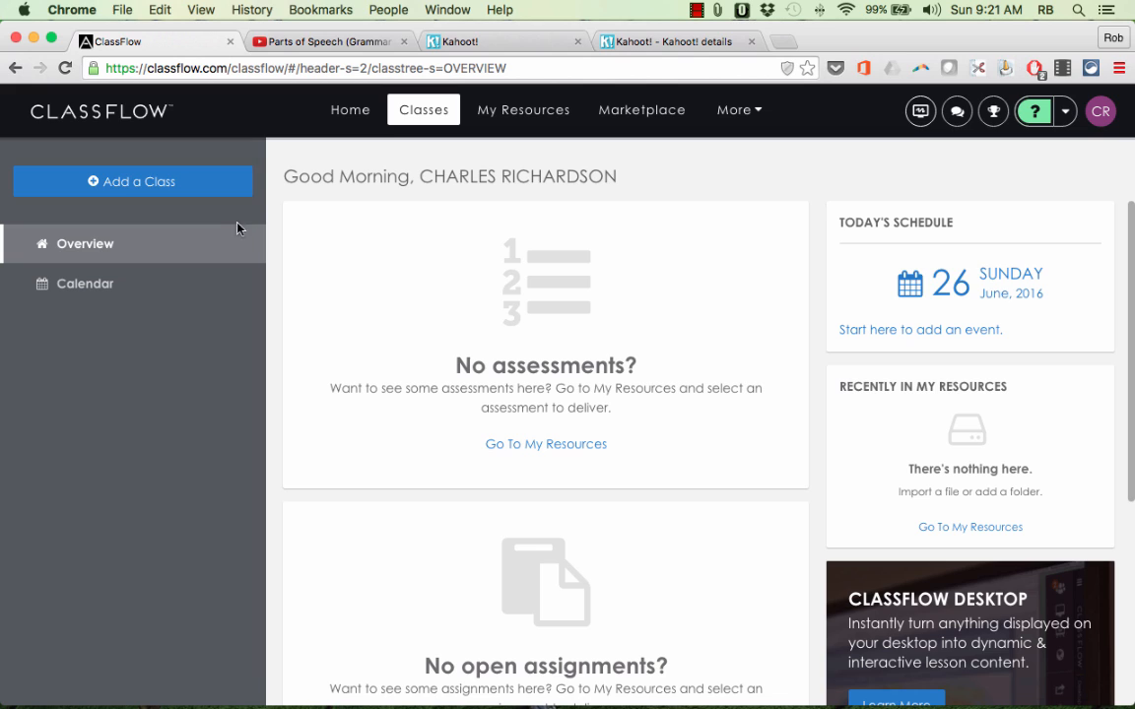
- Open My Resources and view the sources available for searching, keeping My Resources as the search source
{"action": "left_click", "coordinate": [521, 117]}
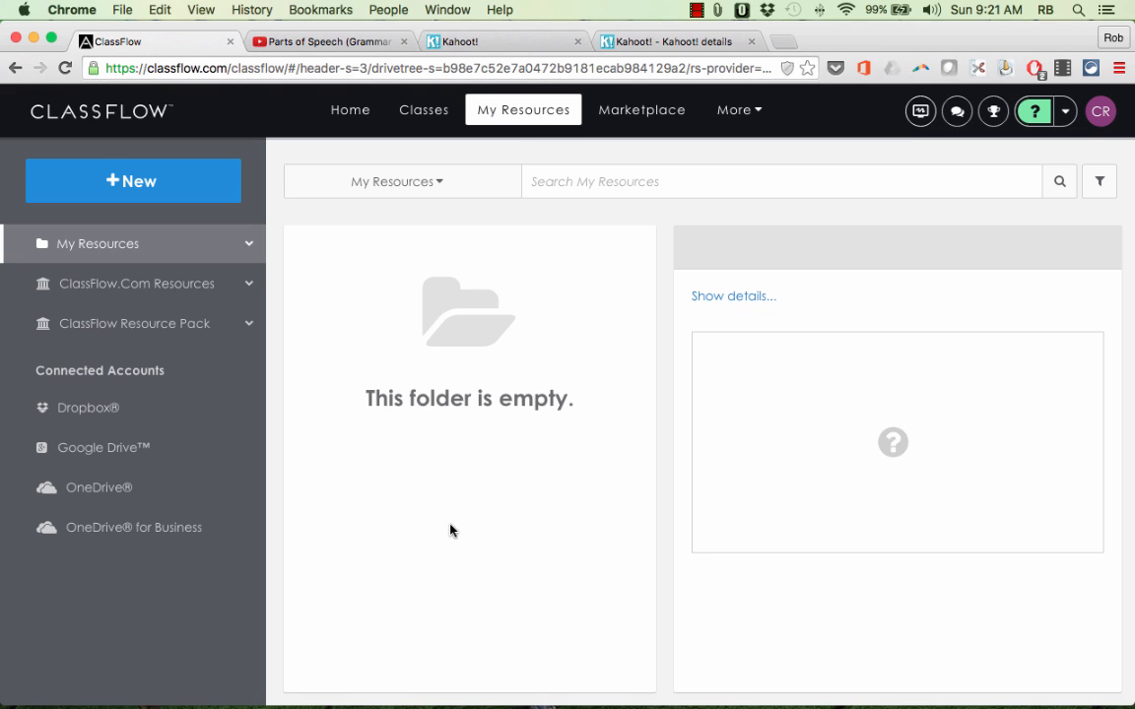
{"action": "left_click", "coordinate": [584, 179]}
{"action": "left_click", "coordinate": [434, 181]}
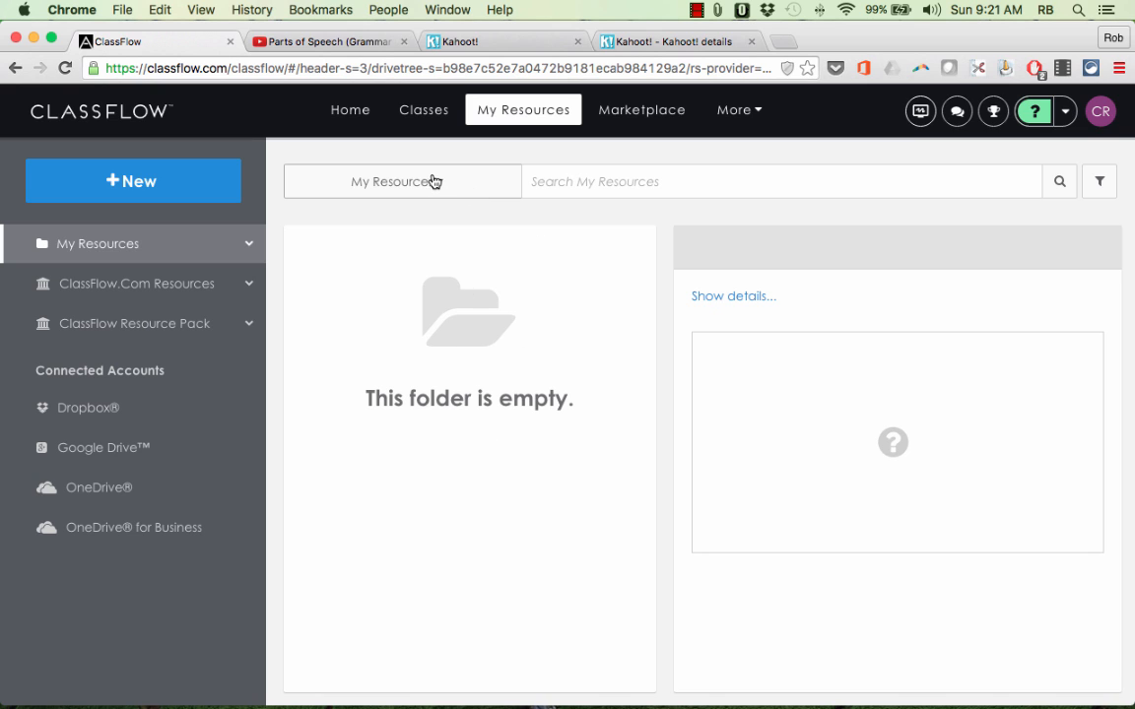
{"action": "left_click", "coordinate": [435, 183]}
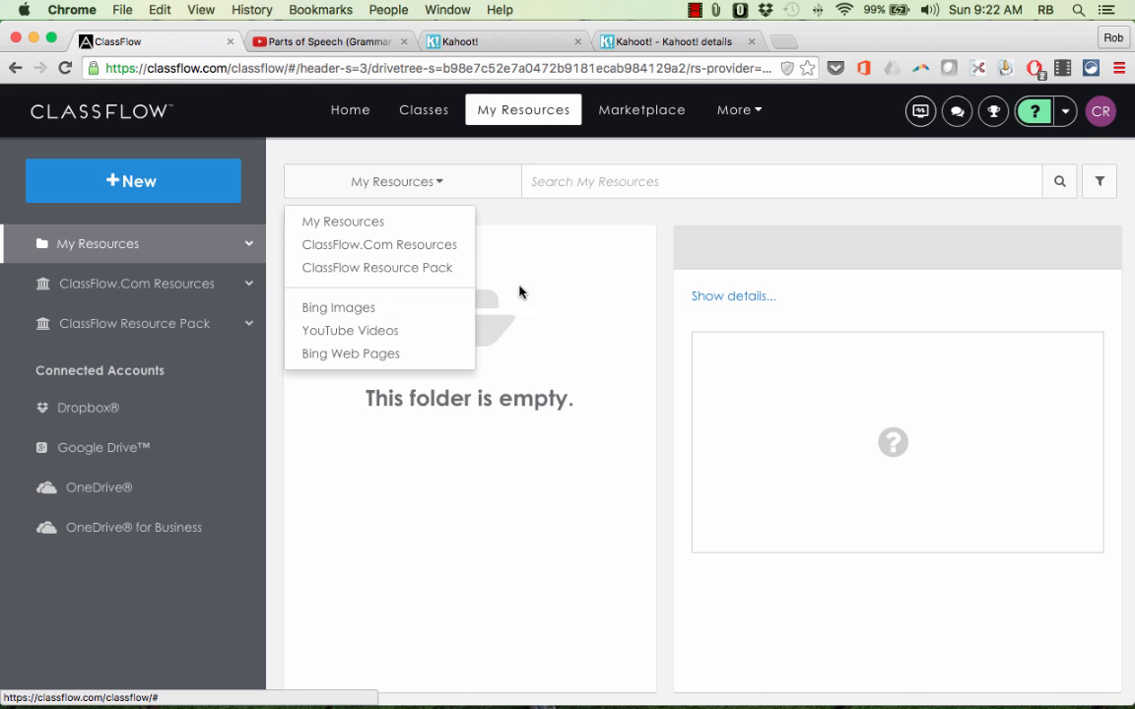
{"action": "left_click", "coordinate": [604, 183]}
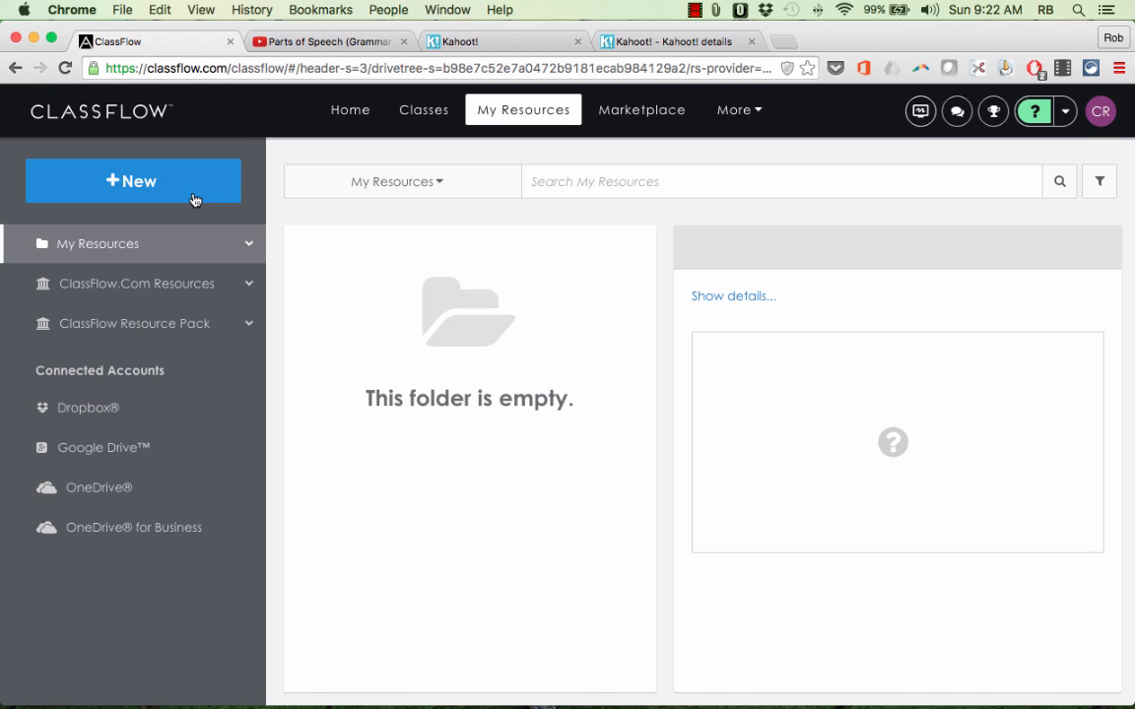
- Create a new lesson, dismiss the Creating a Lesson help video, and title the lesson "The Parts of Speech"
{"action": "left_click", "coordinate": [129, 189]}
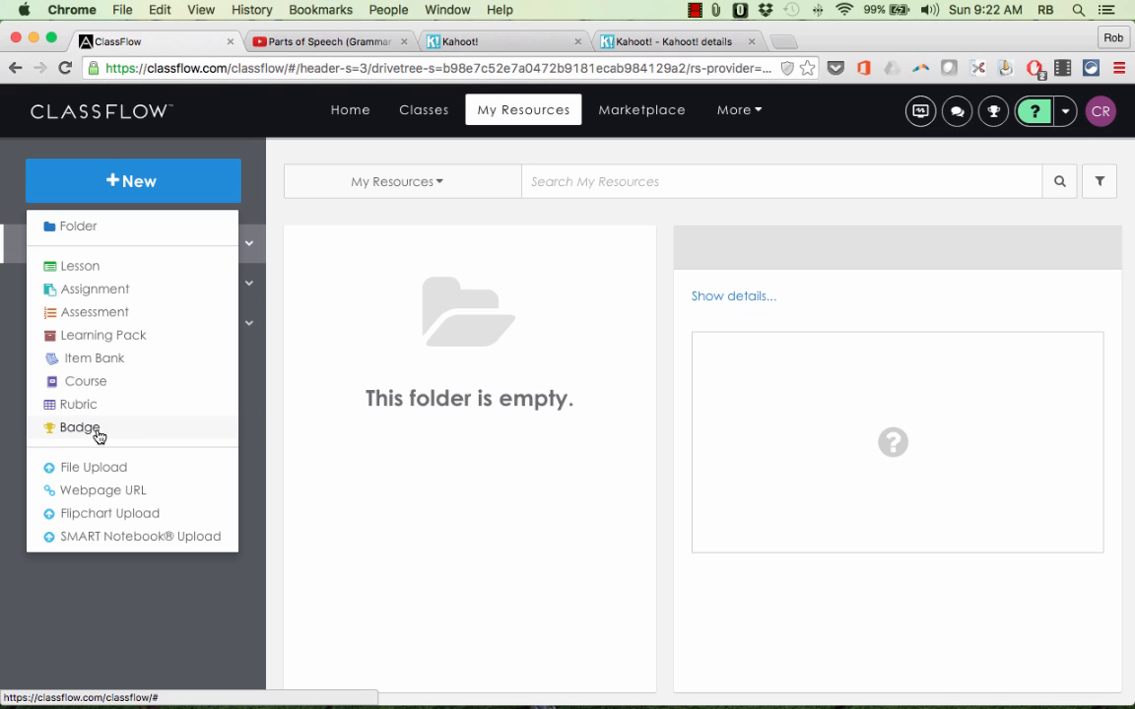
{"action": "left_click", "coordinate": [94, 273]}
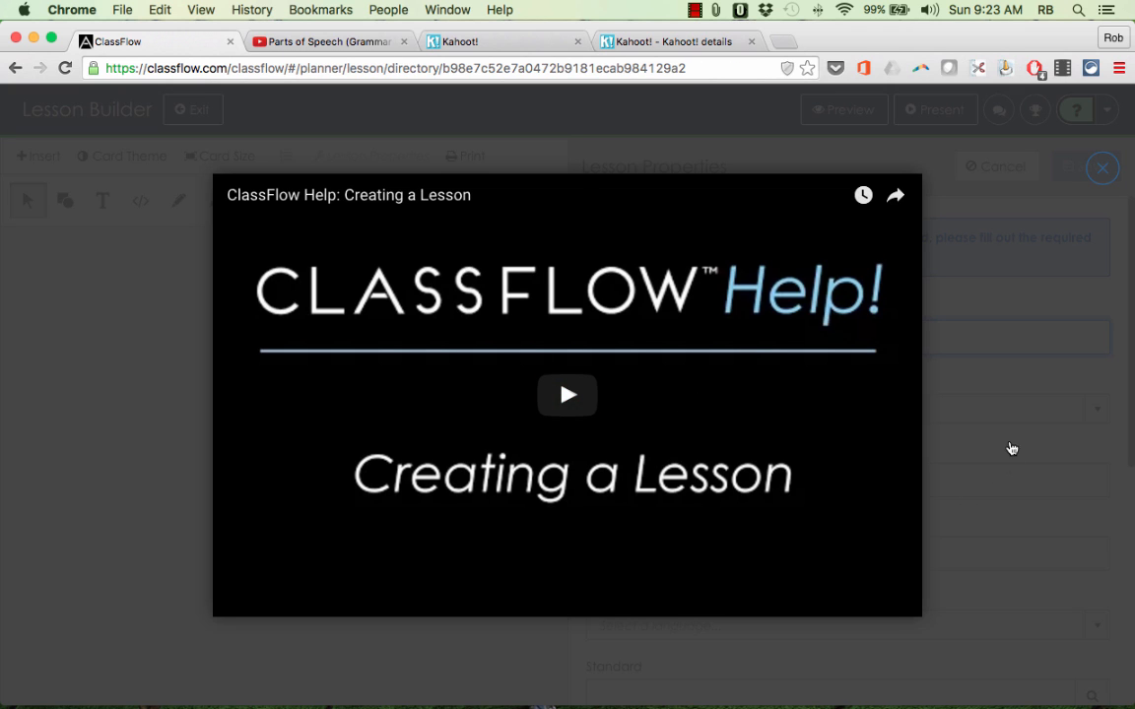
{"action": "left_click", "coordinate": [1016, 437]}
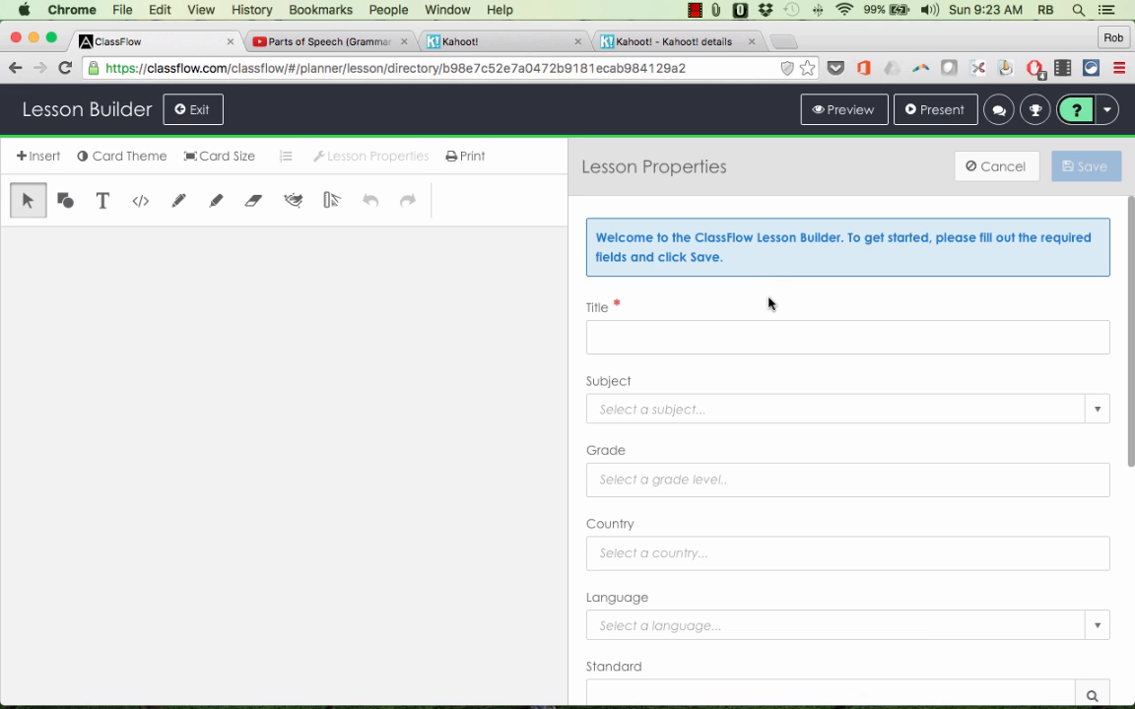
{"action": "left_click", "coordinate": [642, 336]}
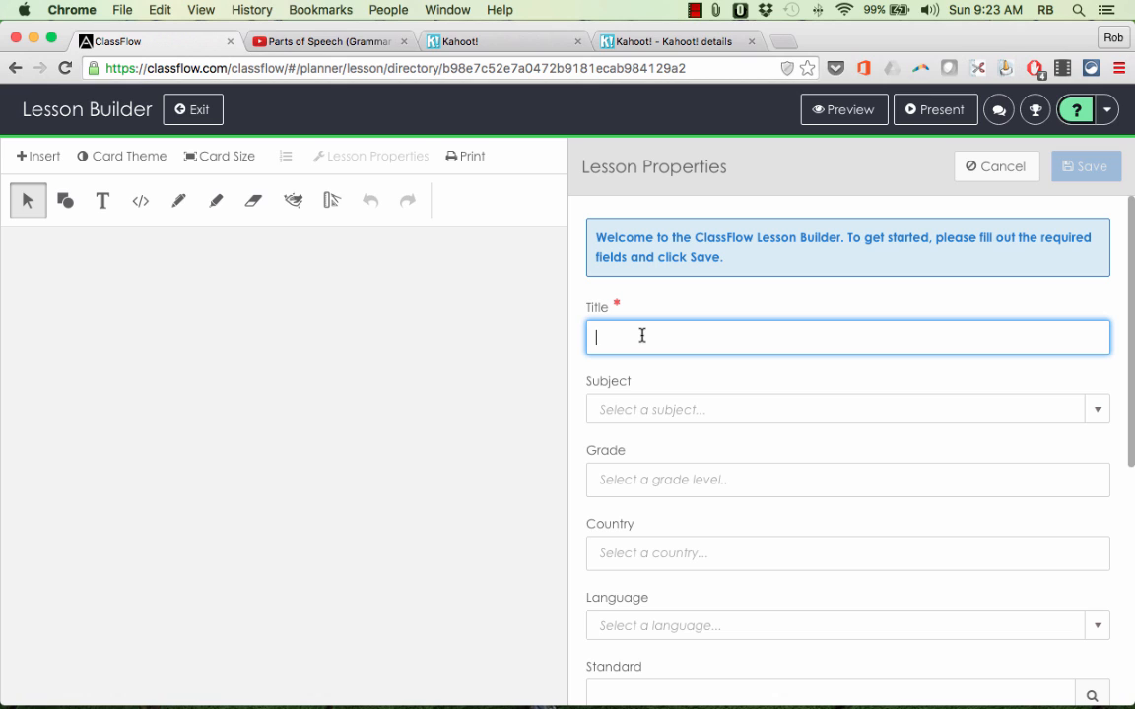
{"action": "type", "text": "The Parts of Speech"}
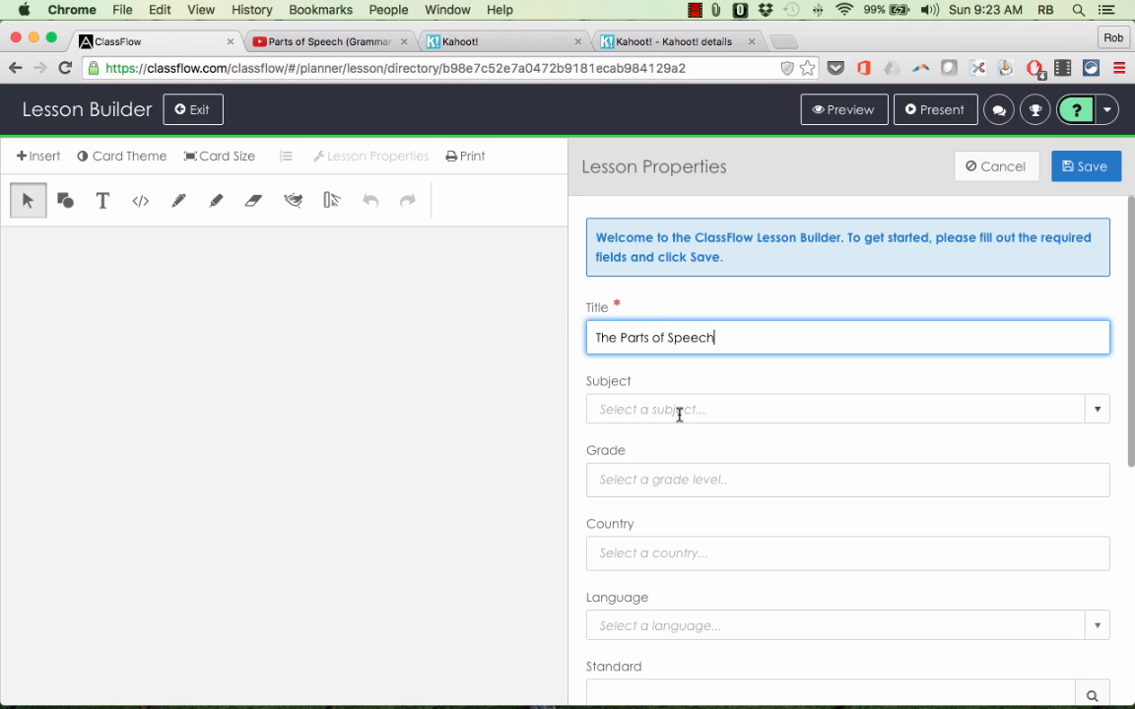
- Set the lesson's subject to English, grades to 2 and 3, country to United States and language to English
{"action": "left_click", "coordinate": [843, 409]}
{"action": "type", "text": "sdaf"}
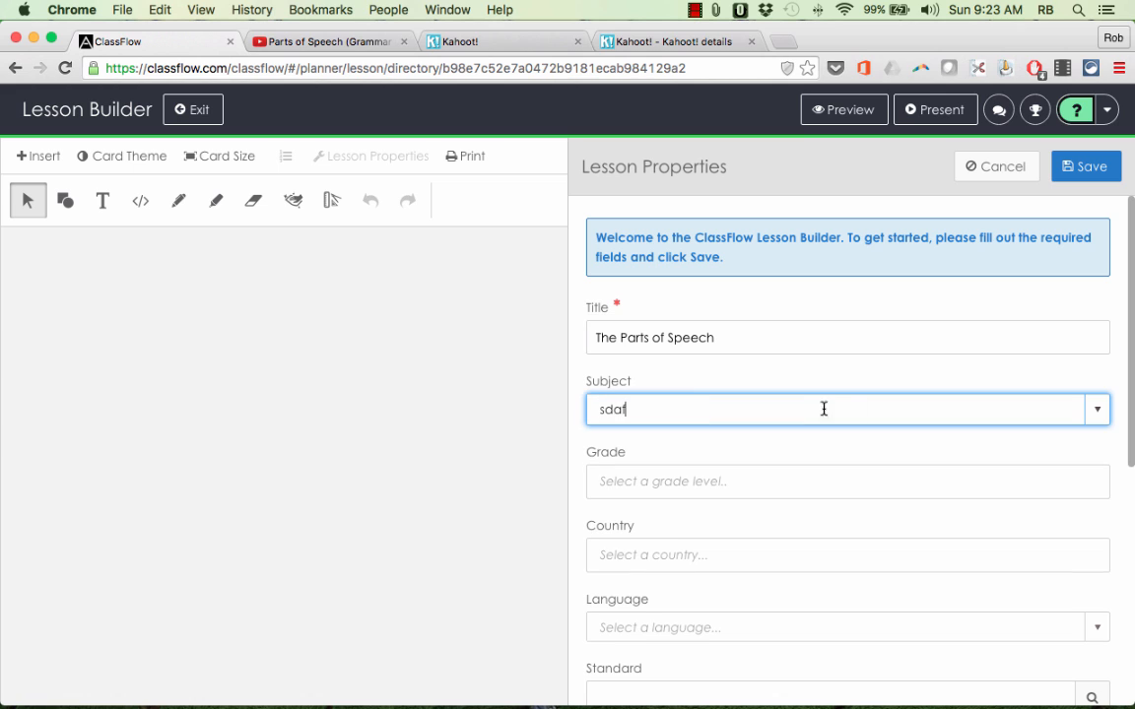
{"action": "left_click", "coordinate": [881, 482]}
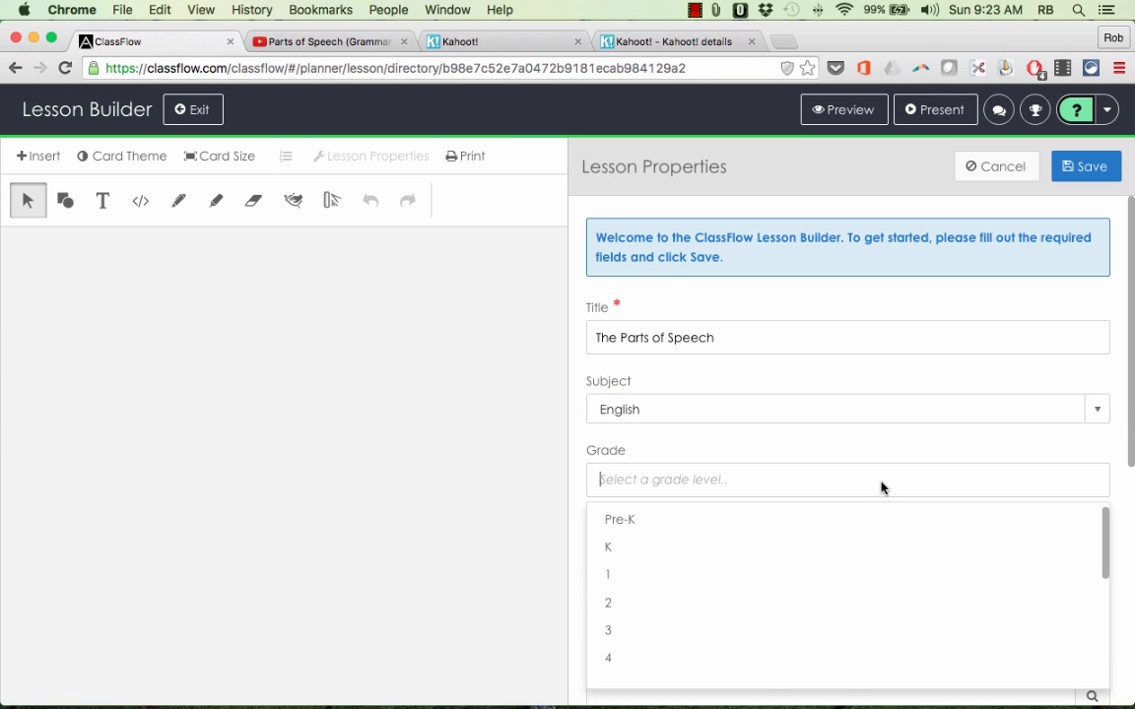
{"action": "left_click", "coordinate": [626, 605]}
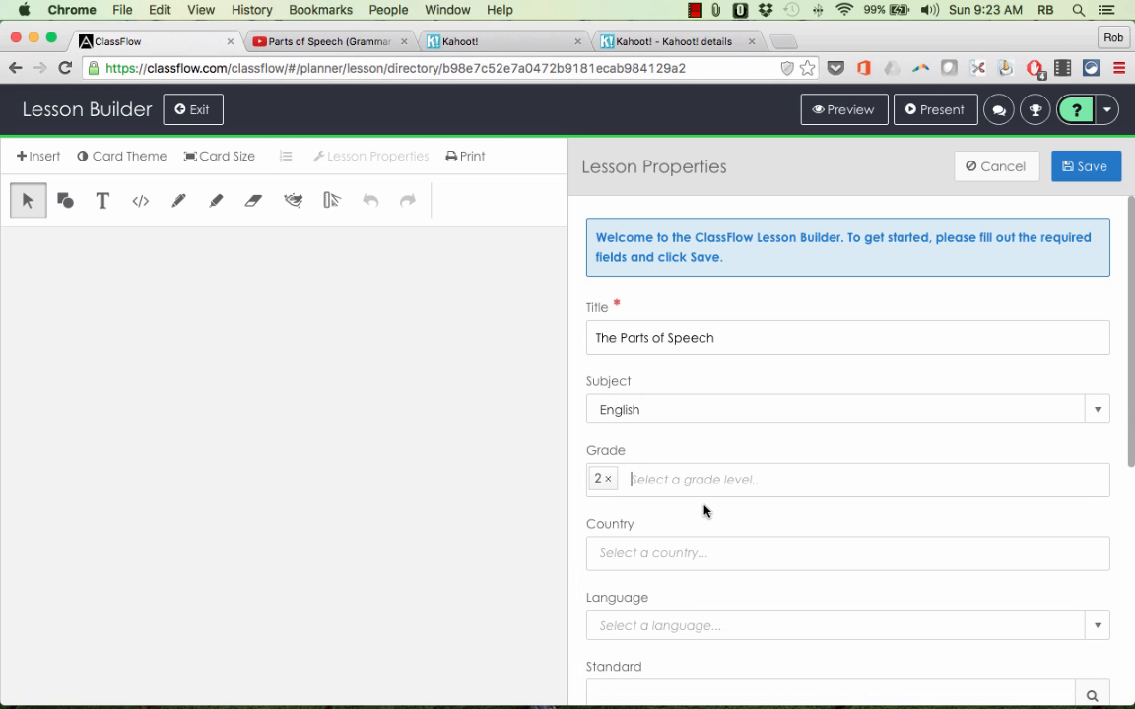
{"action": "left_click", "coordinate": [942, 480]}
{"action": "left_click", "coordinate": [616, 616]}
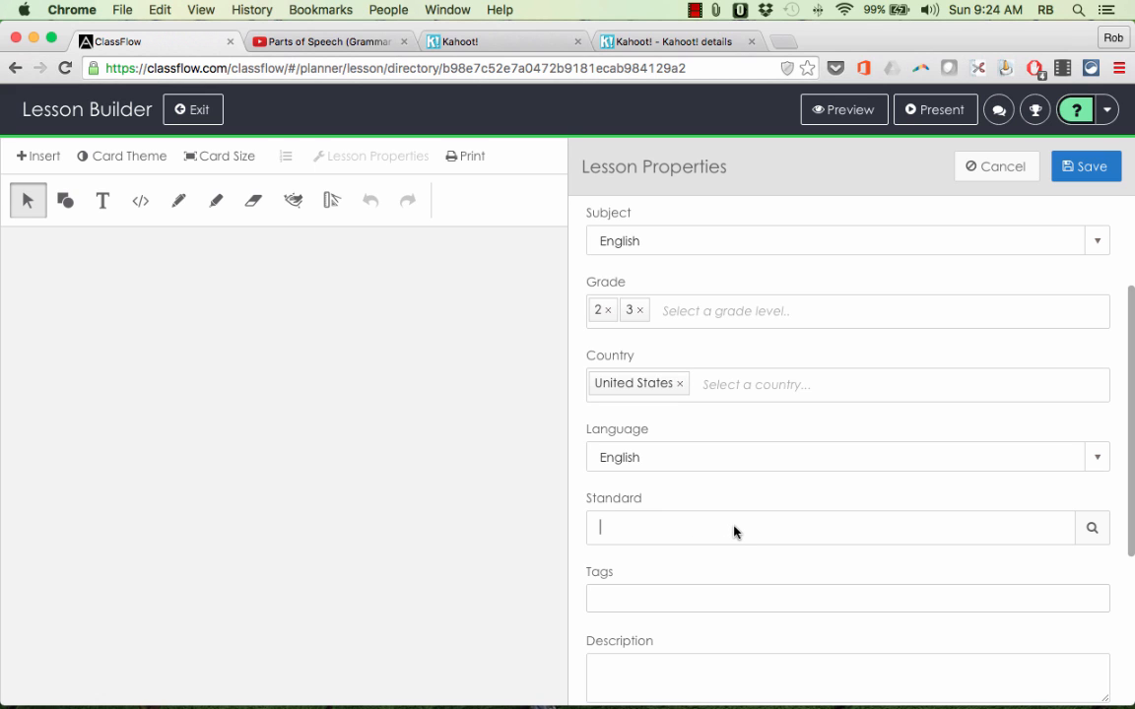
- View the standards available under Common Core State Standards, and leave the standard search without choosing one
{"action": "left_click", "coordinate": [1092, 527]}
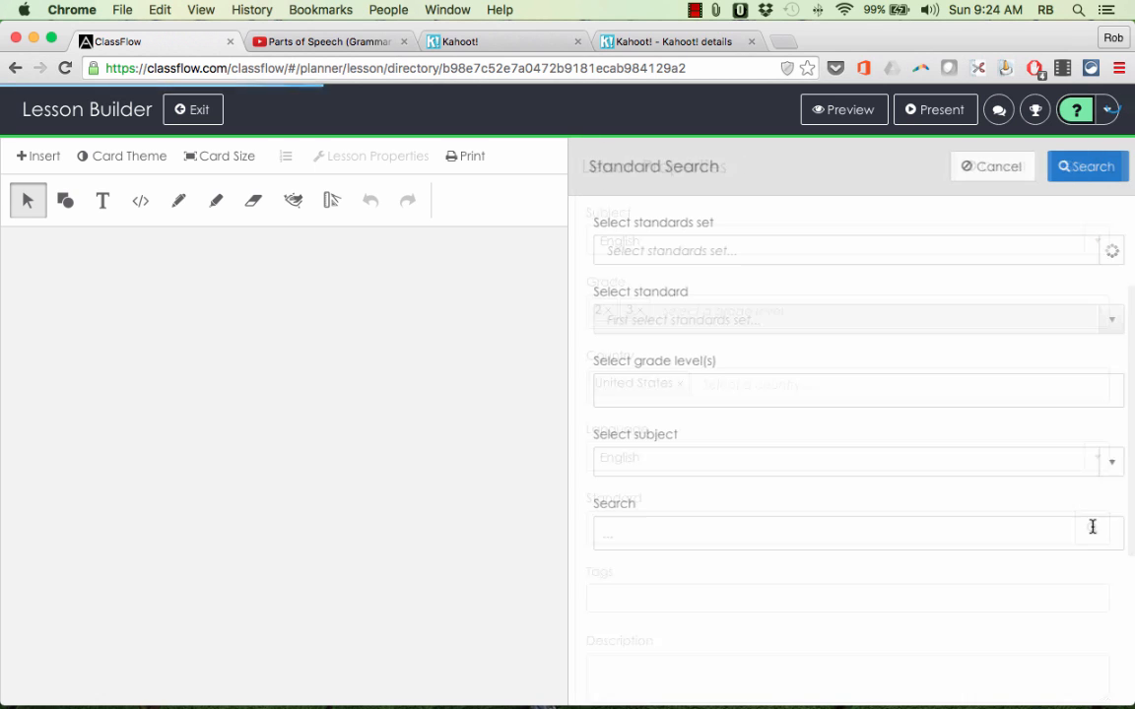
{"action": "left_click", "coordinate": [1105, 252]}
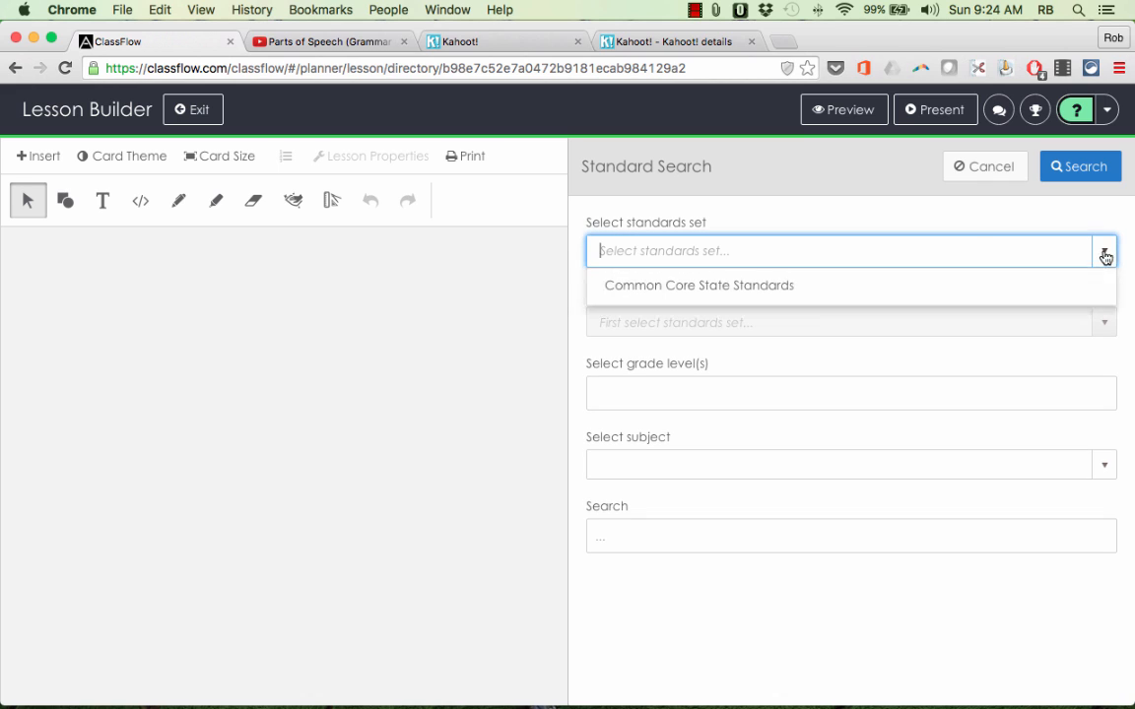
{"action": "left_click", "coordinate": [789, 290]}
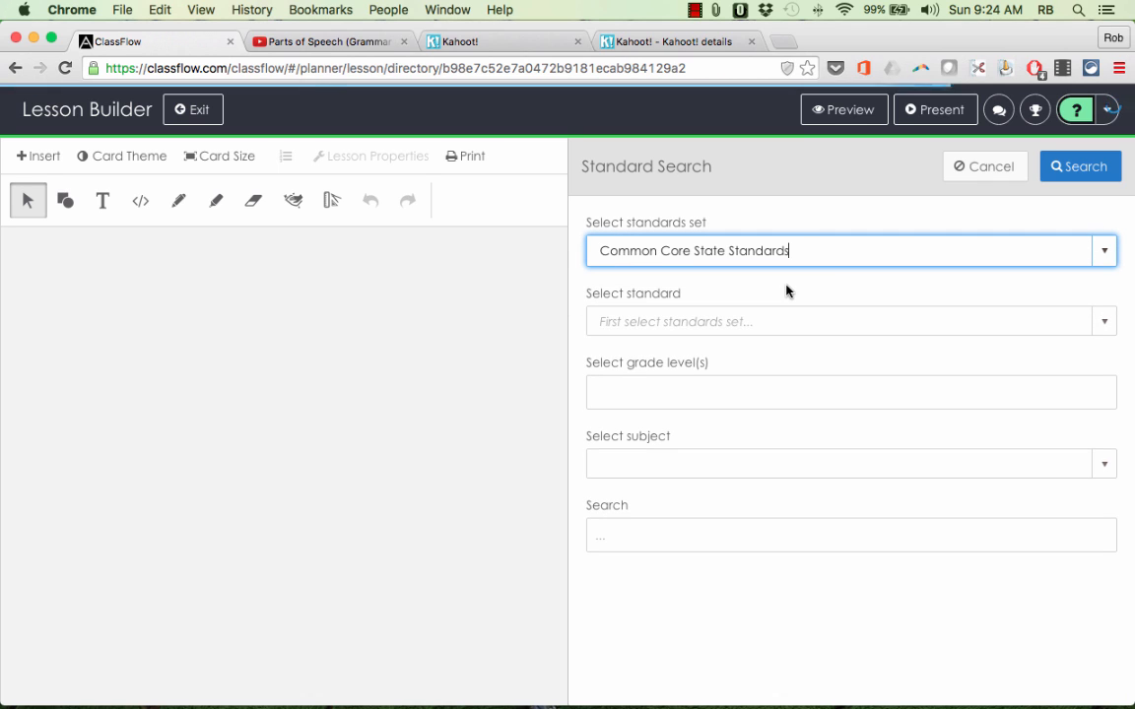
{"action": "left_click", "coordinate": [1105, 325]}
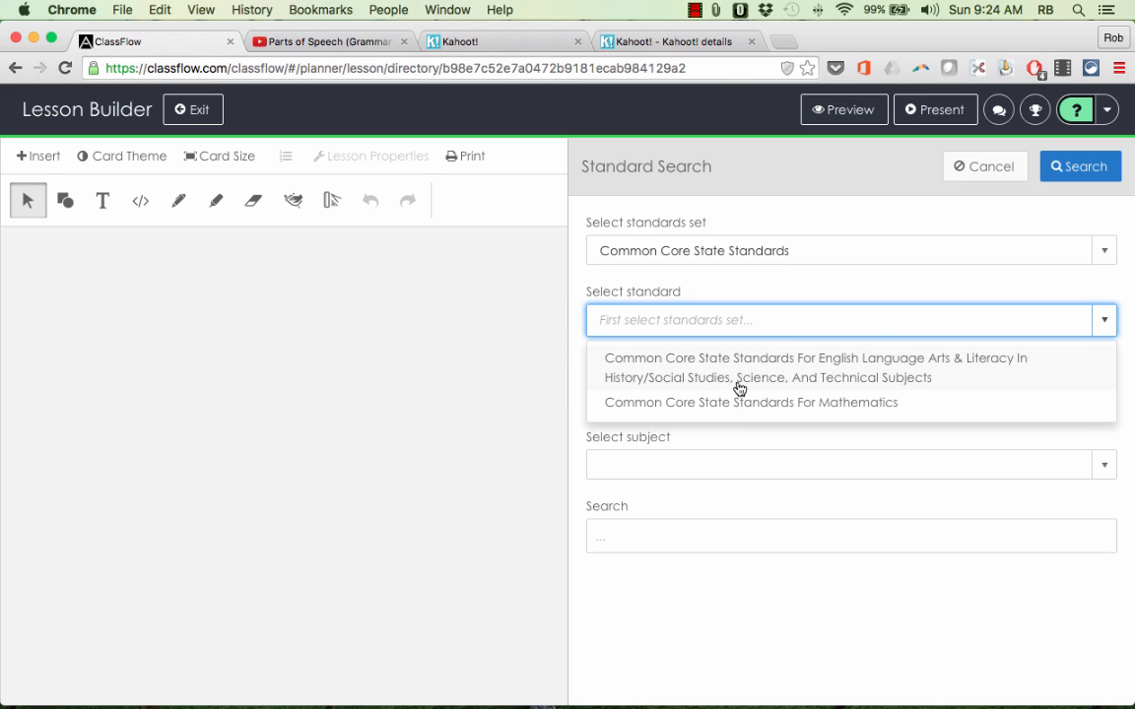
{"action": "left_click", "coordinate": [907, 286]}
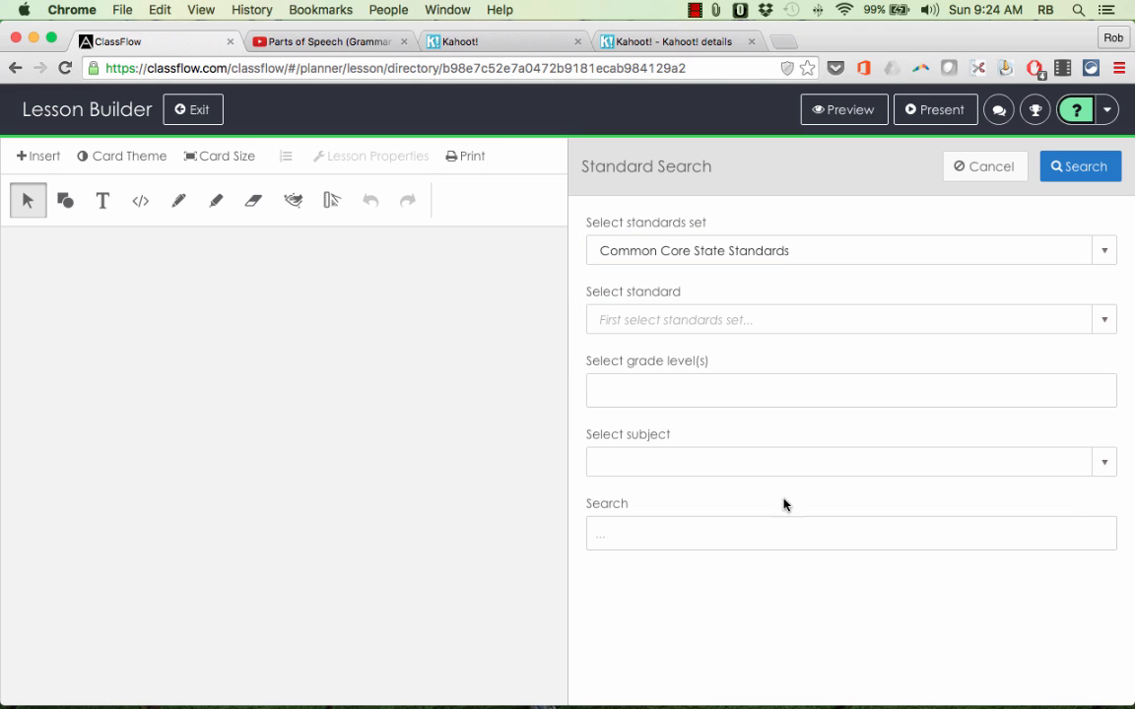
{"action": "left_click", "coordinate": [1005, 168]}
- Add the tags "parts of speech" and "language arts" to the lesson properties
{"action": "scroll", "coordinate": [926, 500], "scroll_direction": "down", "scroll_amount": 5}
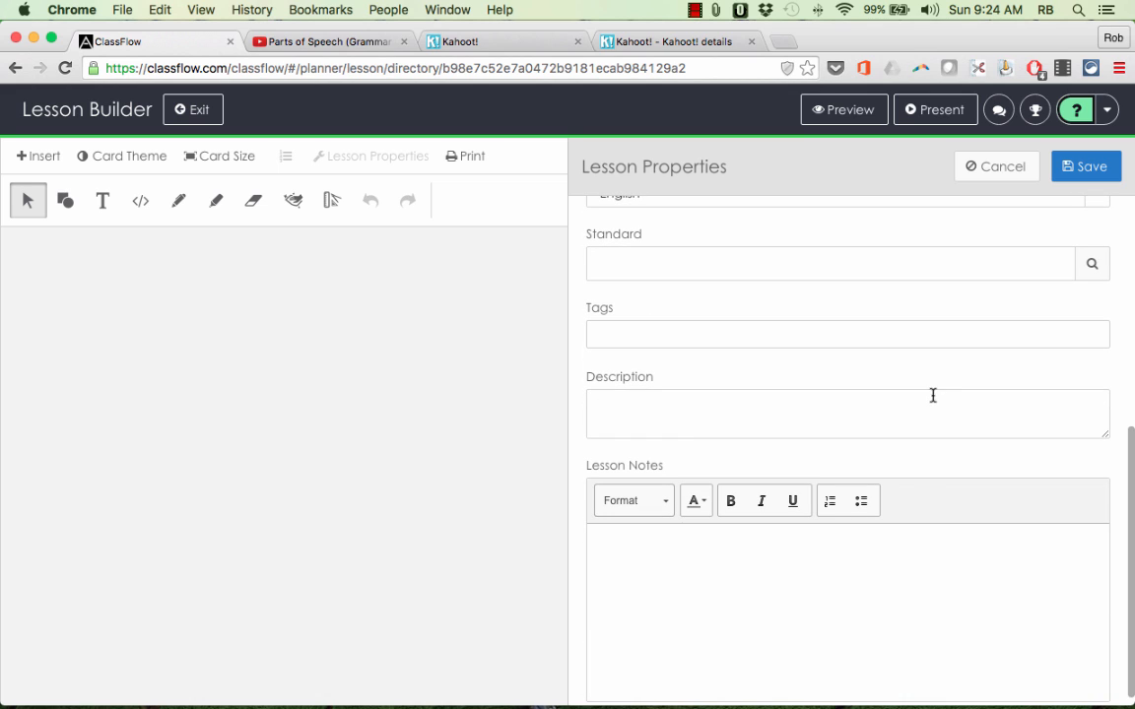
{"action": "left_click", "coordinate": [678, 343]}
{"action": "type", "text": "pa"}
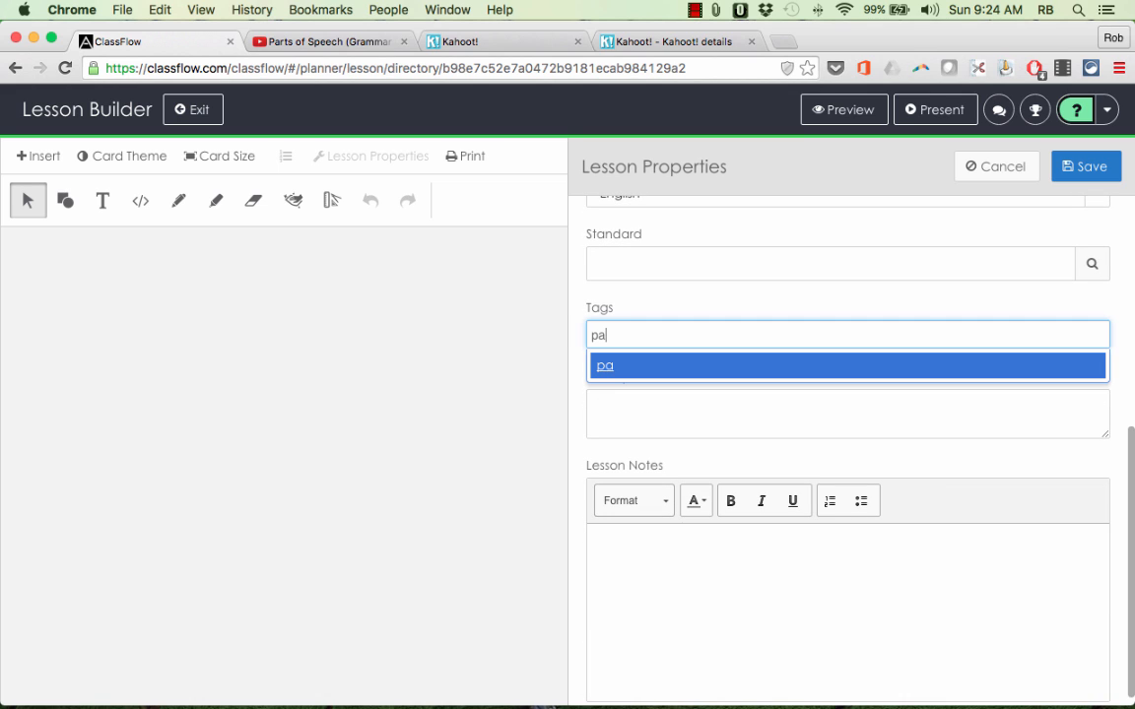
{"action": "type", "text": "rts of speech"}
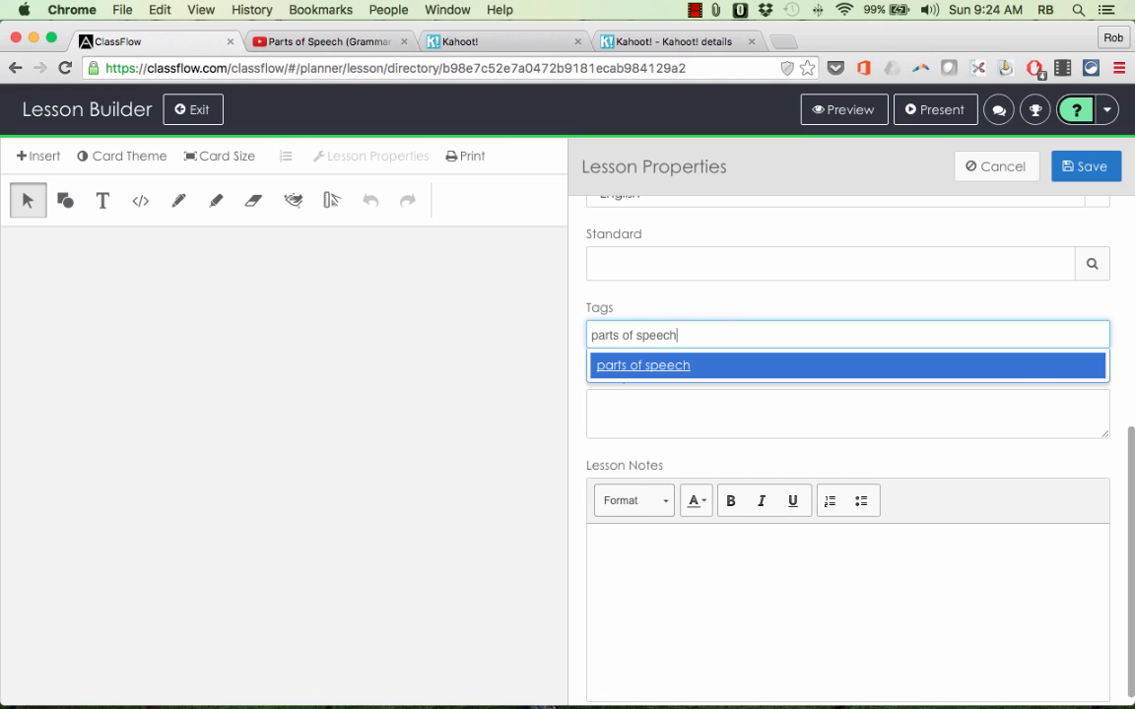
{"action": "key", "text": "Return"}
{"action": "type", "text": "lang"}
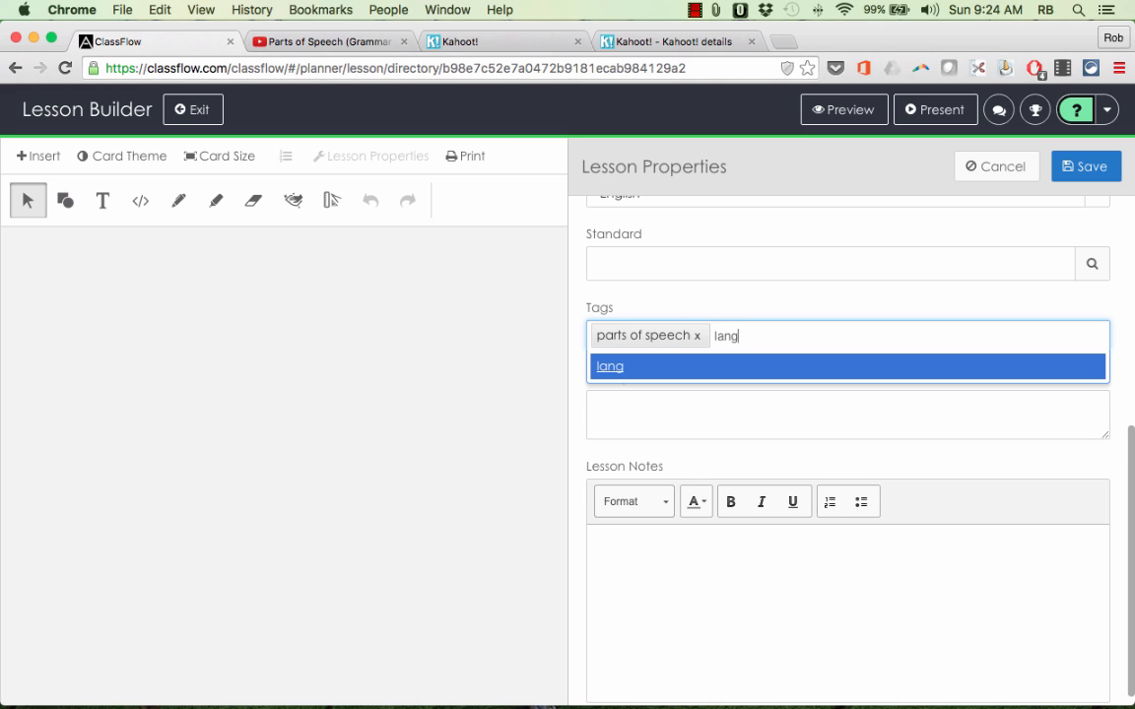
{"action": "type", "text": "uage arts"}
{"action": "key", "text": "Return"}
- Fill the lesson's description and lesson notes with placeholder text, and save the lesson properties
{"action": "left_click", "coordinate": [692, 403]}
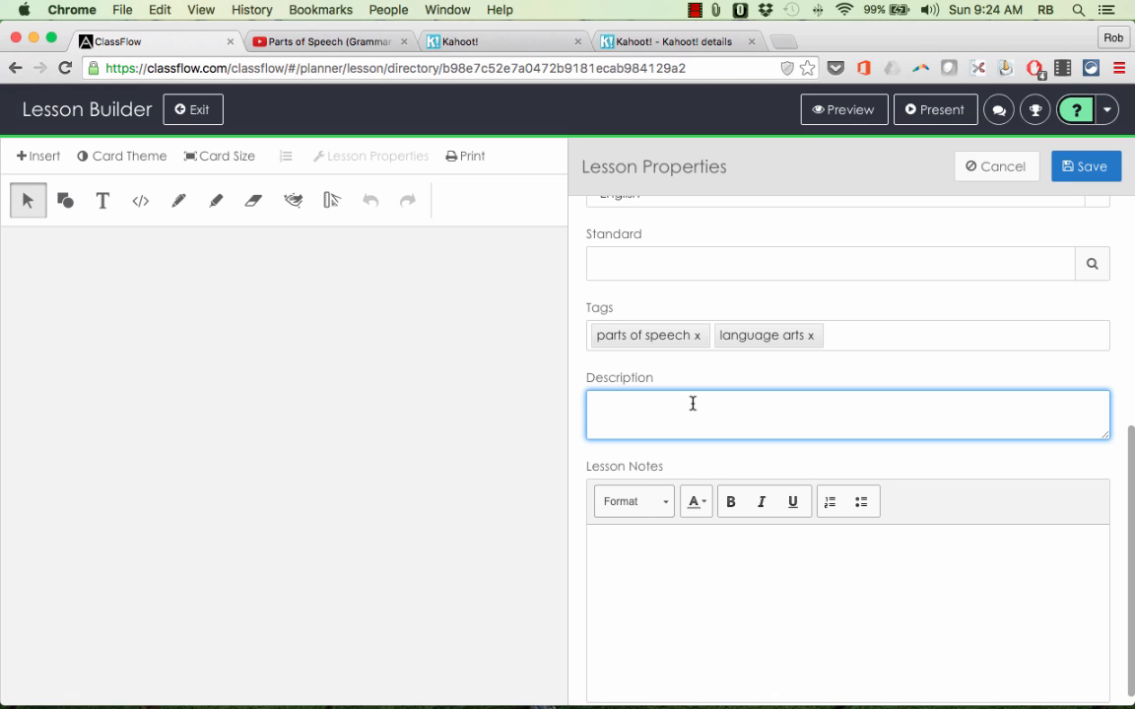
{"action": "type", "text": "as;lkjdflkjals;kdjf;lkjasl;kdfj asfjl ;askf lkajs l;dfkasfj sd"}
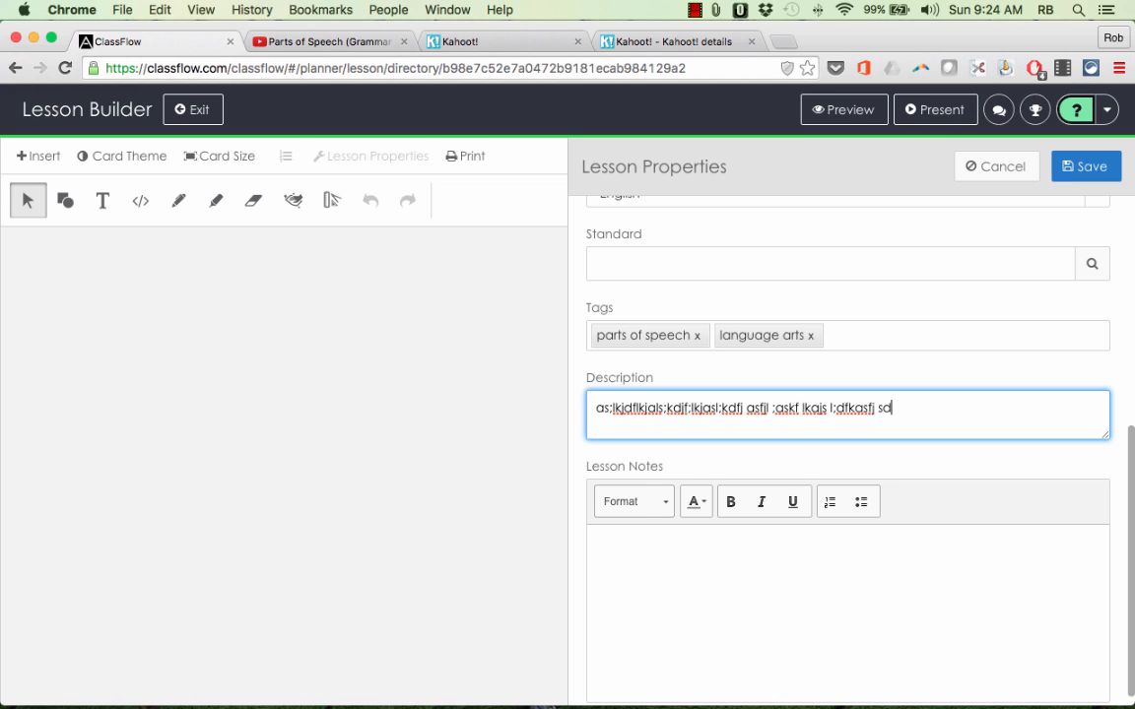
{"action": "left_click", "coordinate": [778, 556]}
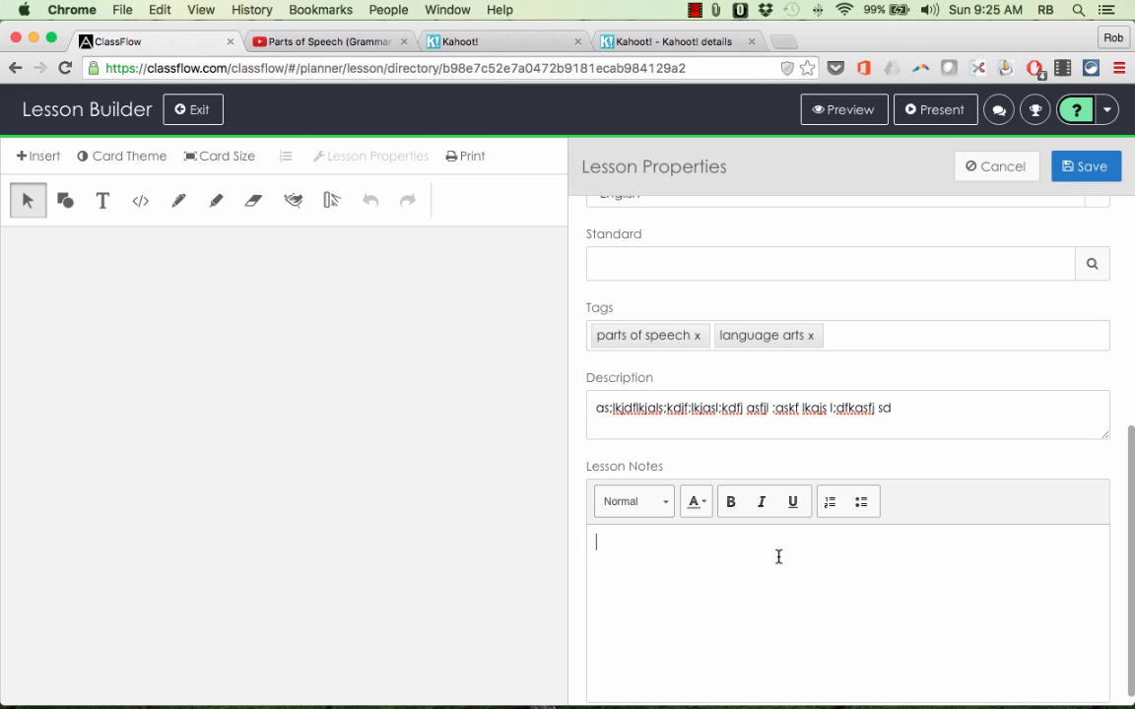
{"action": "type", "text": "laksjdlfjlkasjdlkfja slkdfjkl asklfj l;aksj dfl;"}
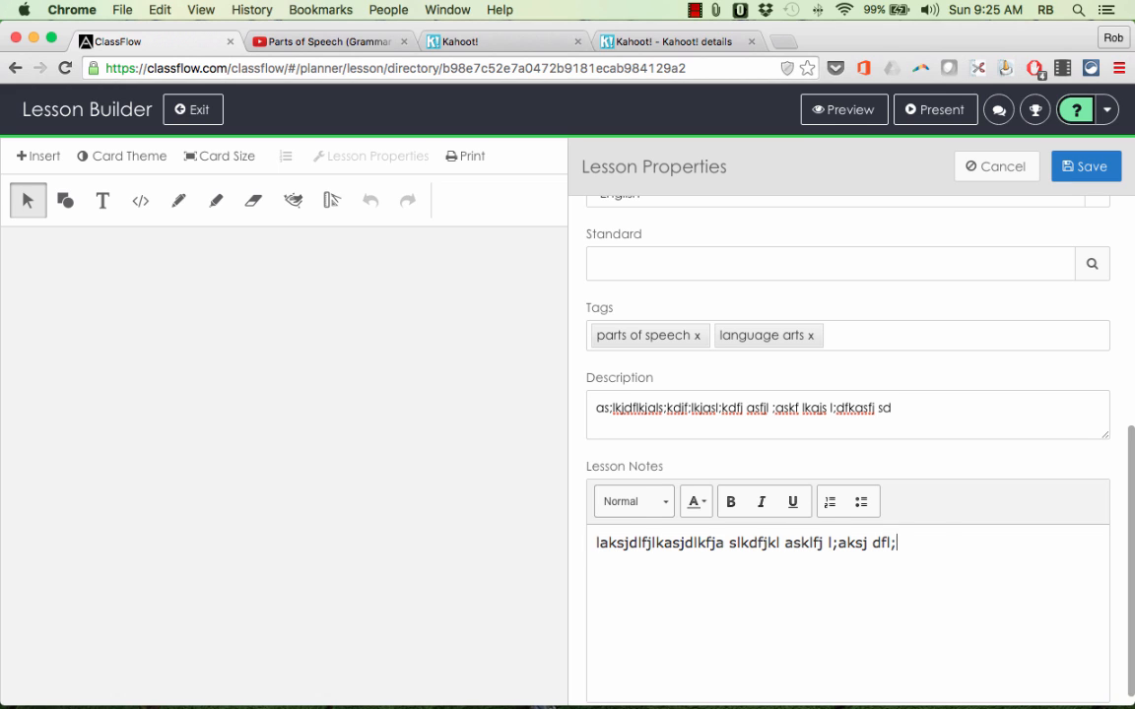
{"action": "type", "text": "kajsdflkj aslkjf alsjkf laskj dfjaslfj alsj df;ak sk"}
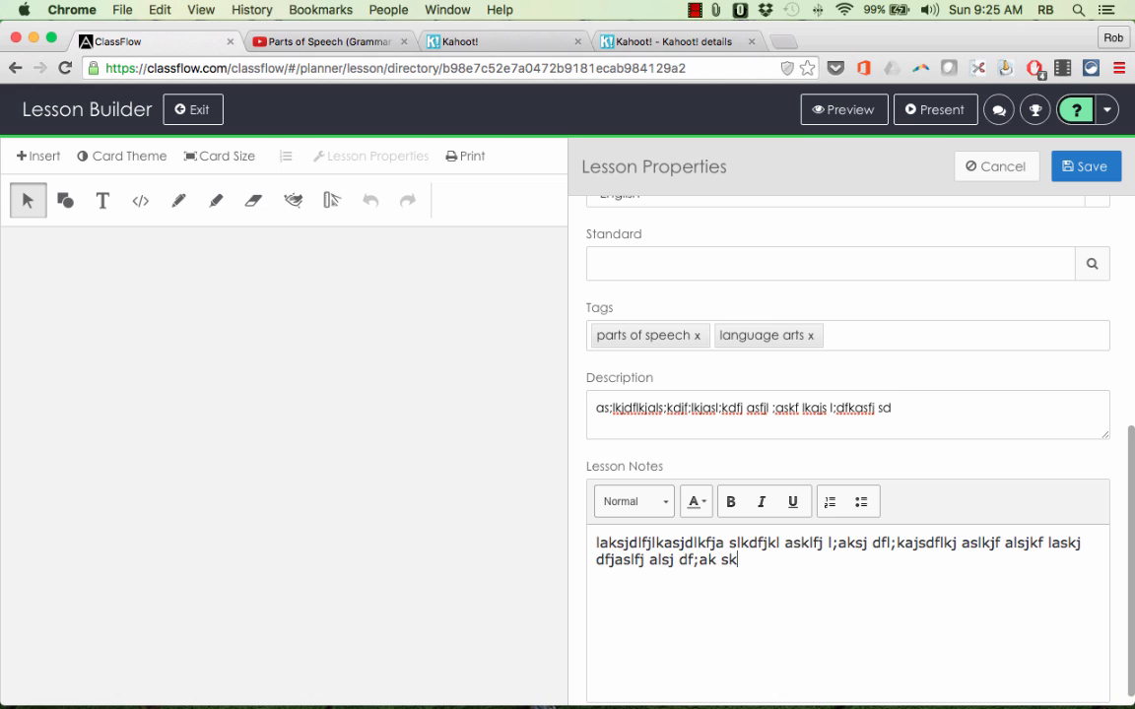
{"action": "type", "text": "djflasj dfal sdfj"}
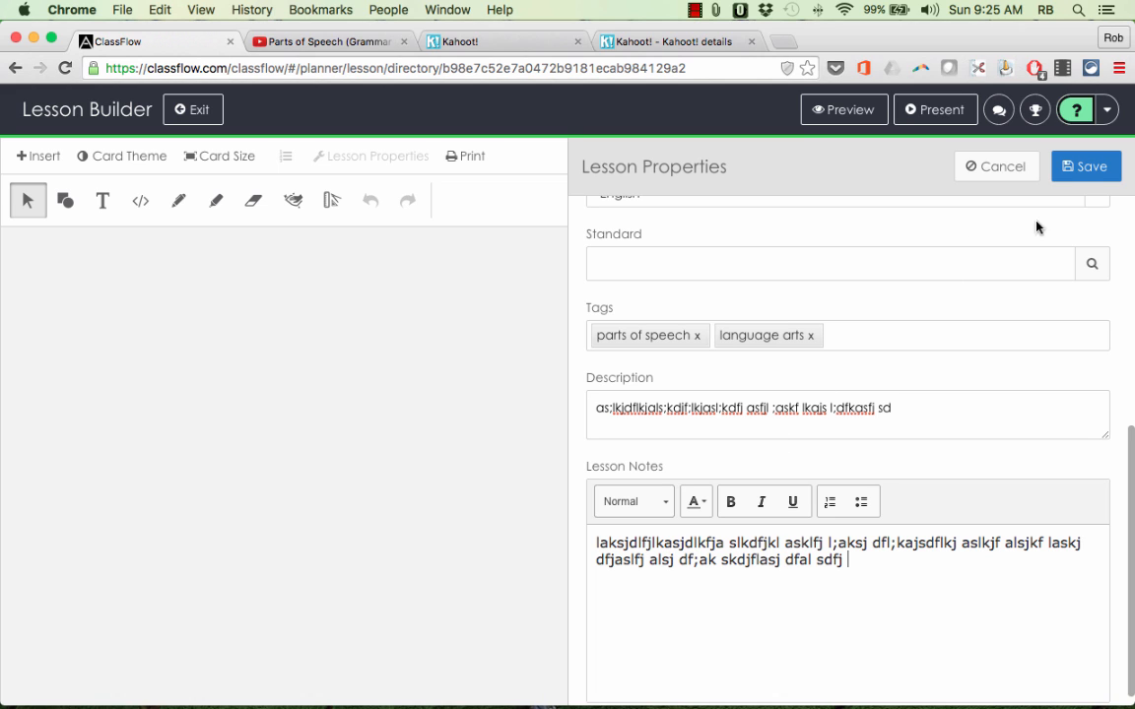
{"action": "left_click", "coordinate": [1077, 171]}
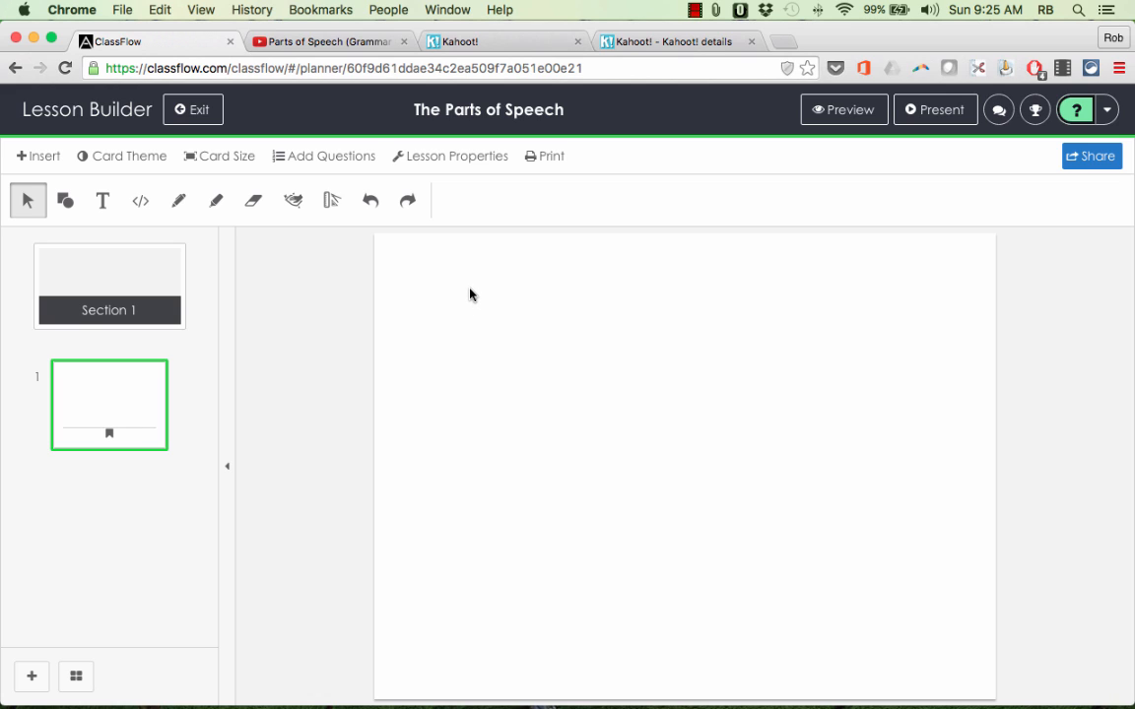
- Add a text box reading "The Parts of Speech" near the top of the blank first card
{"action": "mouse_move", "coordinate": [147, 369]}
{"action": "left_click", "coordinate": [102, 200]}
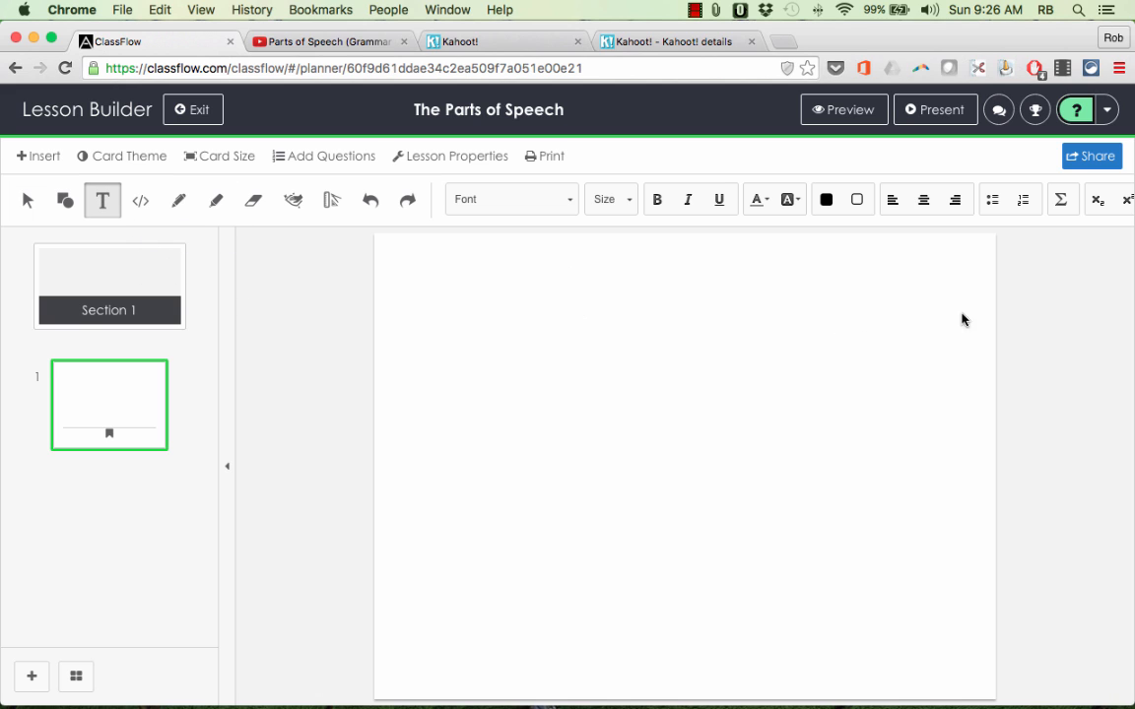
{"action": "left_click", "coordinate": [487, 287]}
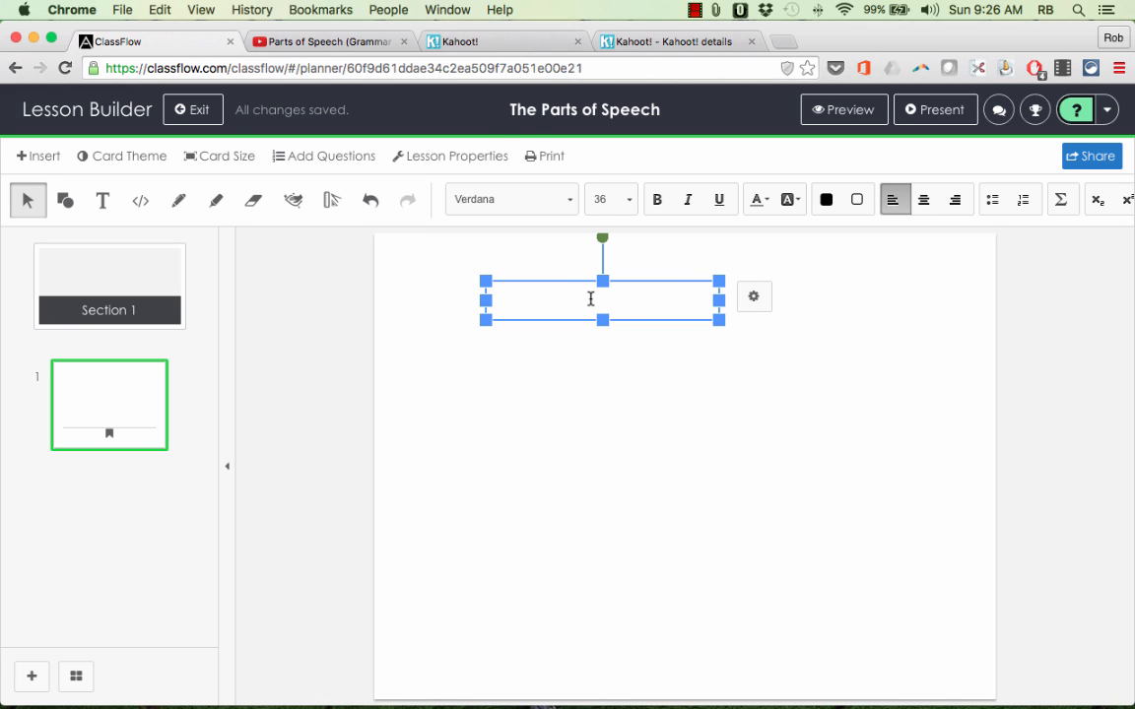
{"action": "type", "text": "The Pa"}
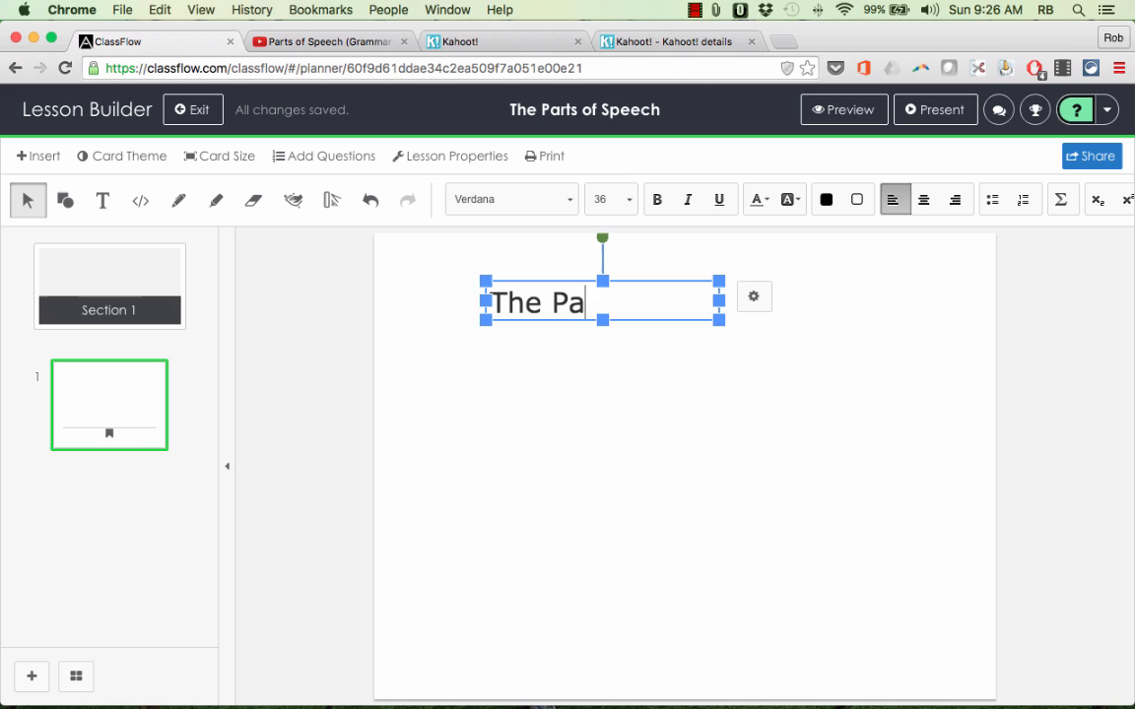
{"action": "type", "text": "rts of Speech"}
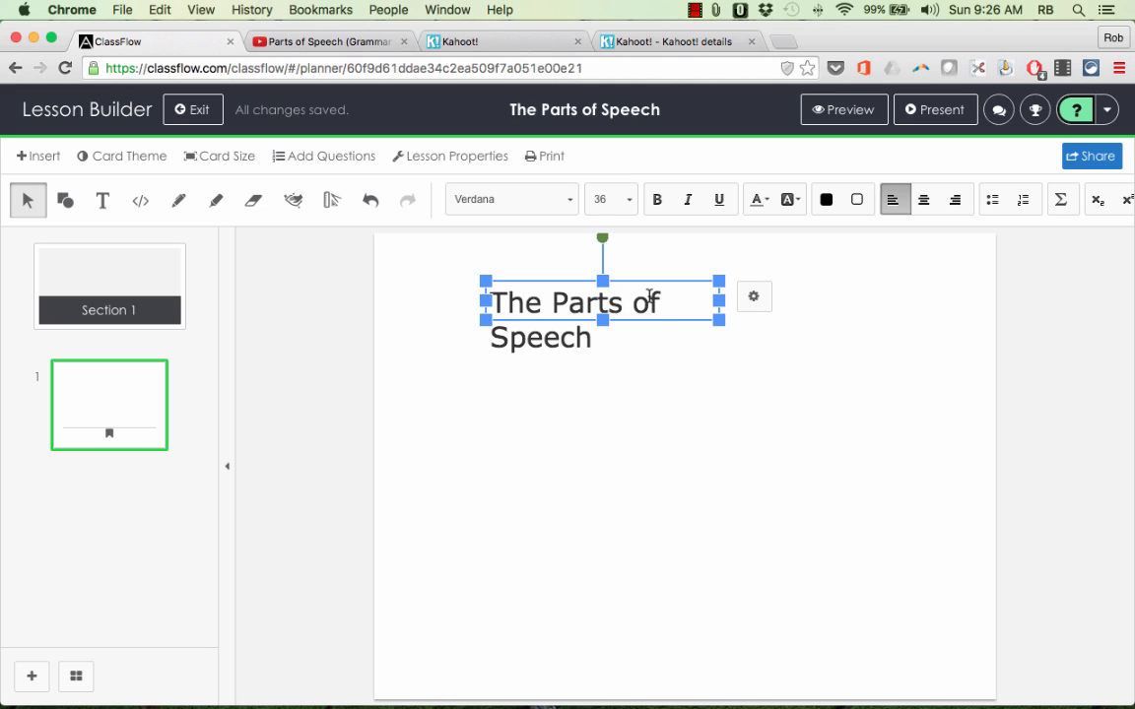
- Widen the title's text box so the text fits on one line, shift it slightly up and left, and centre its text
{"action": "left_click_drag", "start_coordinate": [719, 319], "coordinate": [919, 399]}
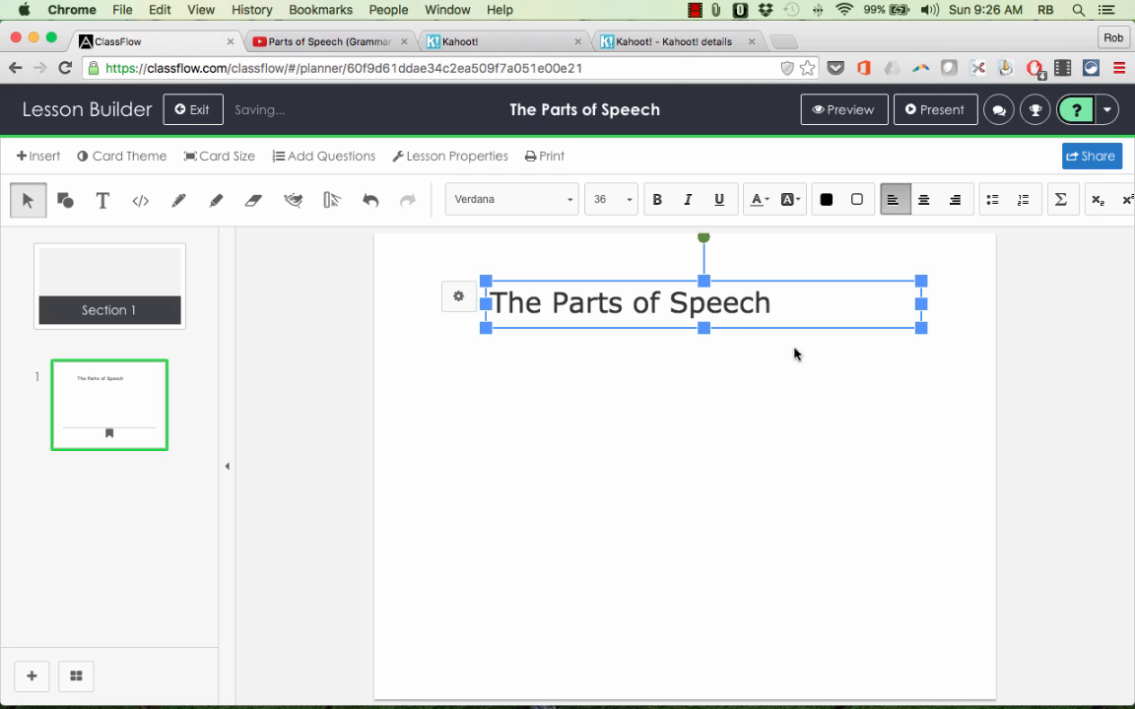
{"action": "left_click_drag", "start_coordinate": [647, 326], "coordinate": [631, 309]}
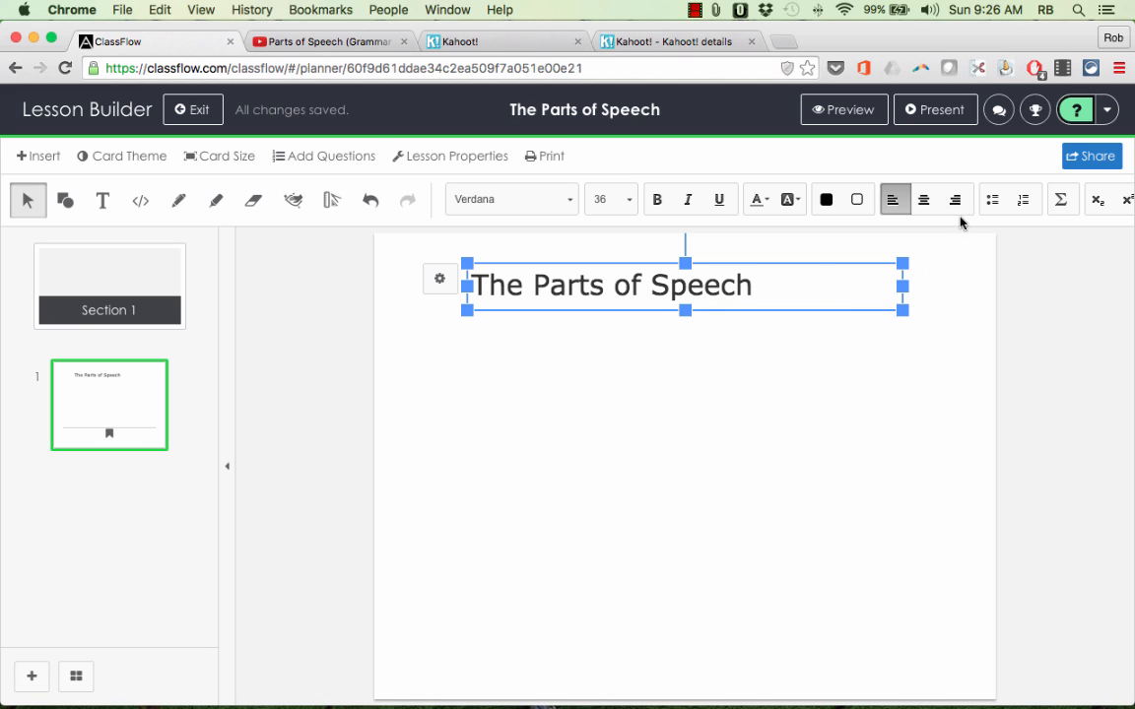
{"action": "left_click", "coordinate": [925, 200]}
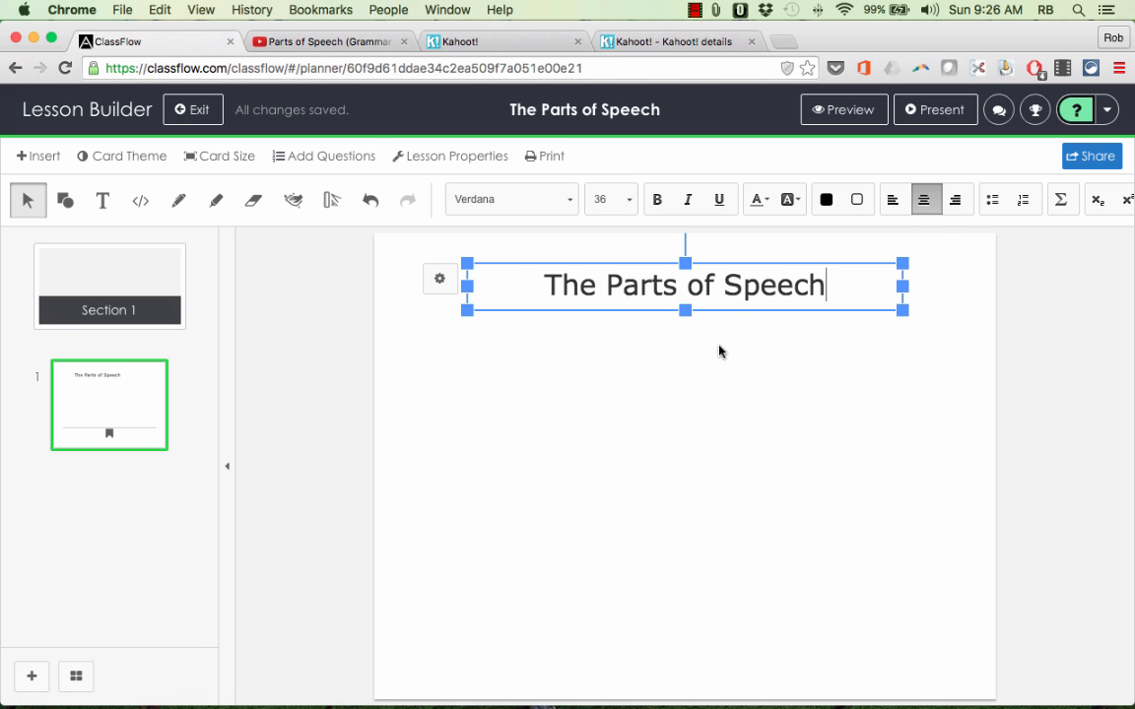
{"action": "left_click", "coordinate": [660, 331]}
{"action": "left_click", "coordinate": [674, 300]}
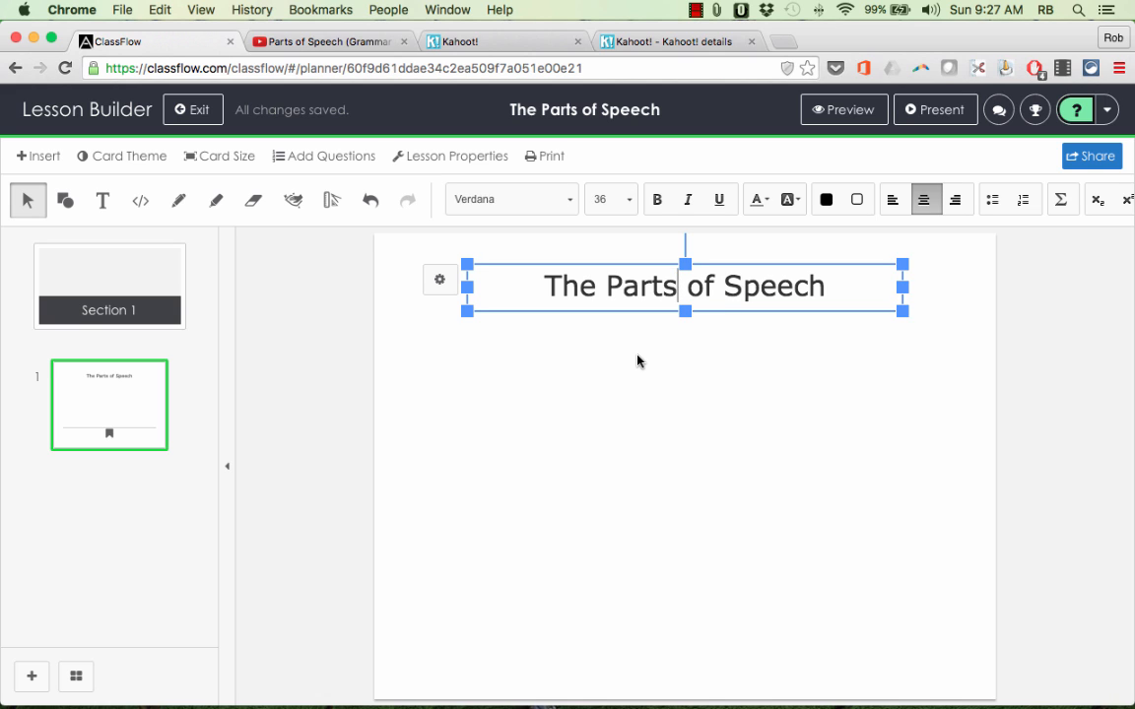
{"action": "left_click_drag", "start_coordinate": [828, 286], "coordinate": [530, 279]}
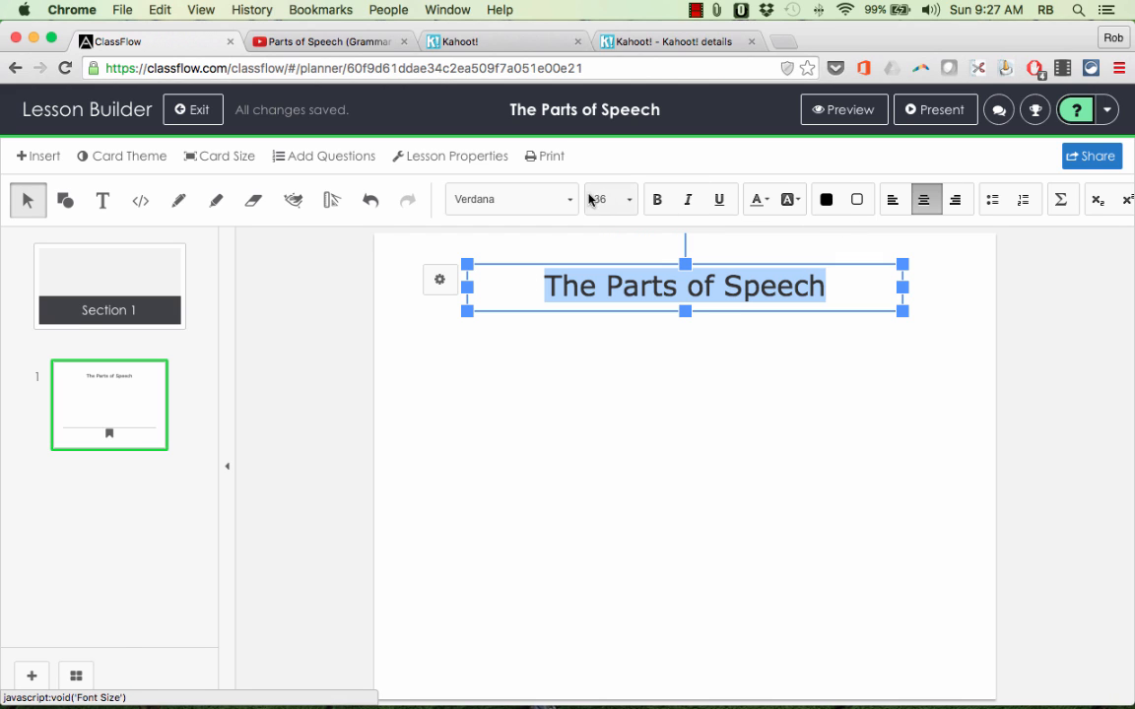
{"action": "left_click", "coordinate": [588, 444]}
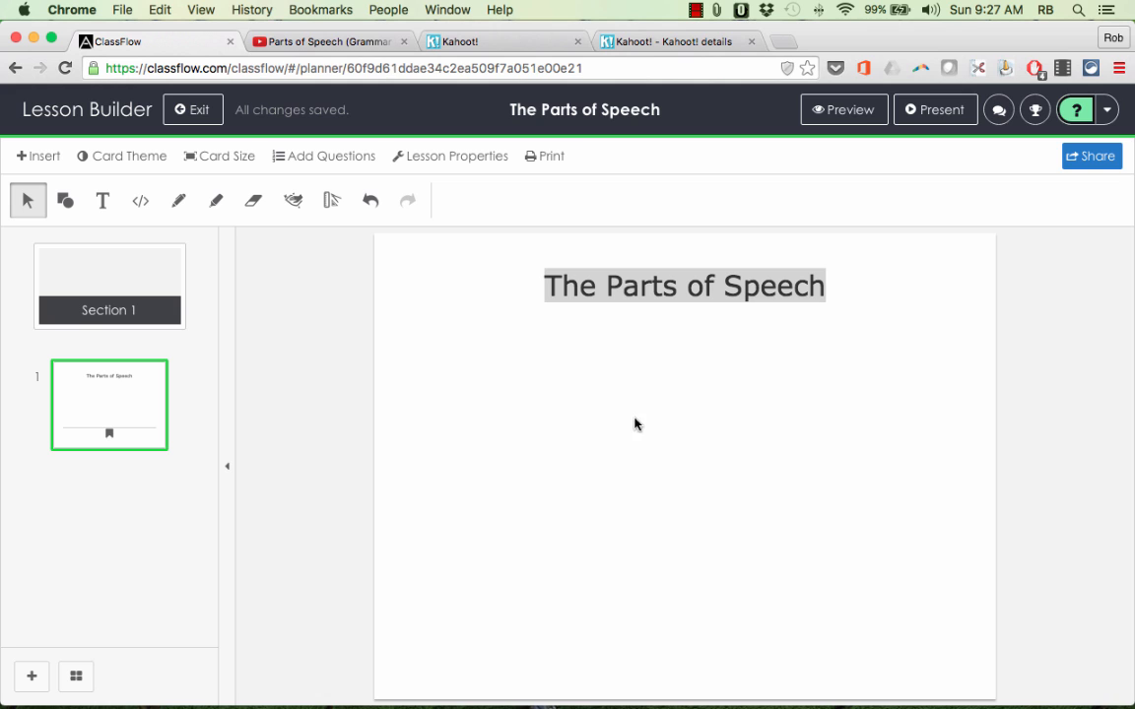
- Browse the built-in and custom card themes, and apply the Whiteboard theme to the lesson
{"action": "left_click", "coordinate": [129, 162]}
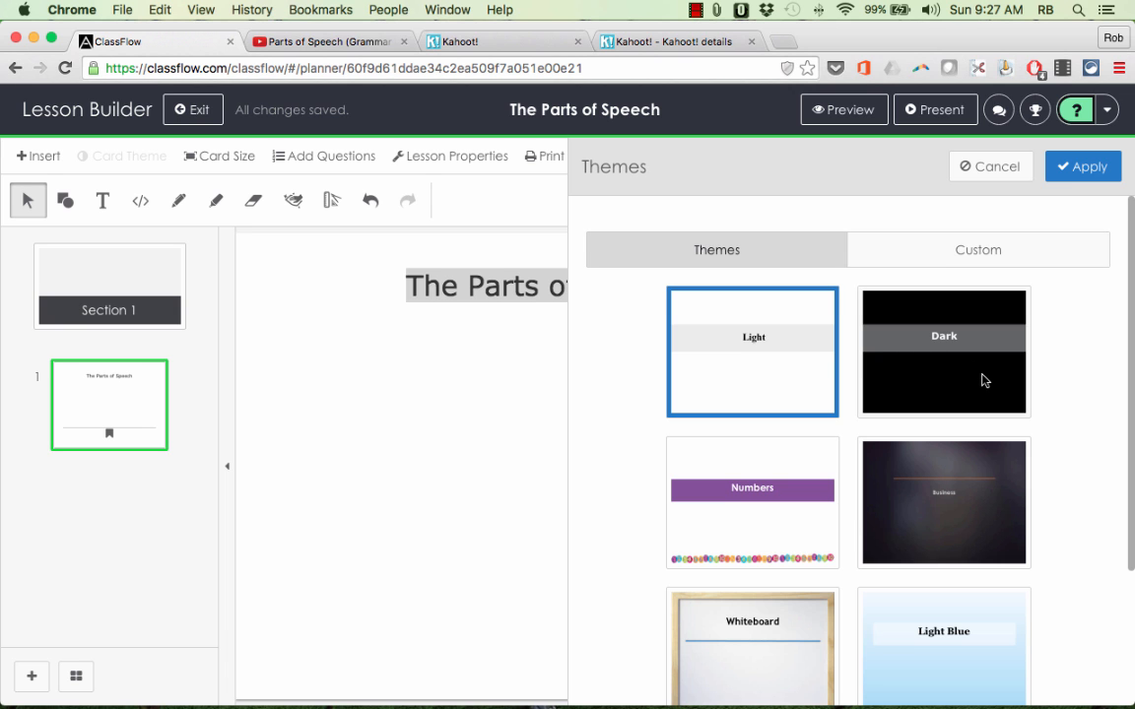
{"action": "scroll", "coordinate": [983, 380], "scroll_direction": "down", "scroll_amount": 4}
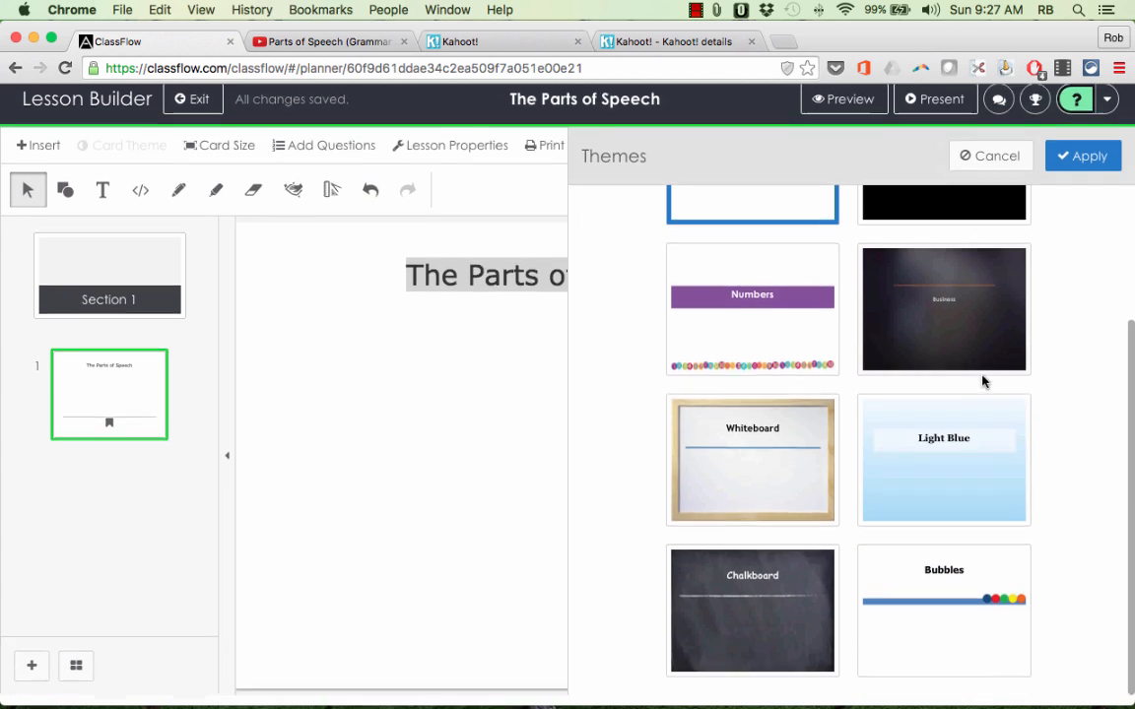
{"action": "scroll", "coordinate": [984, 382], "scroll_direction": "up", "scroll_amount": 1}
{"action": "scroll", "coordinate": [983, 382], "scroll_direction": "up", "scroll_amount": 4}
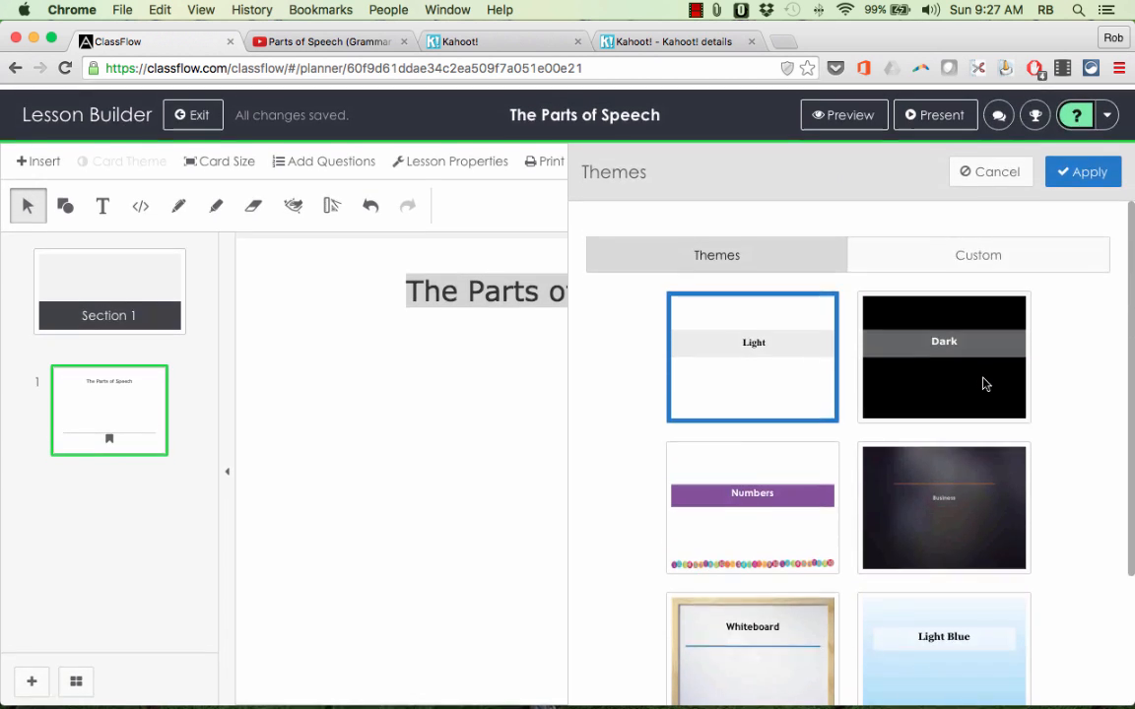
{"action": "left_click", "coordinate": [968, 252]}
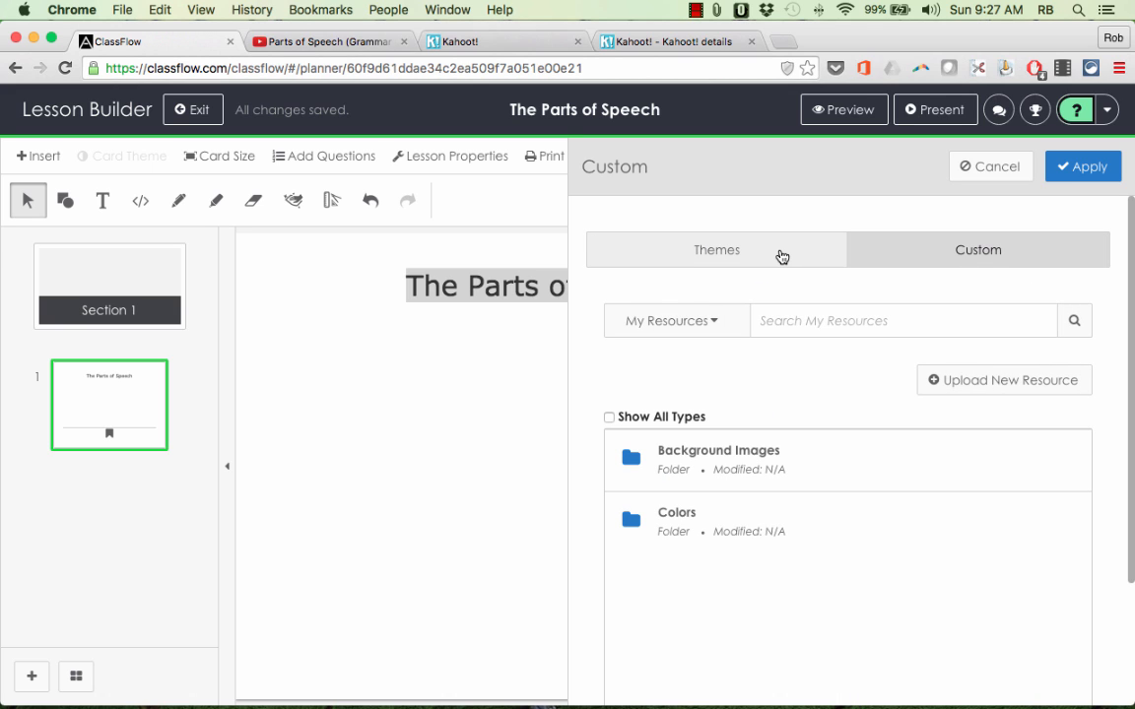
{"action": "scroll", "coordinate": [783, 256], "scroll_direction": "down", "scroll_amount": 1}
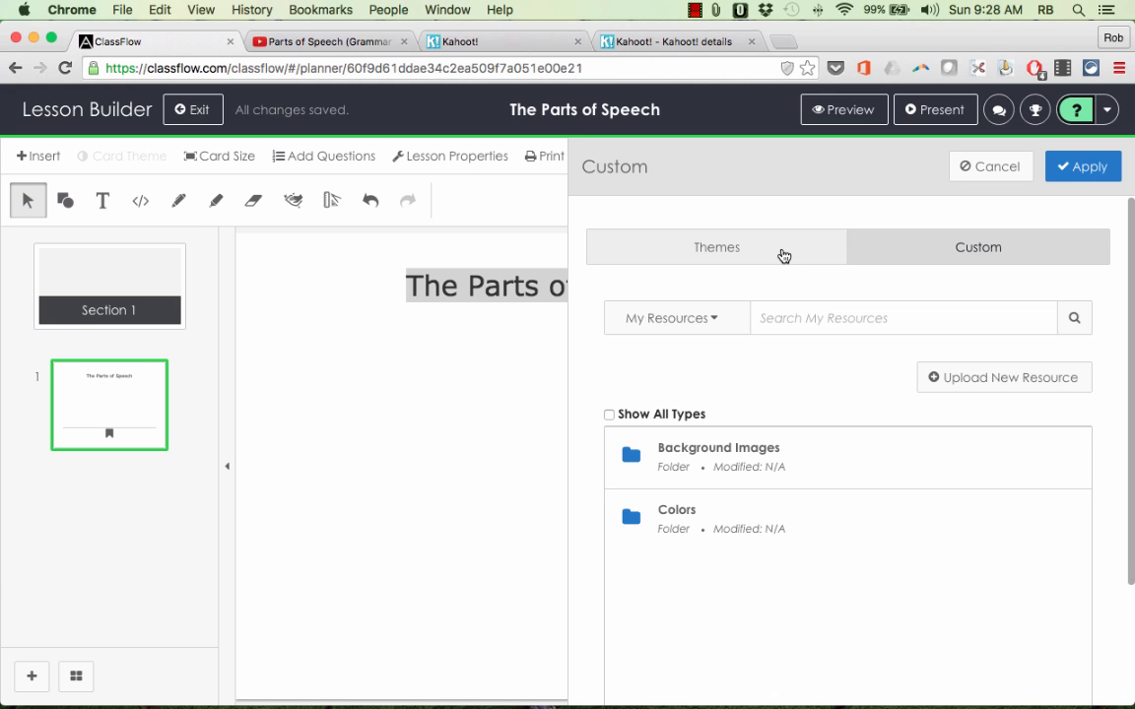
{"action": "left_click", "coordinate": [784, 256]}
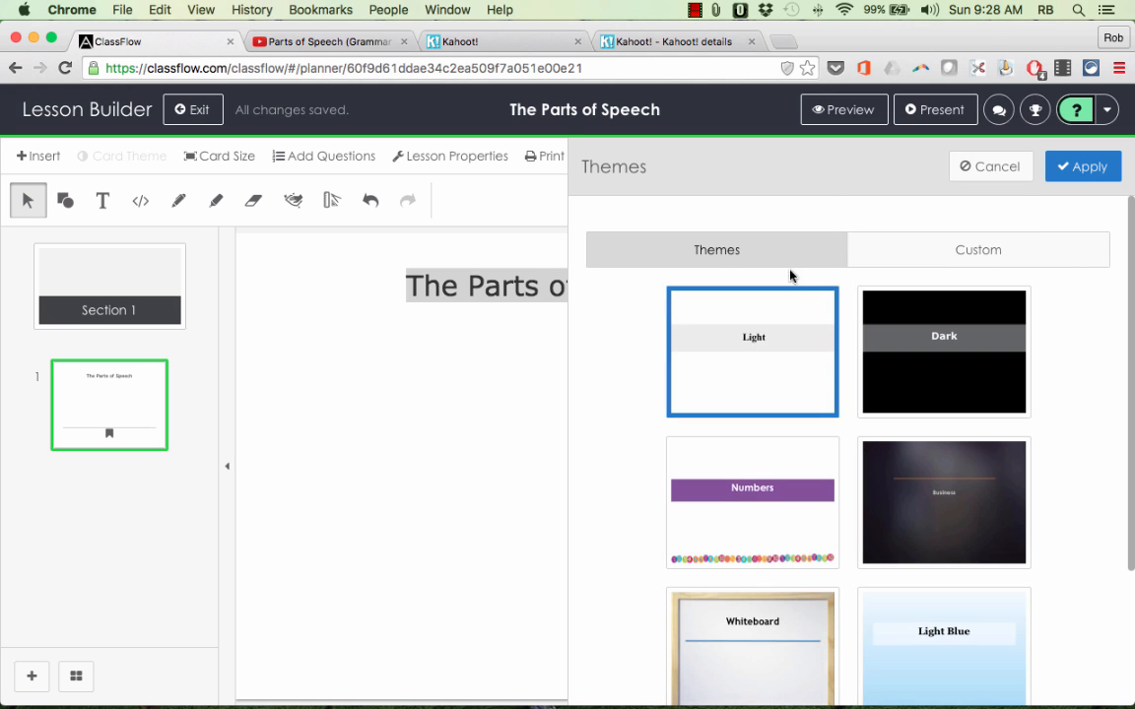
{"action": "scroll", "coordinate": [836, 384], "scroll_direction": "down", "scroll_amount": 3}
{"action": "left_click", "coordinate": [781, 450]}
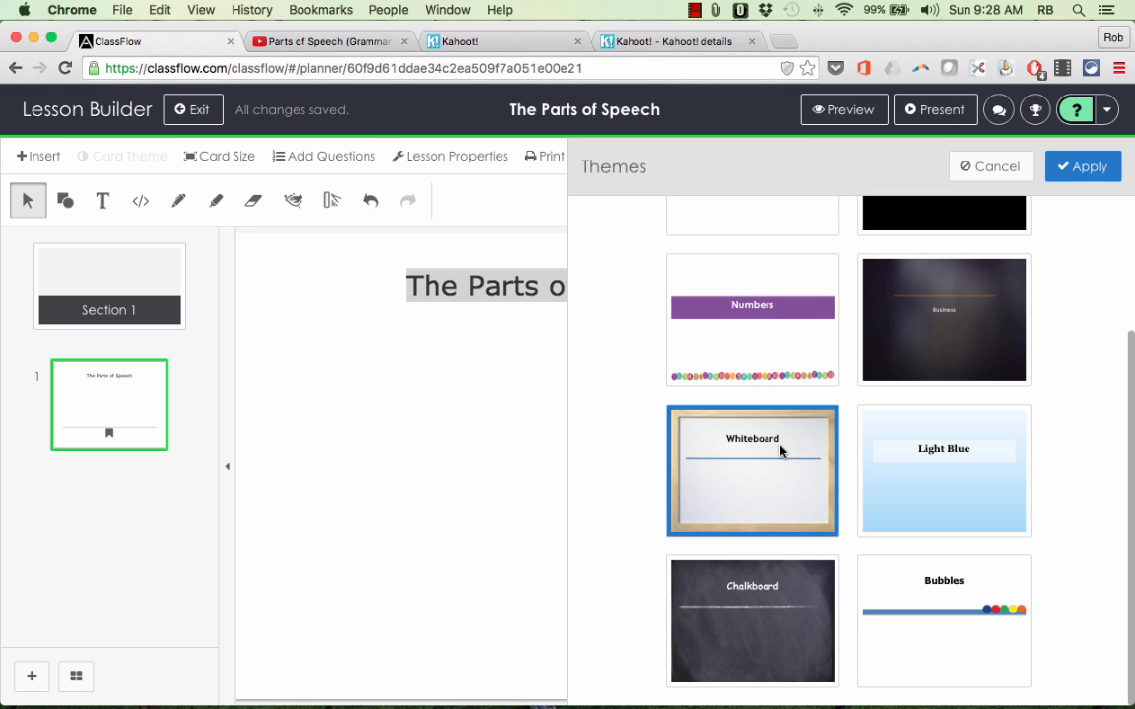
{"action": "left_click", "coordinate": [1079, 169]}
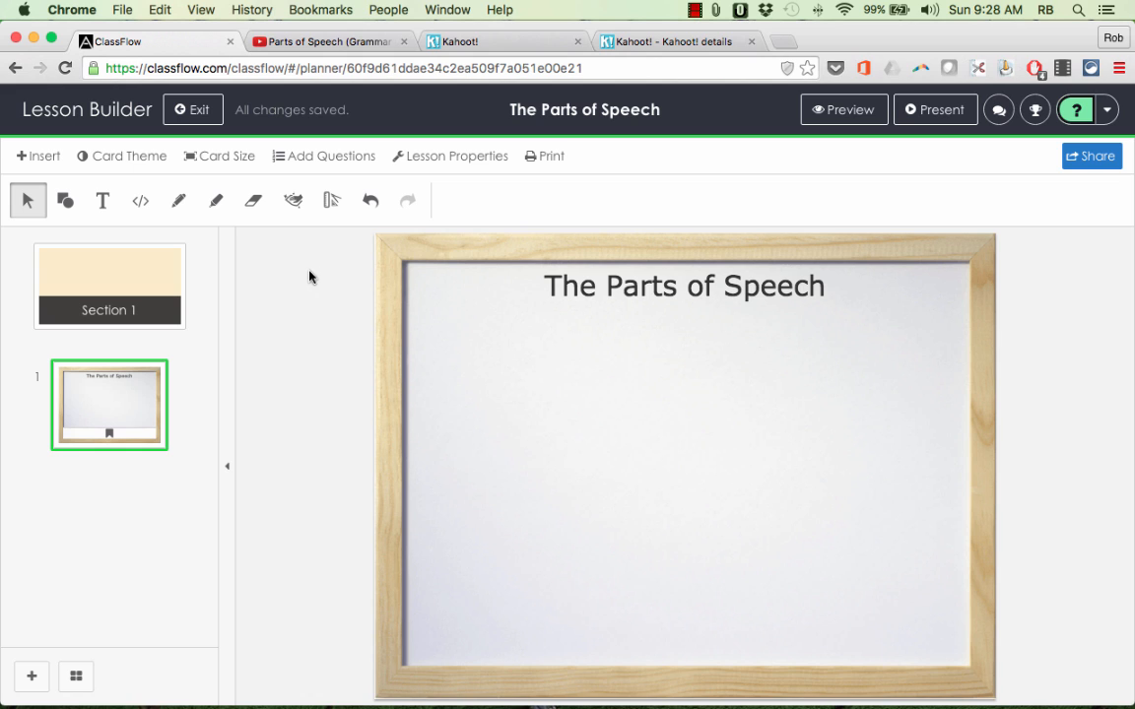
- Upload the 6.44.30 AM screenshot from the Desktop as a new resource and insert it on the first card
{"action": "left_click", "coordinate": [48, 158]}
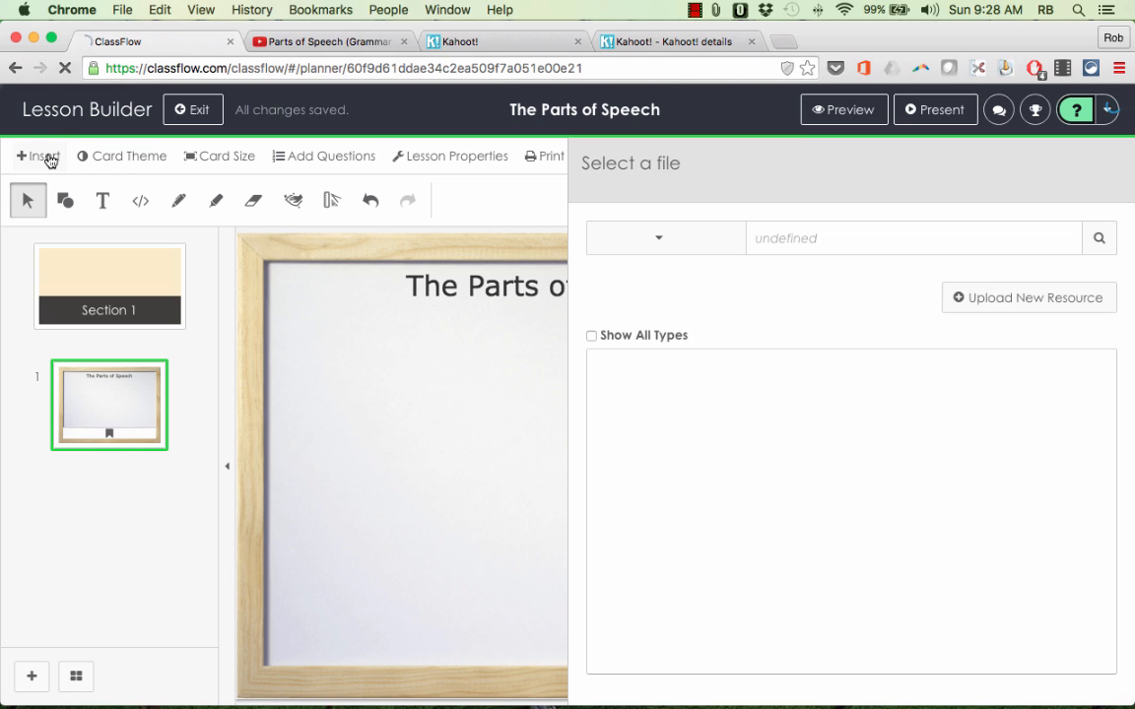
{"action": "left_click", "coordinate": [707, 271]}
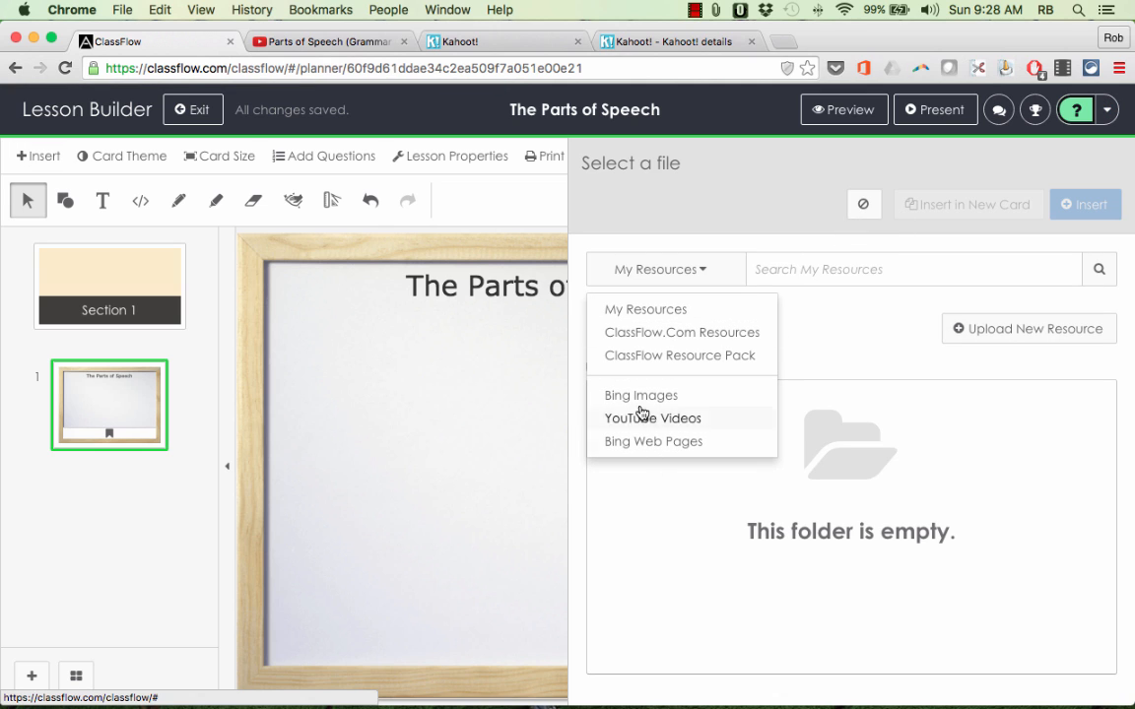
{"action": "left_click", "coordinate": [882, 347]}
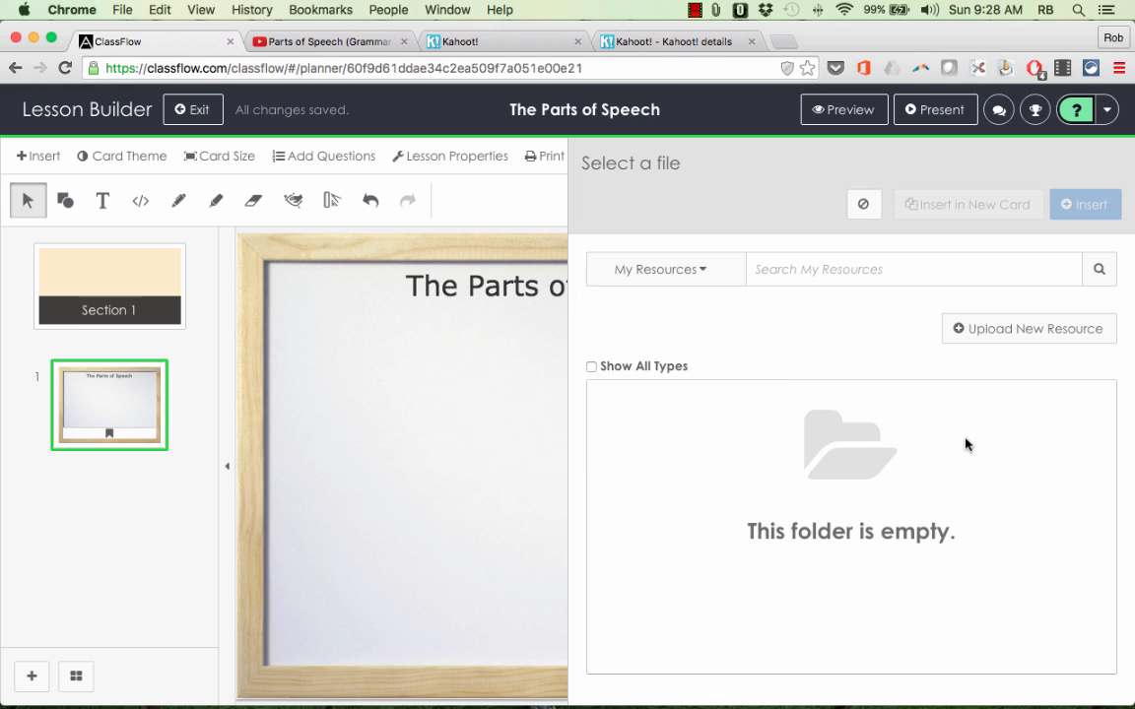
{"action": "left_click", "coordinate": [989, 335]}
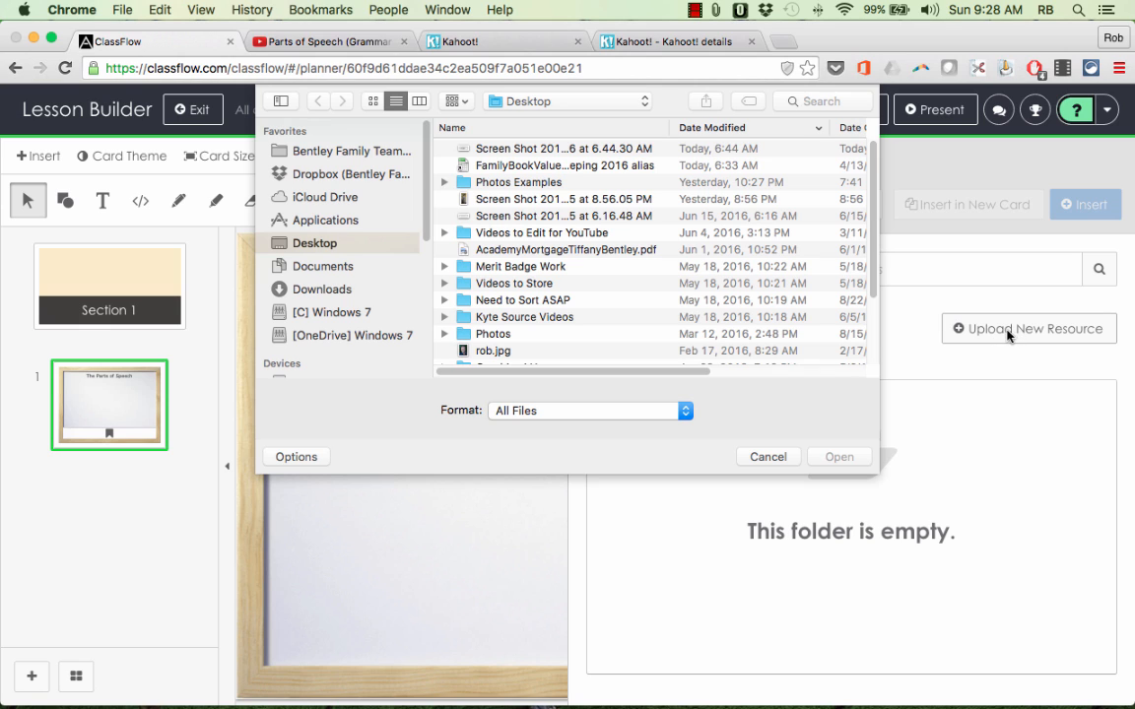
{"action": "left_click", "coordinate": [502, 150]}
{"action": "left_click", "coordinate": [844, 459]}
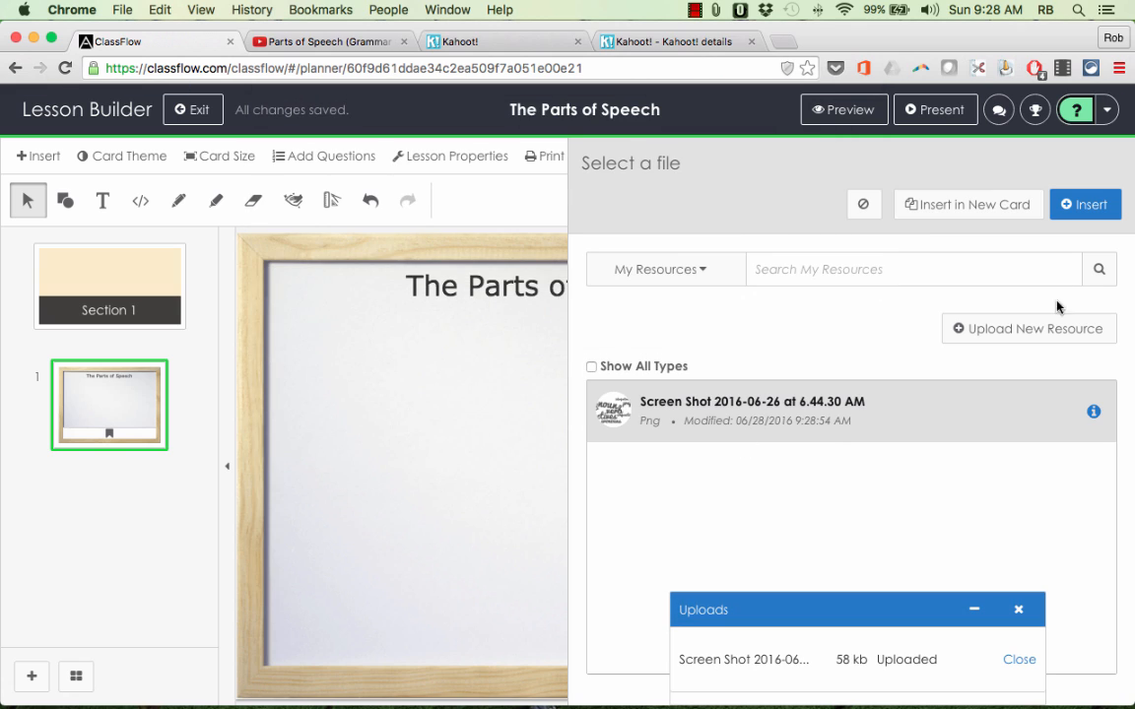
{"action": "double_click", "coordinate": [696, 394]}
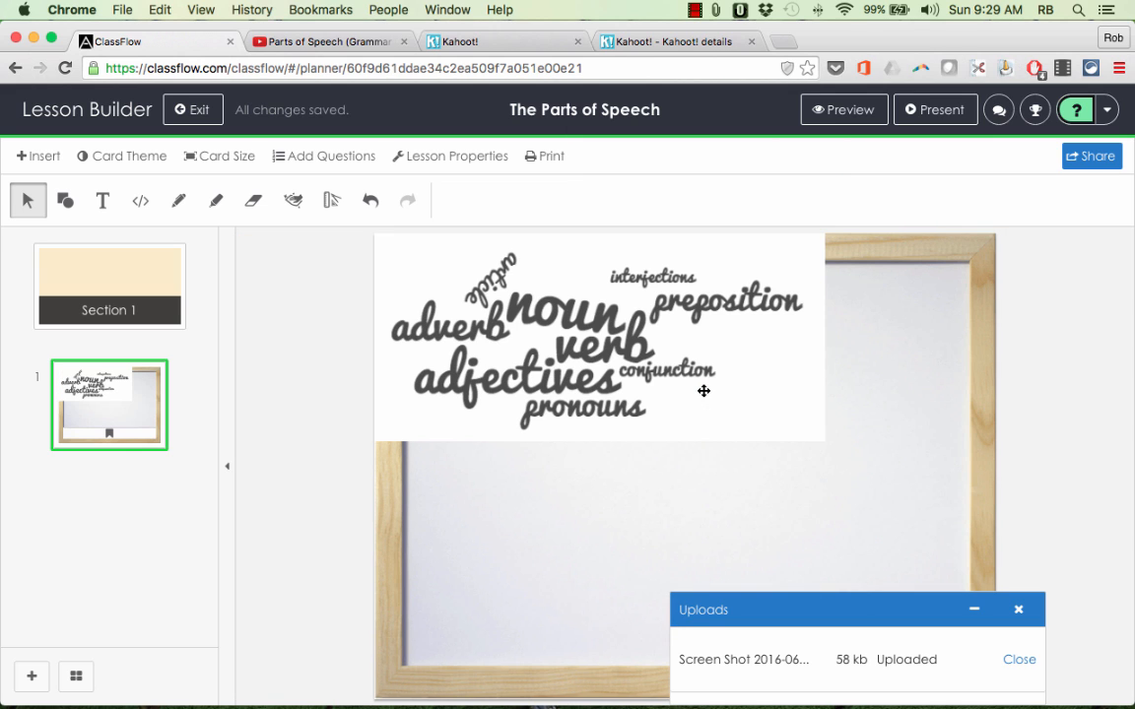
- Move the word-cloud image to the middle of the card below the title, and dismiss the upload notice
{"action": "left_click_drag", "start_coordinate": [624, 370], "coordinate": [701, 497]}
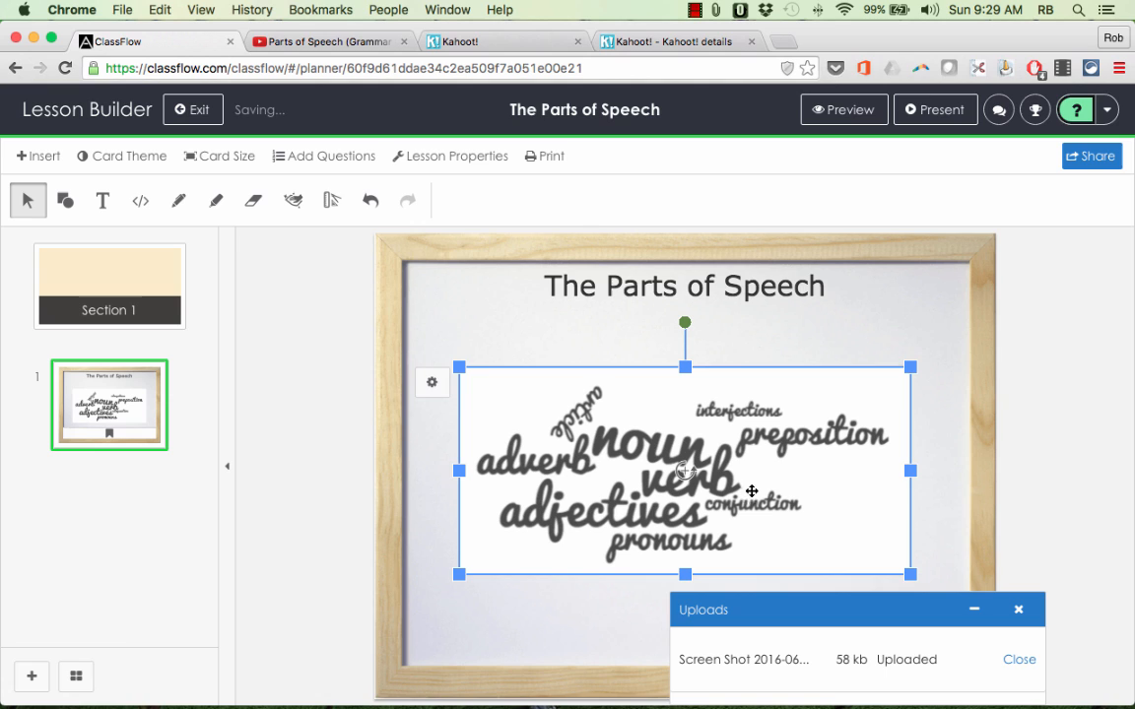
{"action": "left_click", "coordinate": [862, 326]}
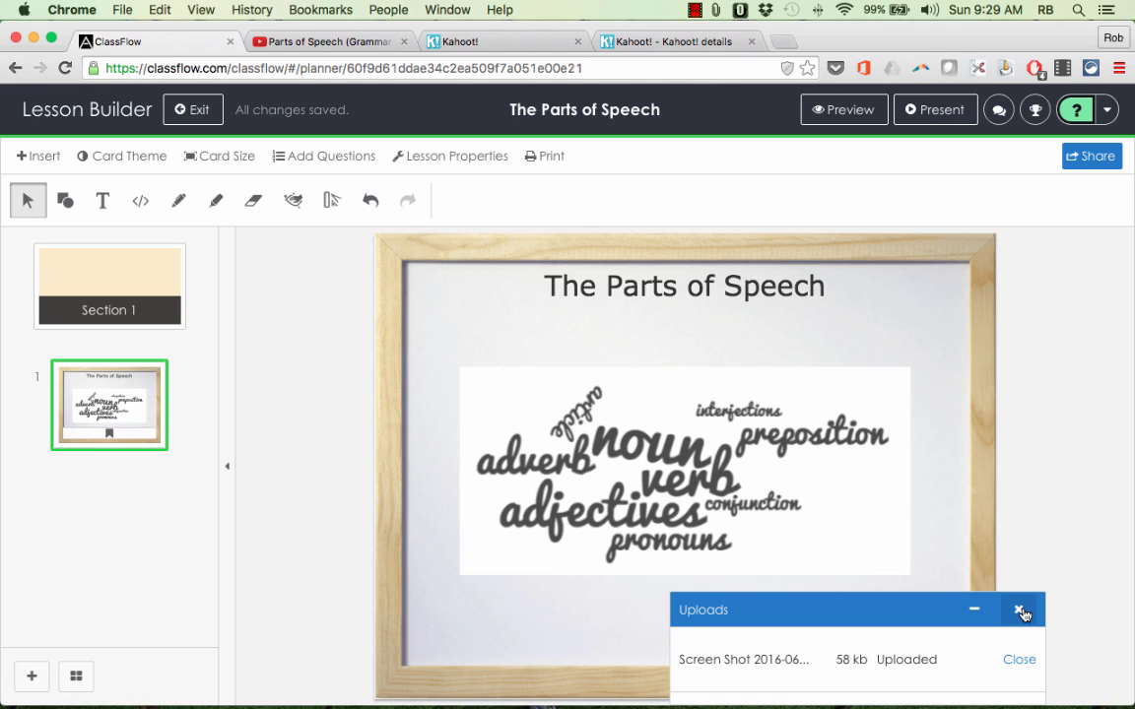
{"action": "left_click", "coordinate": [1018, 610]}
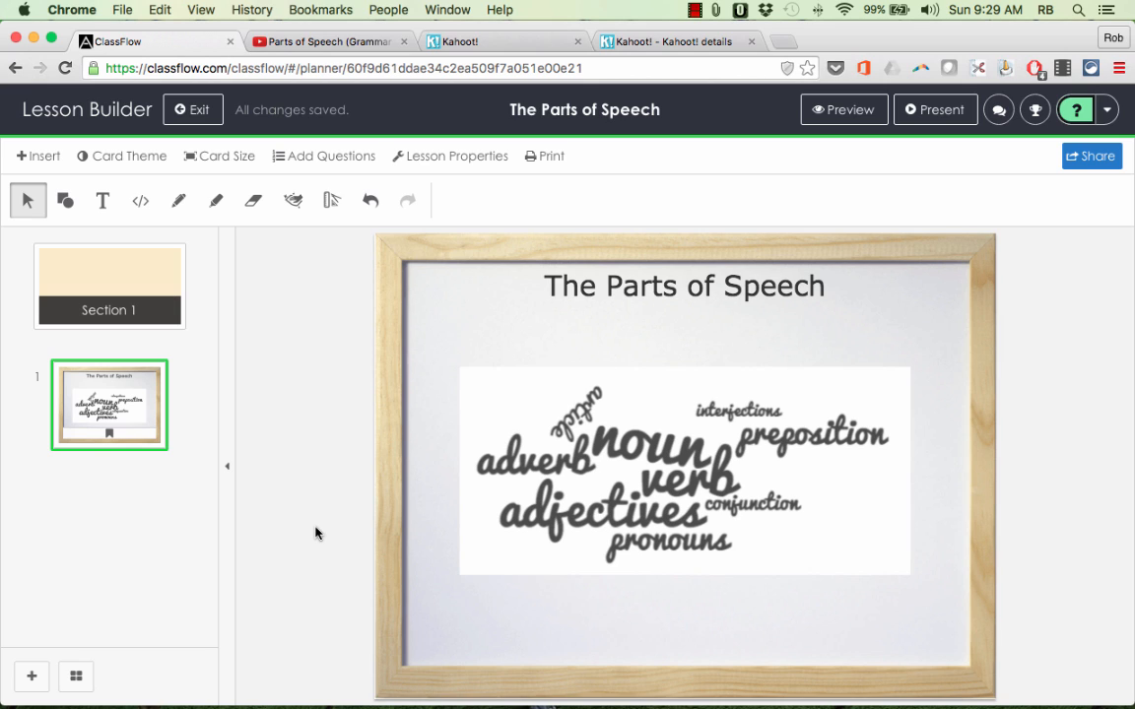
- Show the student cards beside the teacher cards, add a blank student card paired with card 1, and select it
{"action": "left_click", "coordinate": [77, 678]}
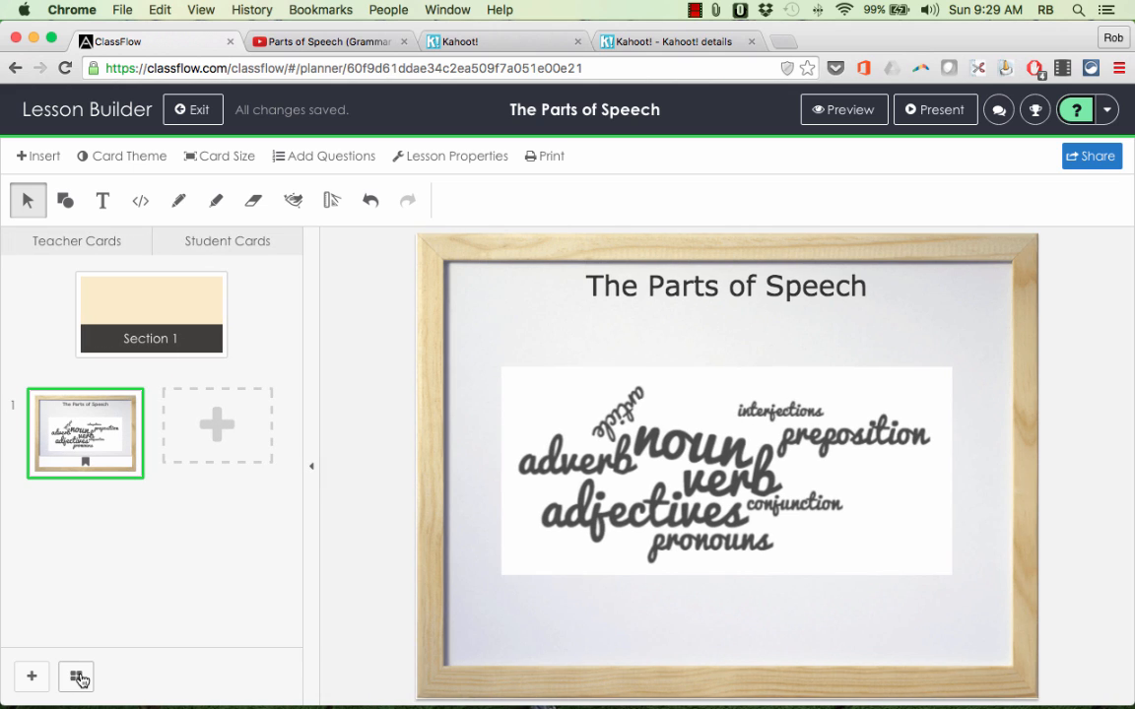
{"action": "left_click", "coordinate": [78, 678]}
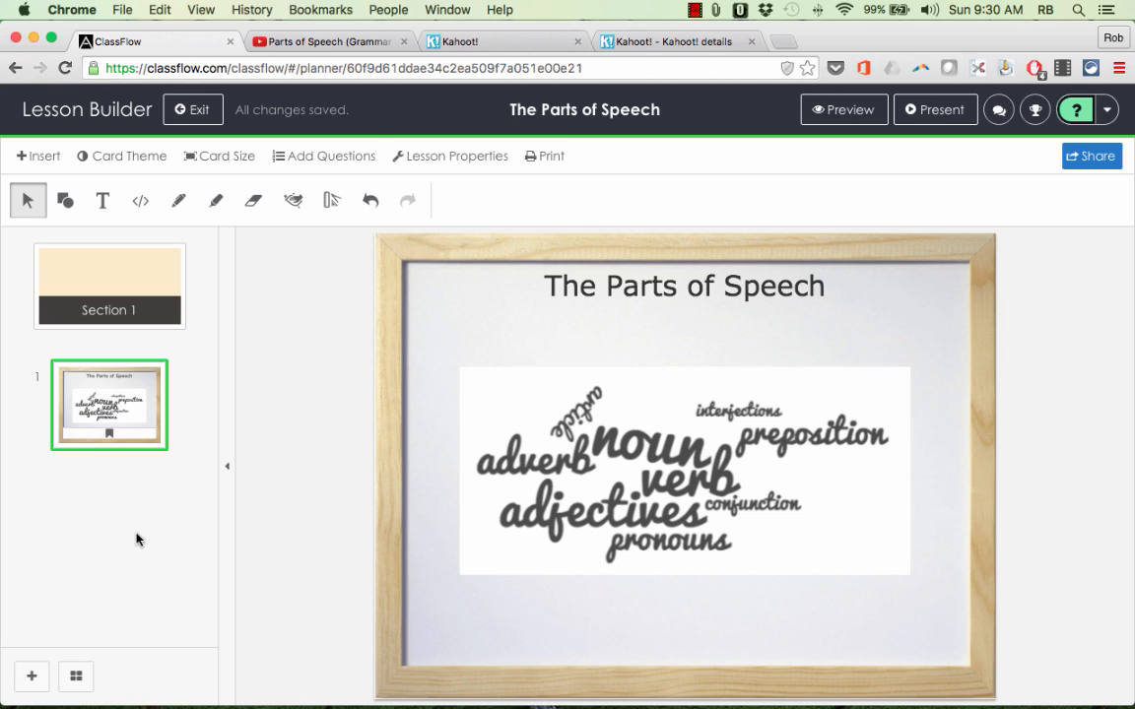
{"action": "left_click", "coordinate": [75, 678]}
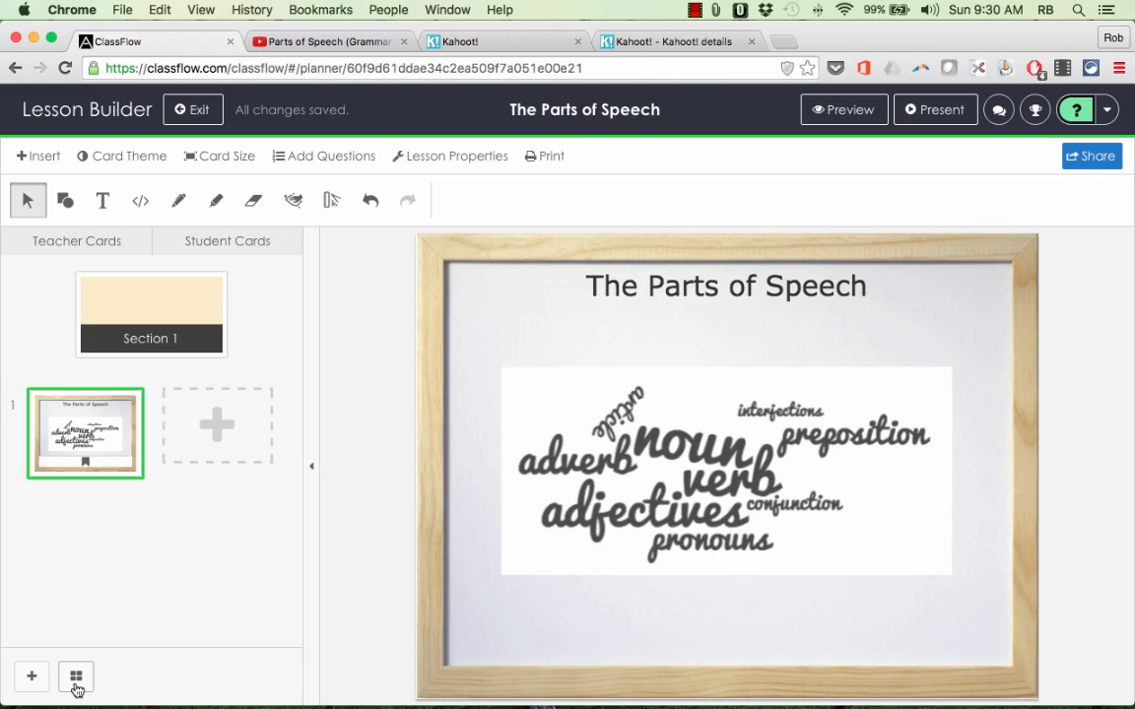
{"action": "mouse_move", "coordinate": [81, 435]}
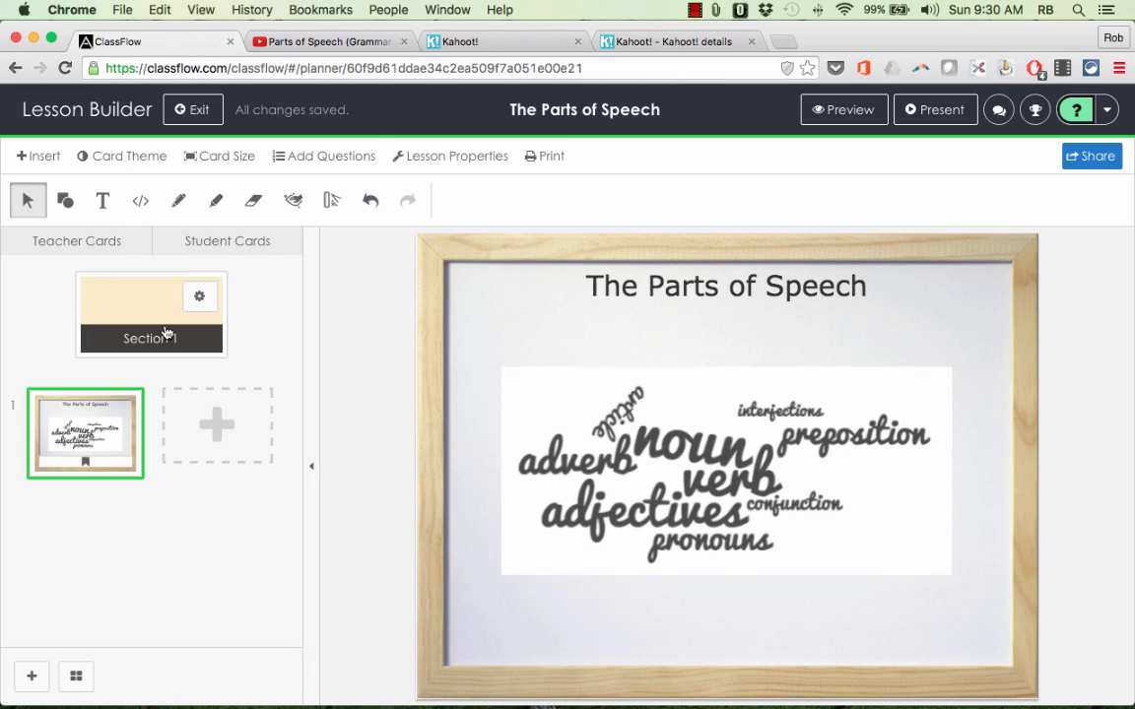
{"action": "left_click", "coordinate": [226, 436]}
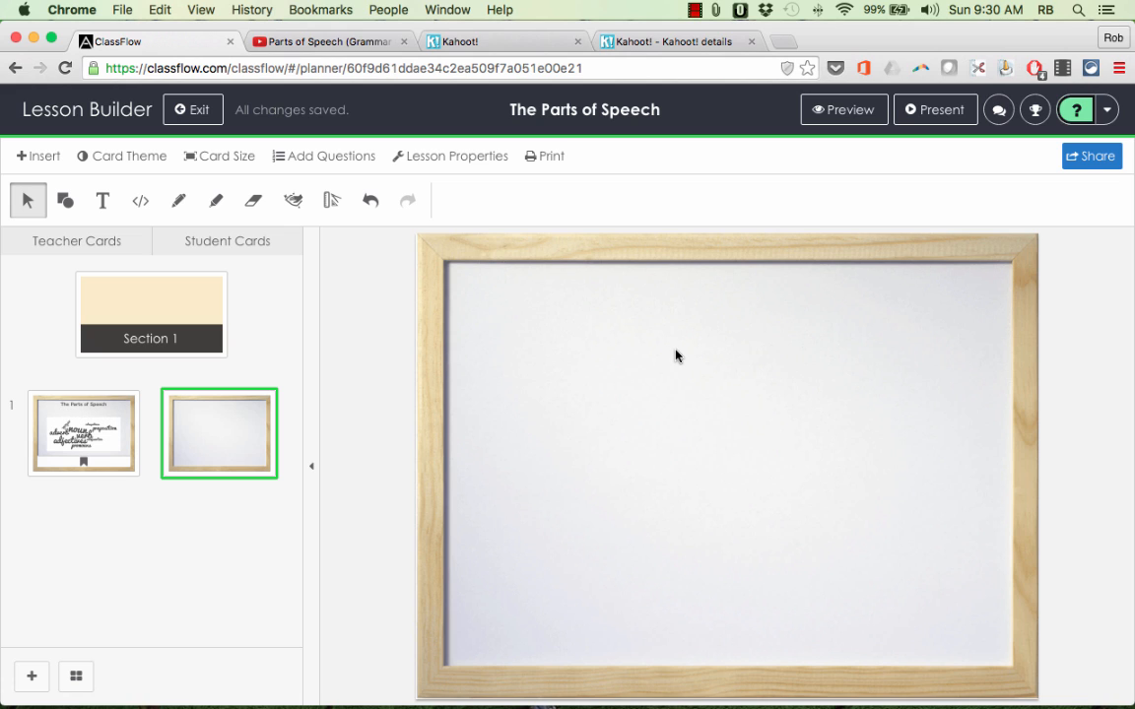
{"action": "left_click", "coordinate": [84, 433]}
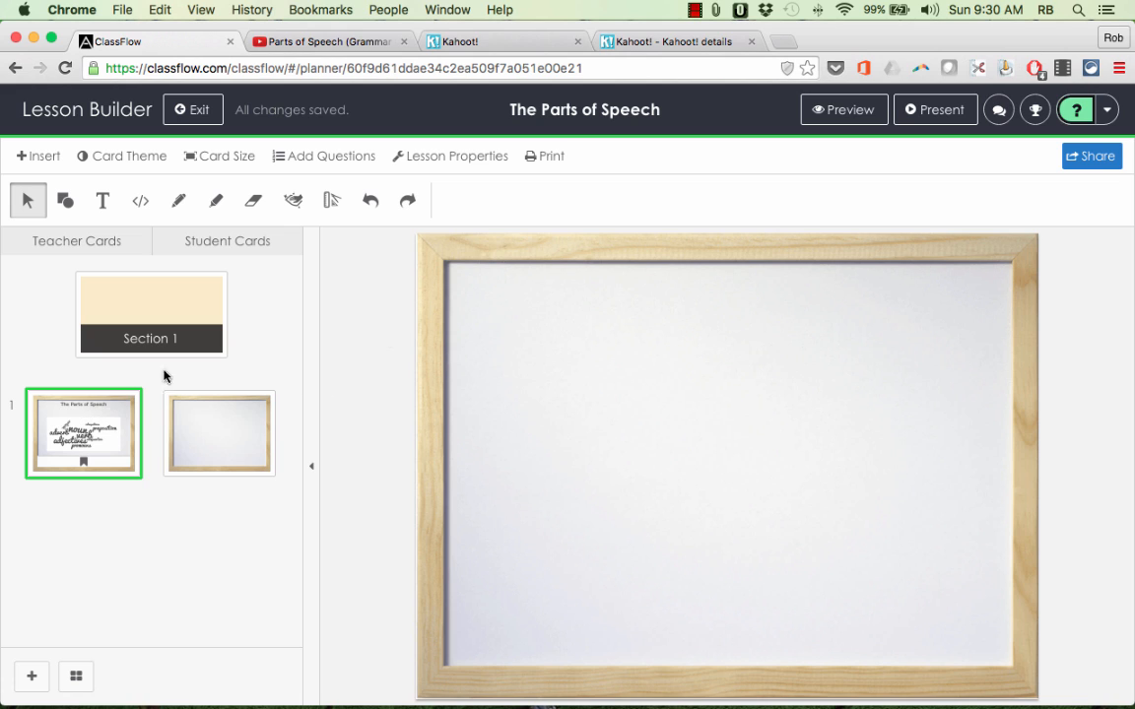
{"action": "left_click", "coordinate": [165, 450]}
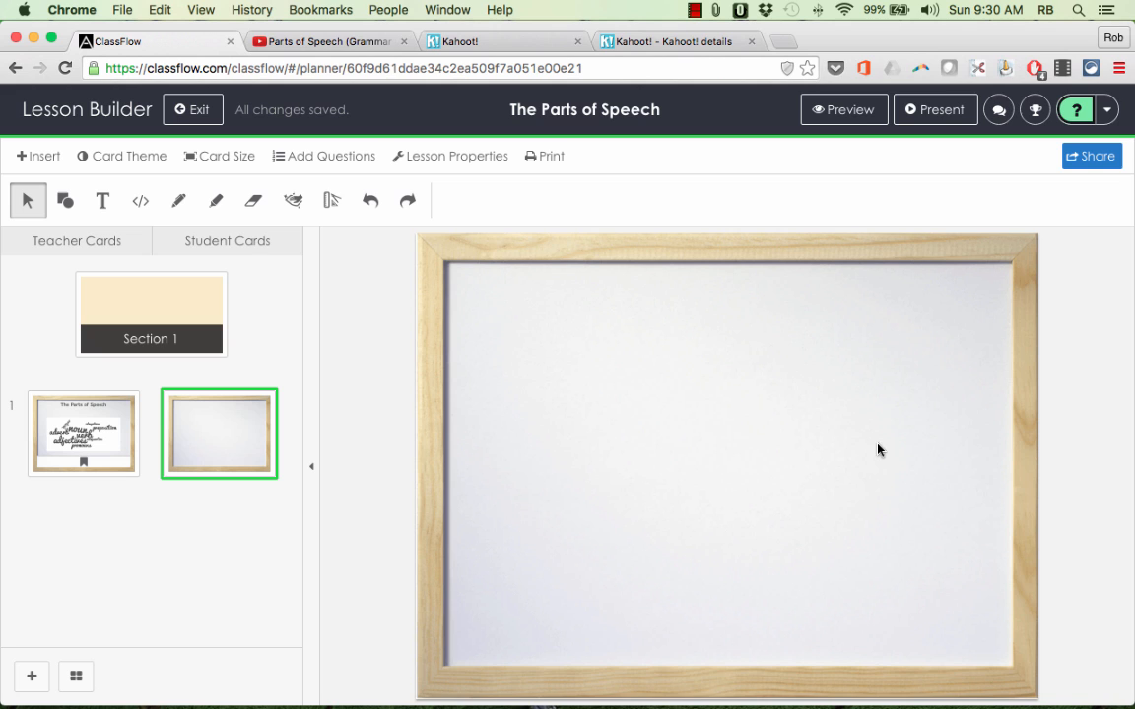
- Insert the word-cloud screenshot on the student card, enlarge it to fill most of the whiteboard, and return to the teacher card
{"action": "left_click", "coordinate": [38, 152]}
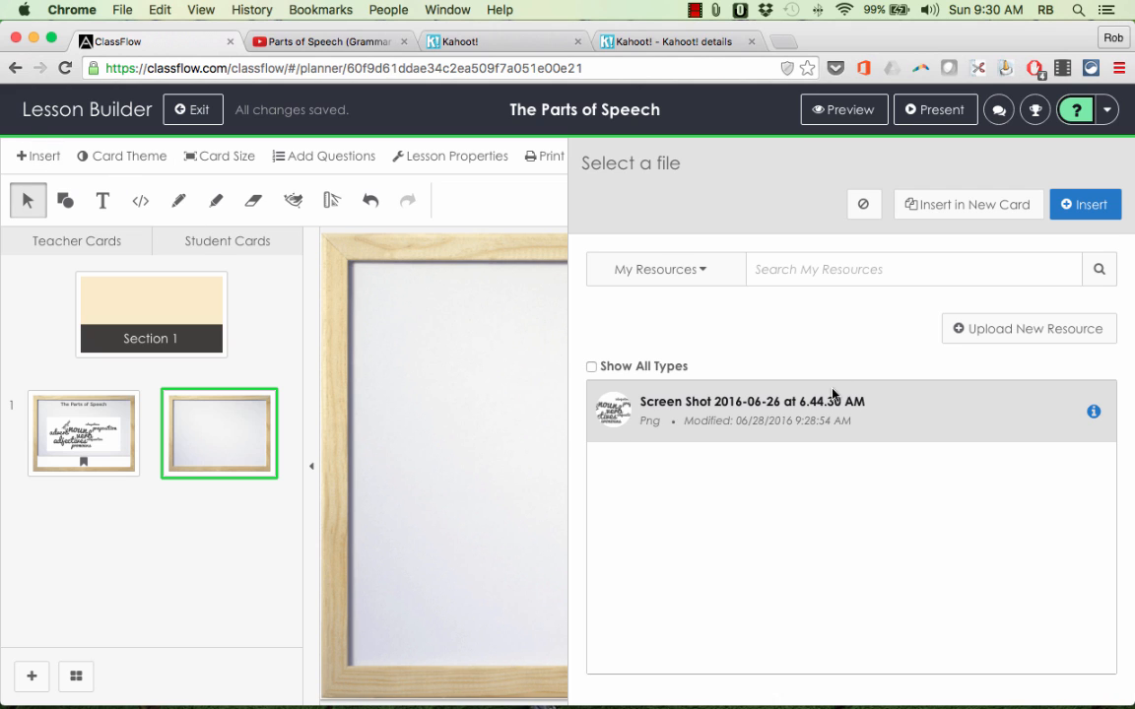
{"action": "left_click", "coordinate": [1087, 207]}
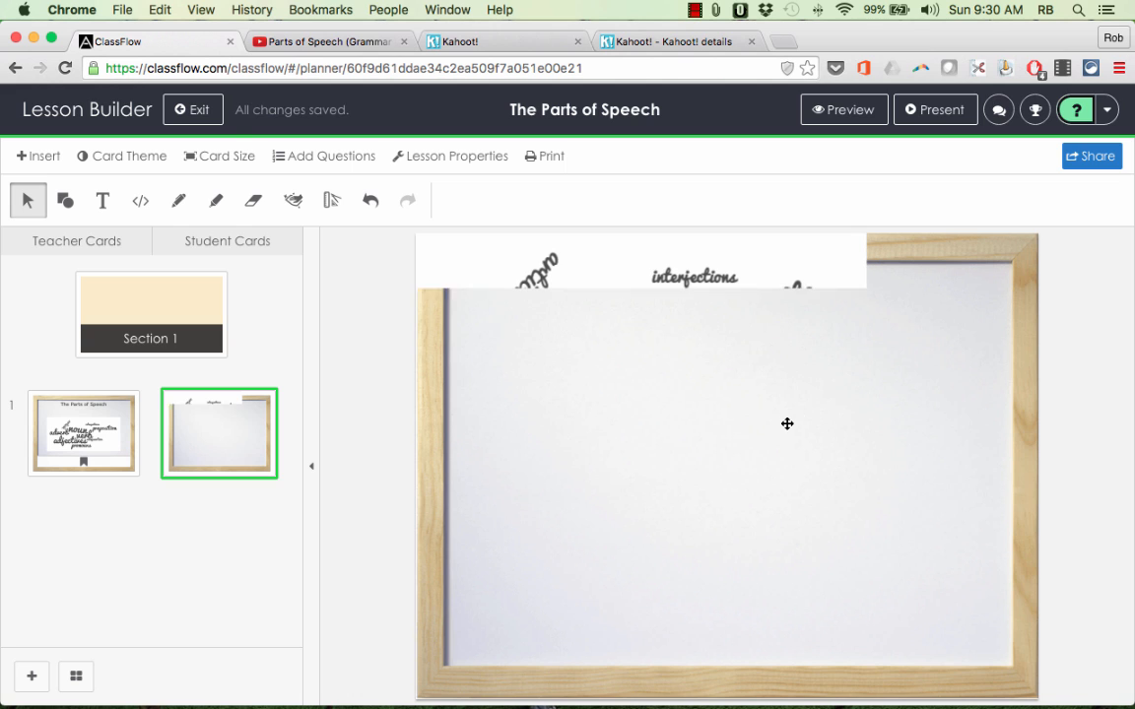
{"action": "left_click_drag", "start_coordinate": [742, 381], "coordinate": [735, 446]}
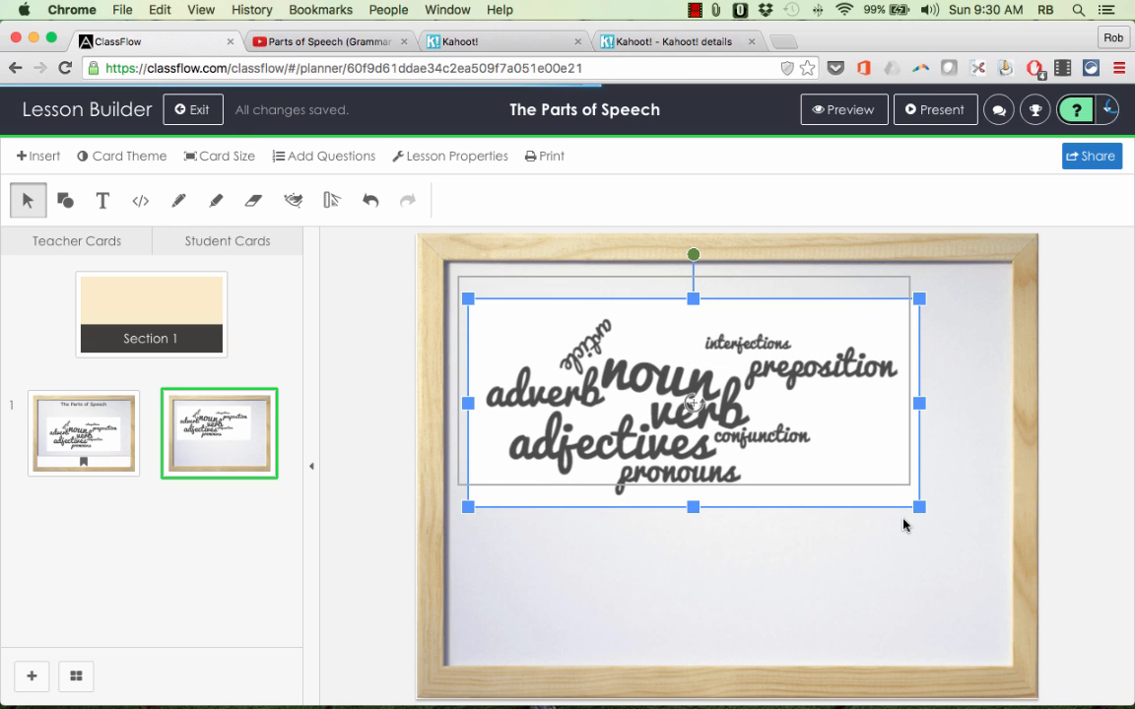
{"action": "left_click_drag", "start_coordinate": [910, 484], "coordinate": [1007, 618]}
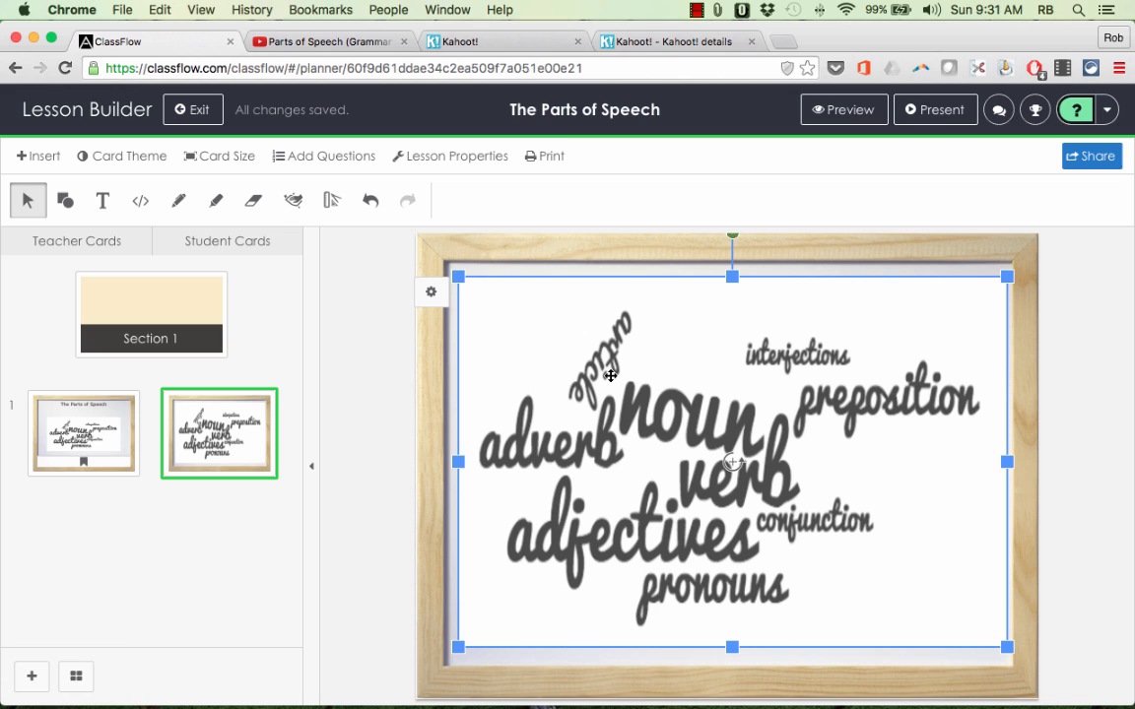
{"action": "left_click", "coordinate": [101, 450]}
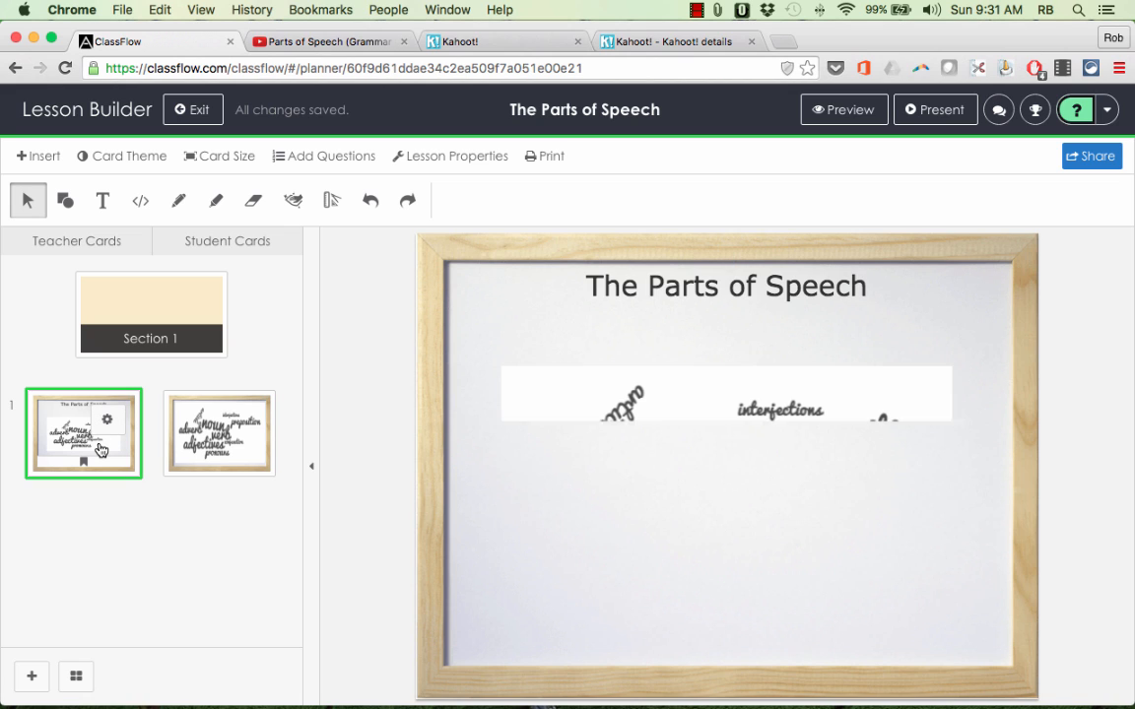
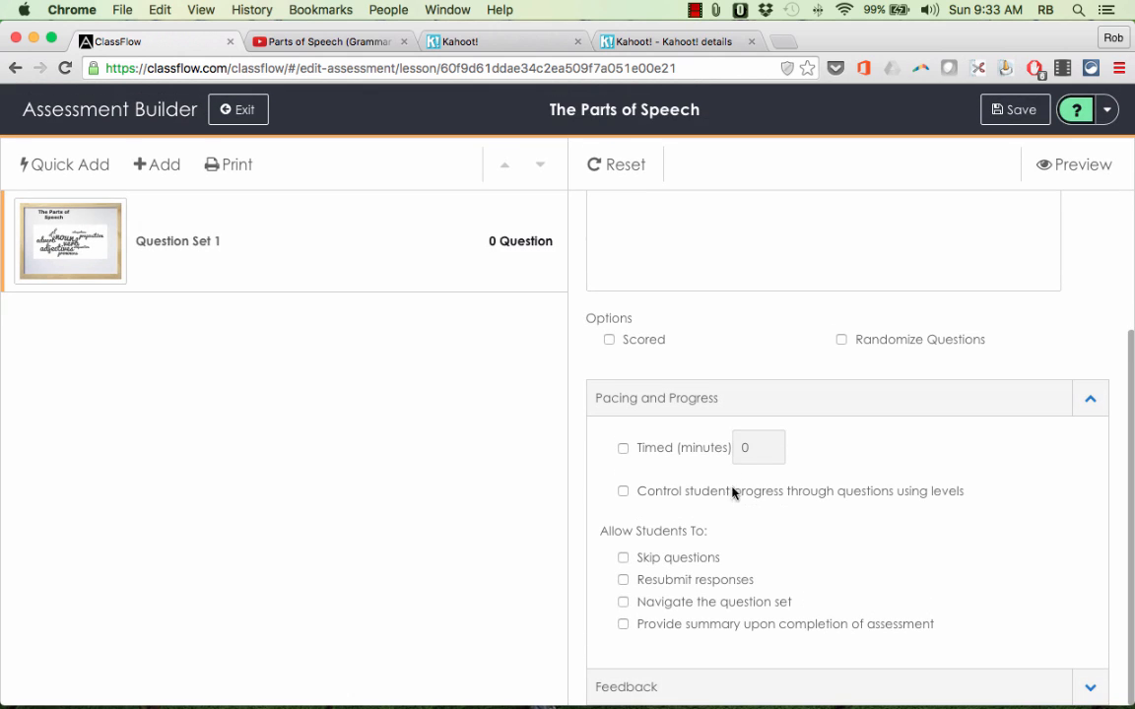
- Enable showing feedback on a response for the Pre-Assess question set, and save the assessment
{"action": "left_click", "coordinate": [642, 688]}
{"action": "scroll", "coordinate": [689, 660], "scroll_direction": "down", "scroll_amount": 2}
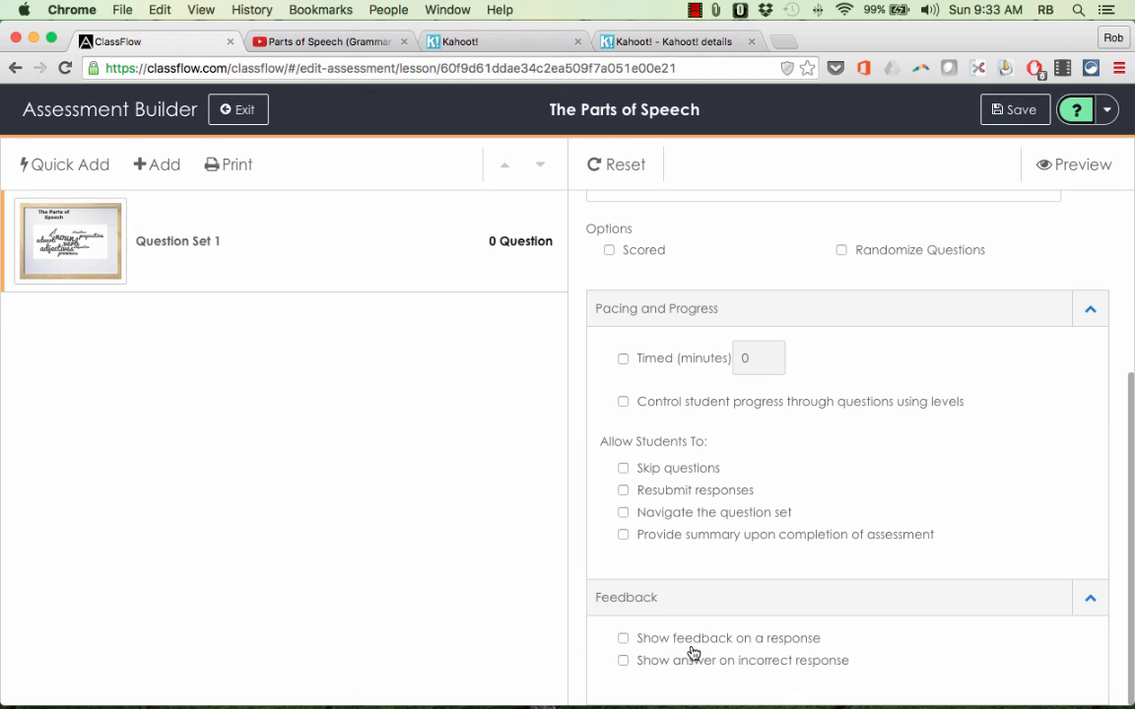
{"action": "left_click", "coordinate": [623, 638]}
{"action": "scroll", "coordinate": [715, 661], "scroll_direction": "up", "scroll_amount": 5}
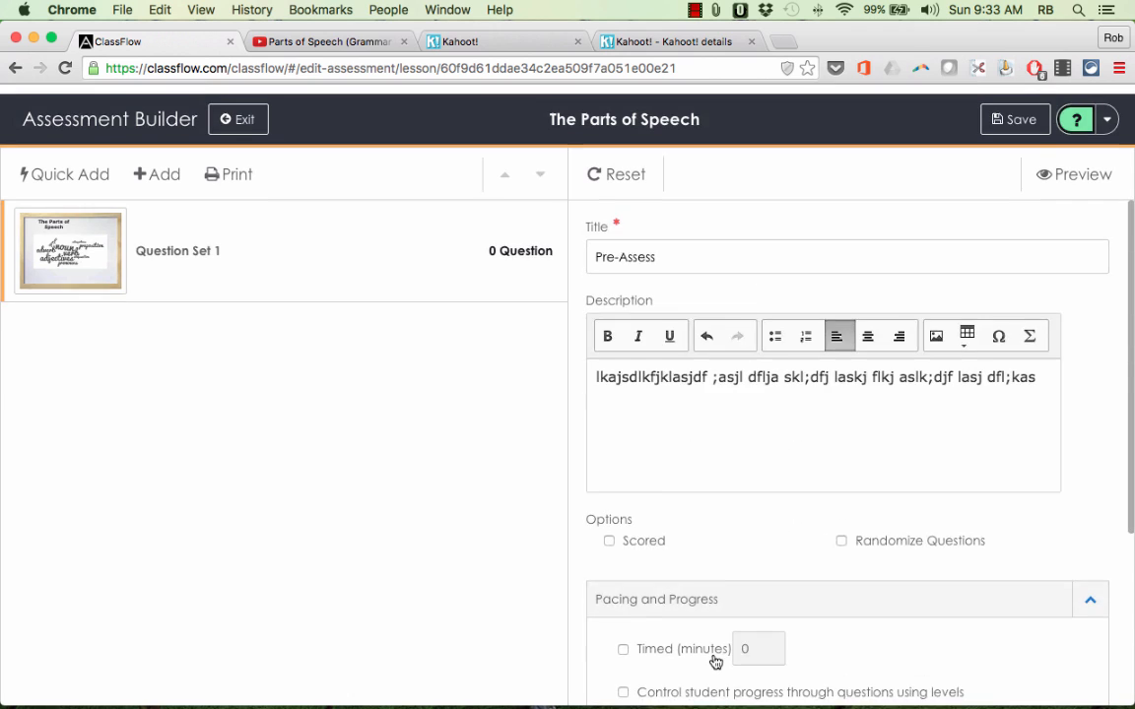
{"action": "left_click", "coordinate": [1024, 114]}
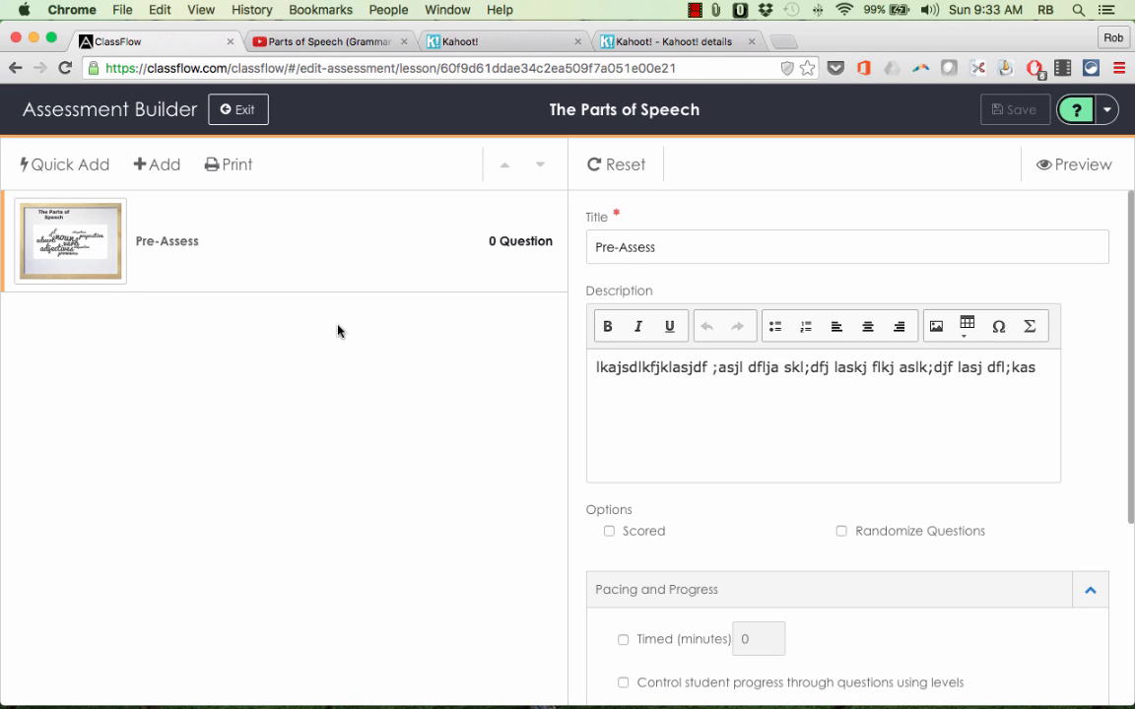
{"action": "left_click", "coordinate": [69, 167]}
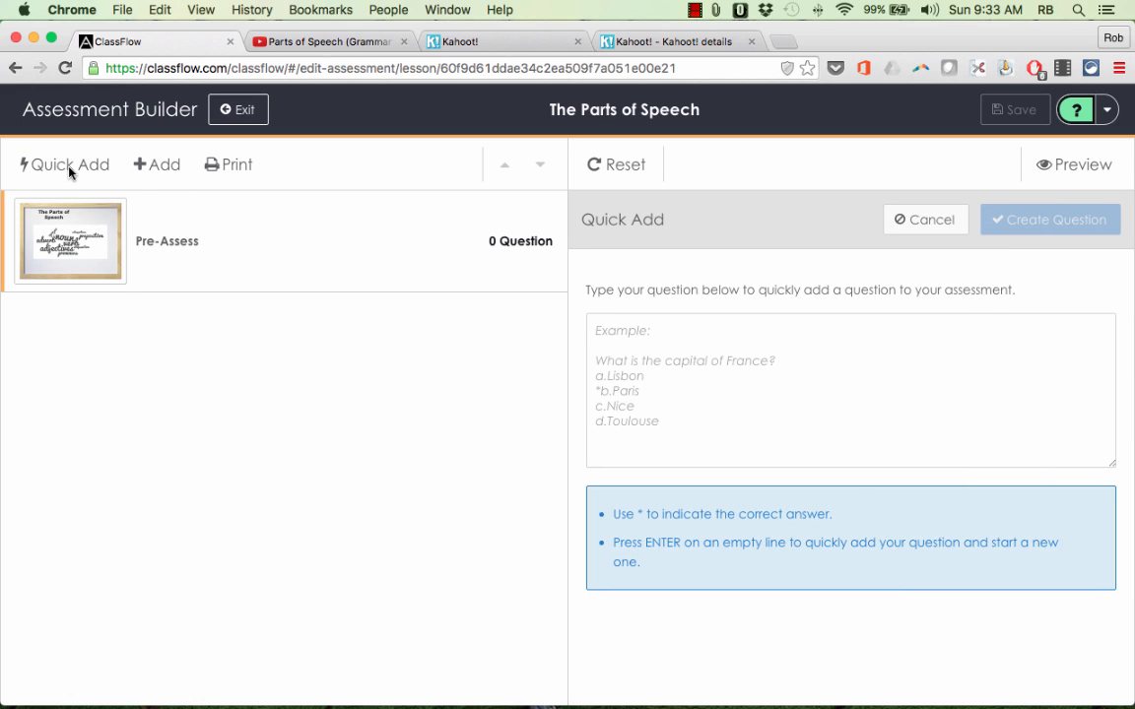
{"action": "left_click", "coordinate": [665, 340]}
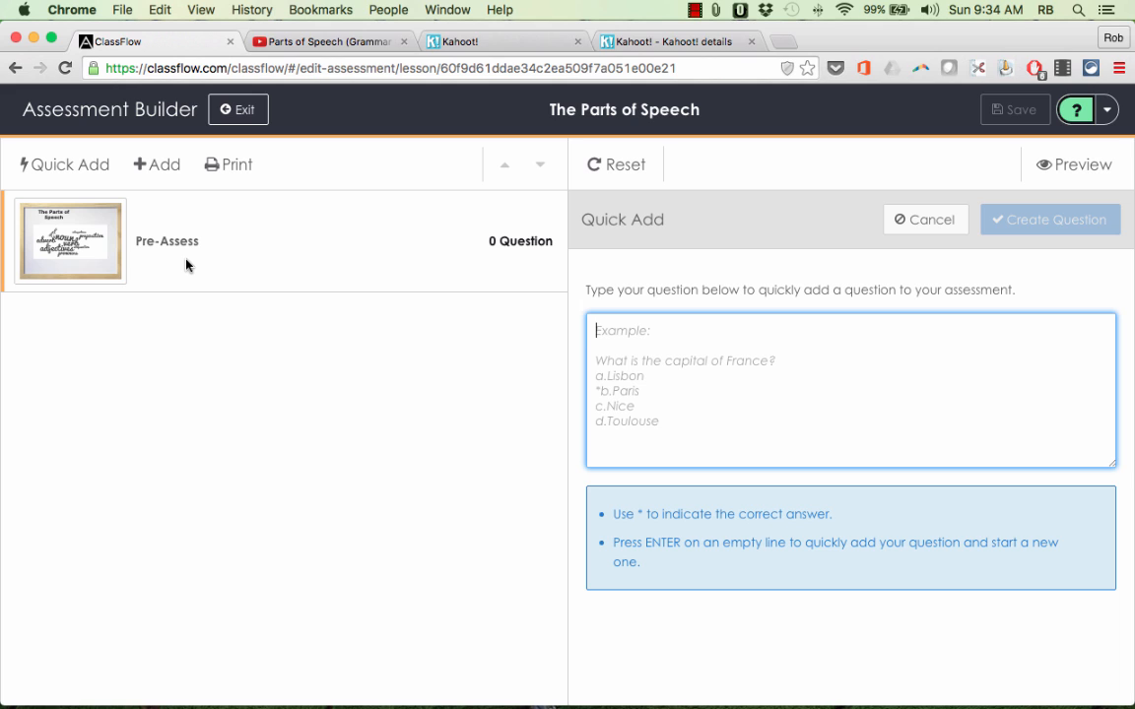
{"action": "left_click", "coordinate": [148, 167]}
- Add a new multiple-choice question to the Pre-Assess set with the text "Which of these words is a verb?"
{"action": "left_click", "coordinate": [151, 170]}
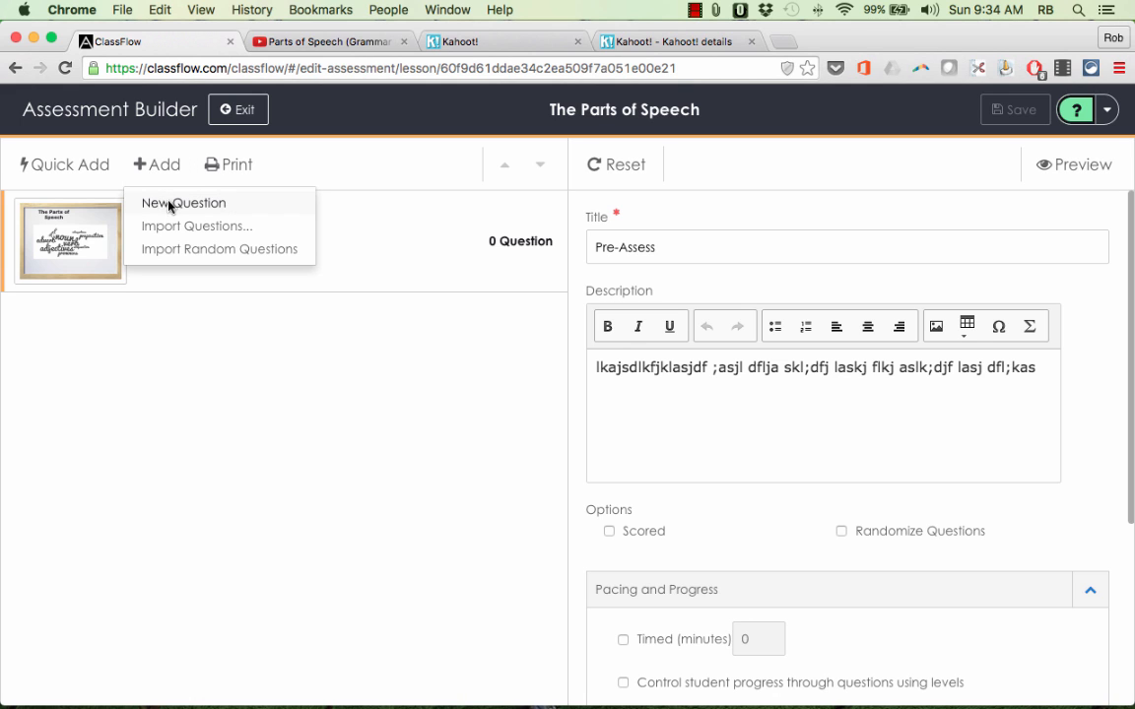
{"action": "left_click", "coordinate": [170, 205]}
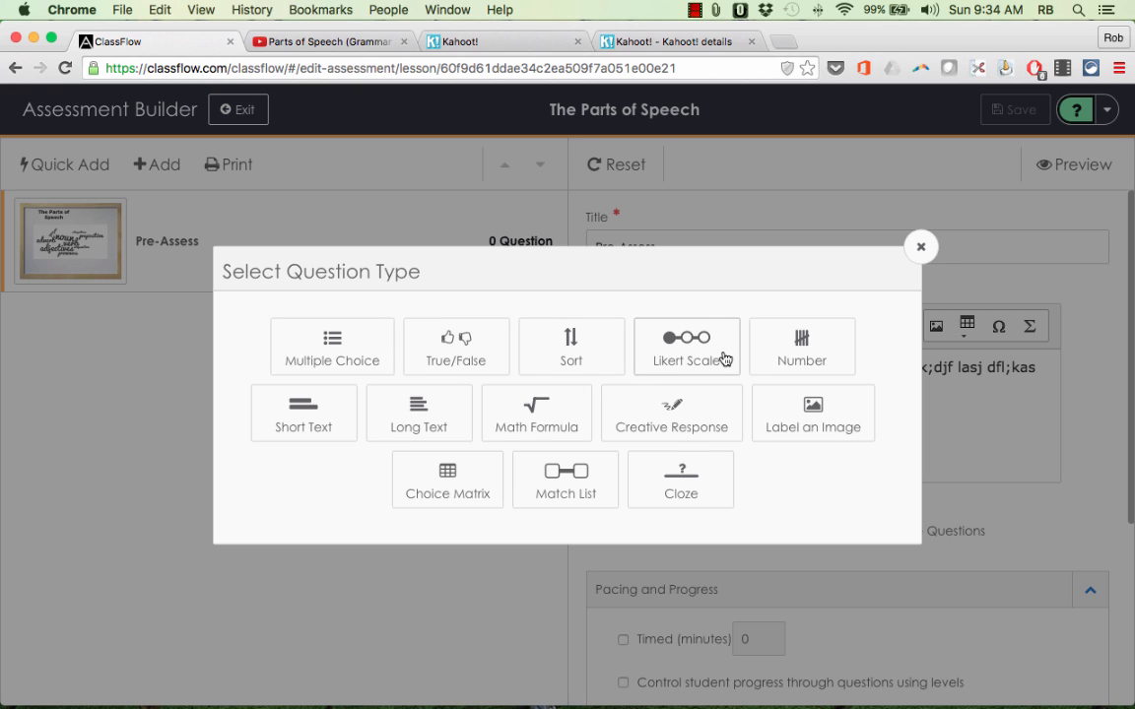
{"action": "left_click", "coordinate": [332, 353]}
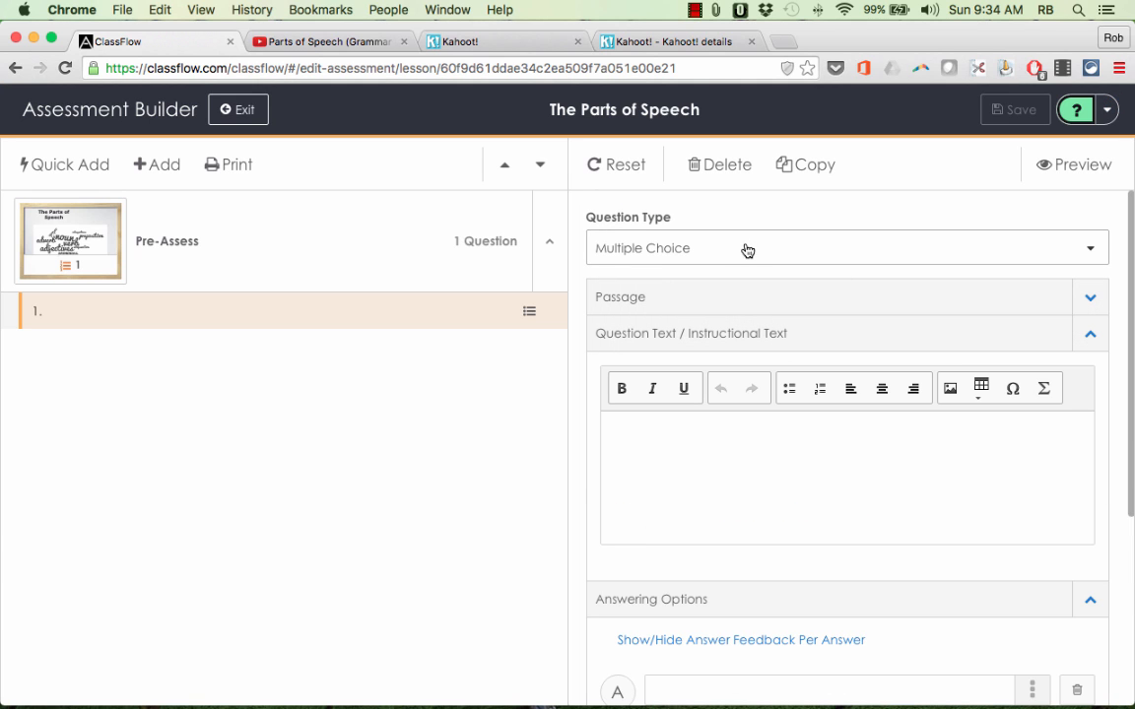
{"action": "left_click", "coordinate": [695, 431]}
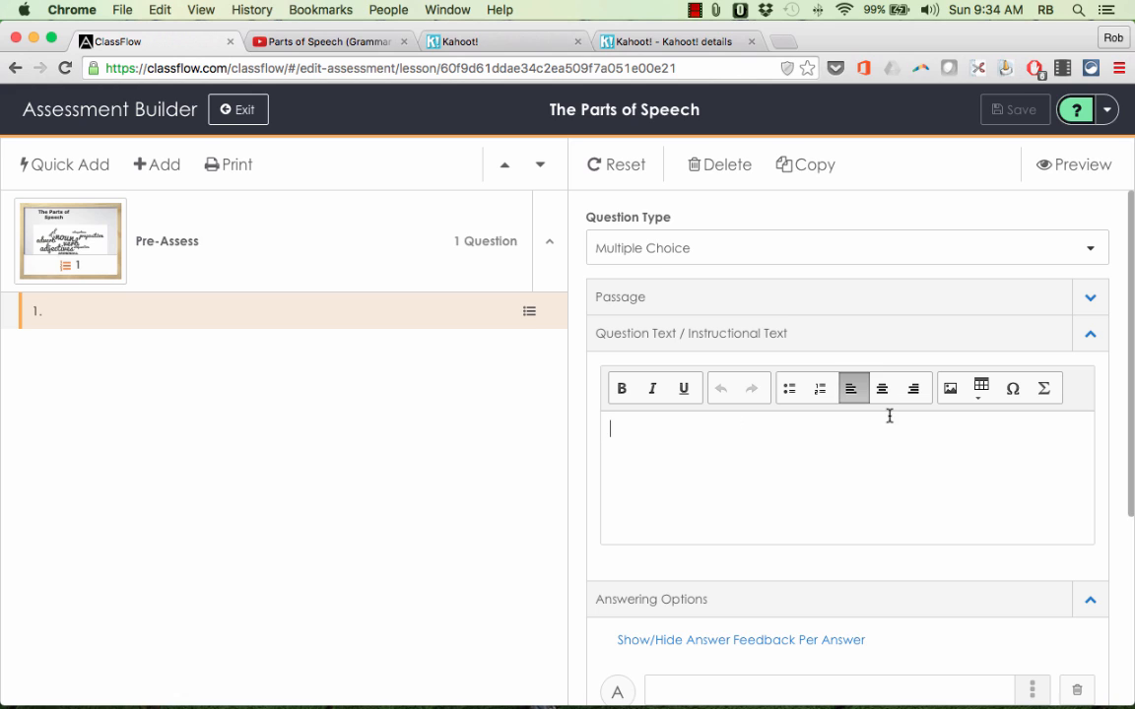
{"action": "type", "text": "Which of these words i"}
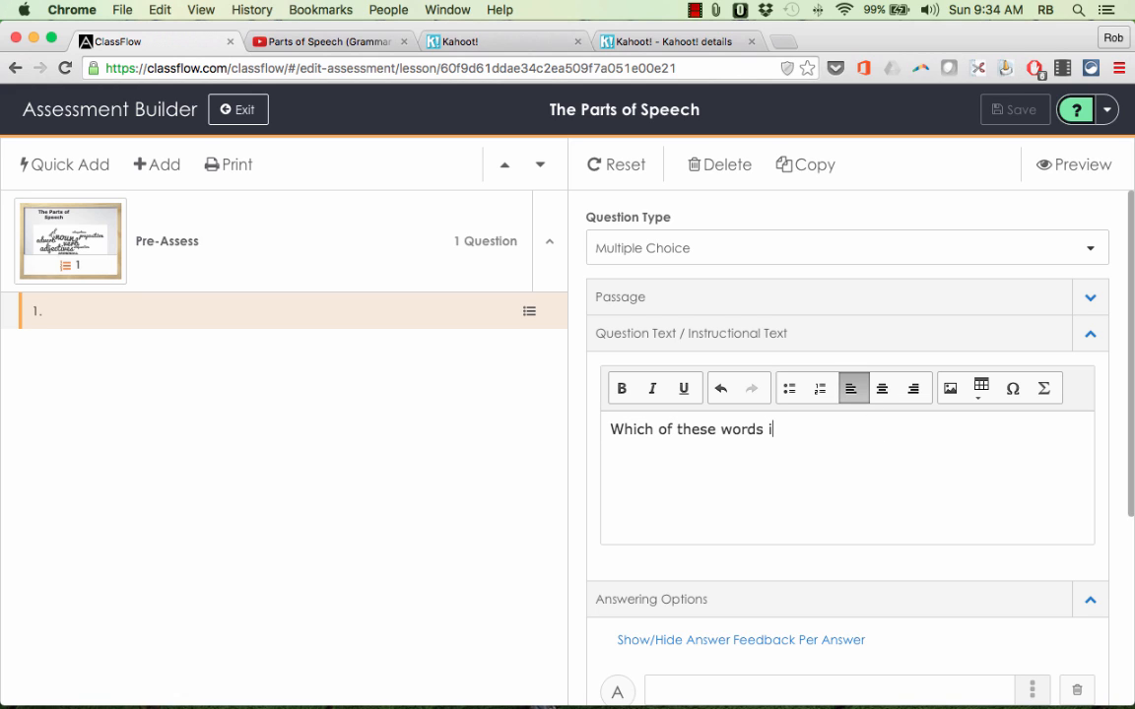
{"action": "type", "text": "s a Verb?"}
- Fill in four answer options, "horse", "create", "dog" and "yellow", and mark "create" as the correct answer
{"action": "scroll", "coordinate": [917, 508], "scroll_direction": "down", "scroll_amount": 5}
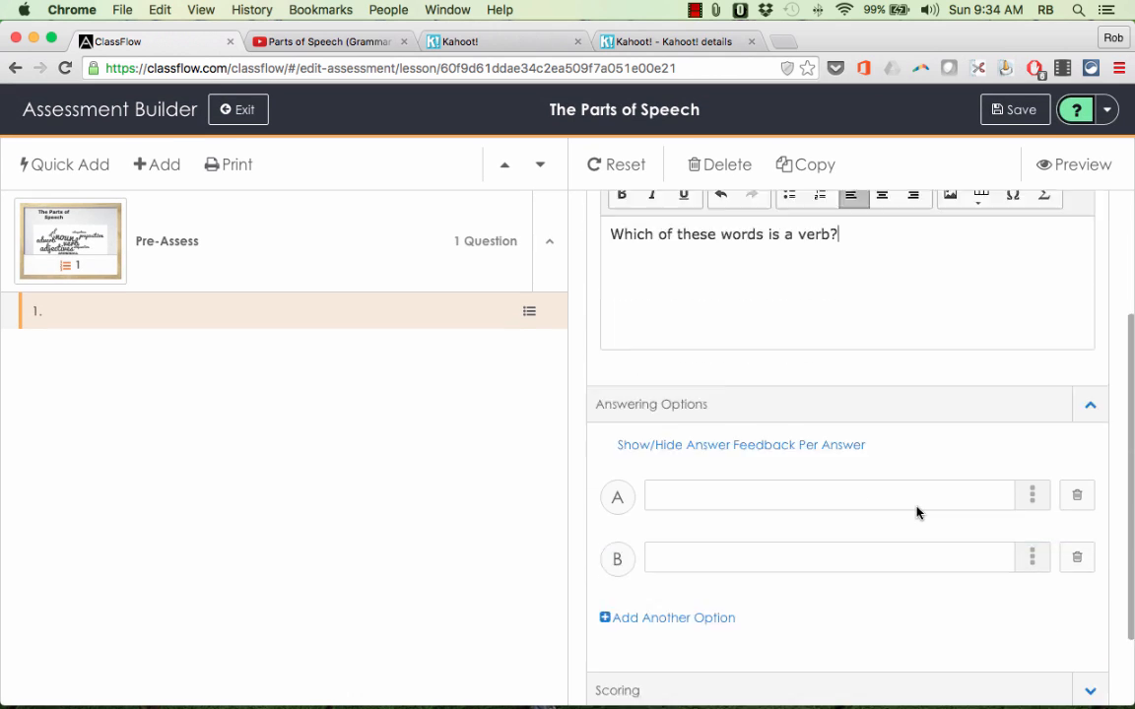
{"action": "left_click", "coordinate": [727, 394]}
{"action": "type", "text": "horse"}
{"action": "left_click", "coordinate": [705, 502]}
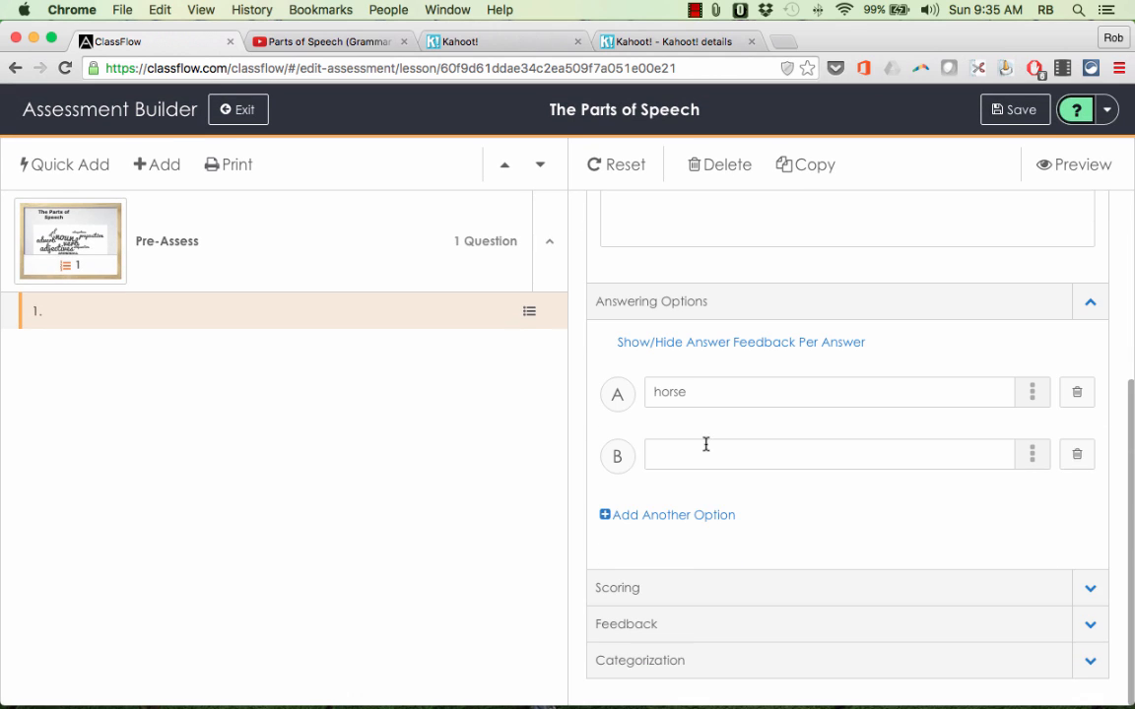
{"action": "type", "text": "create"}
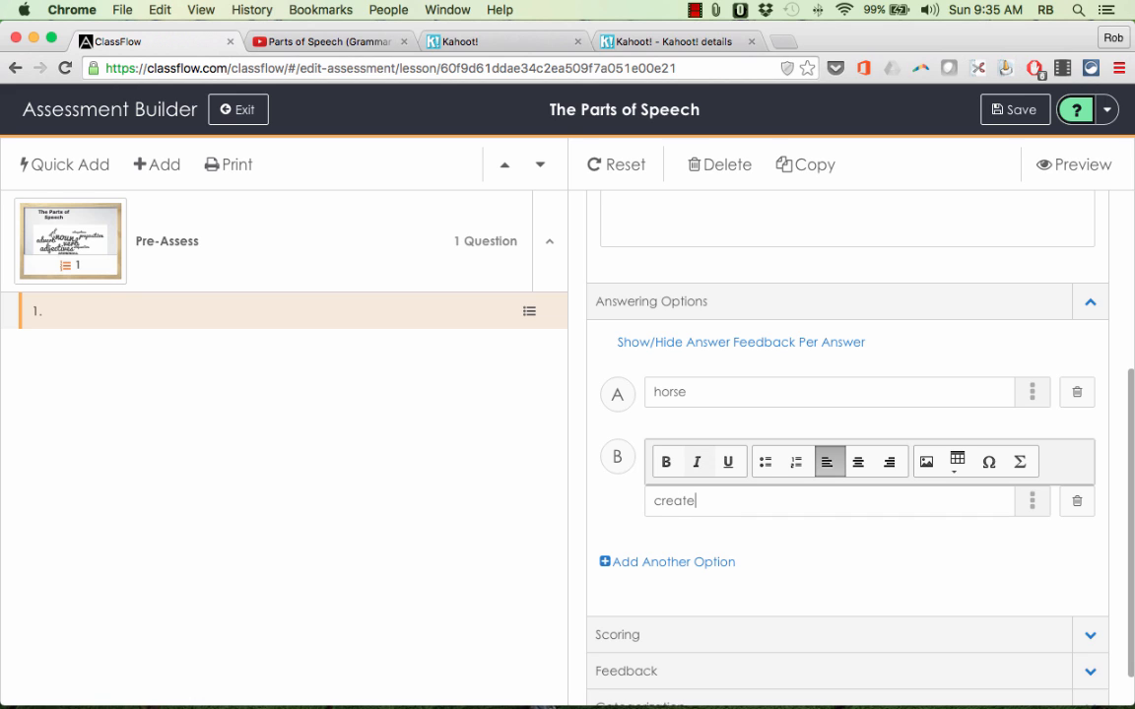
{"action": "left_click", "coordinate": [687, 564]}
{"action": "type", "text": "dog"}
{"action": "left_click", "coordinate": [705, 624]}
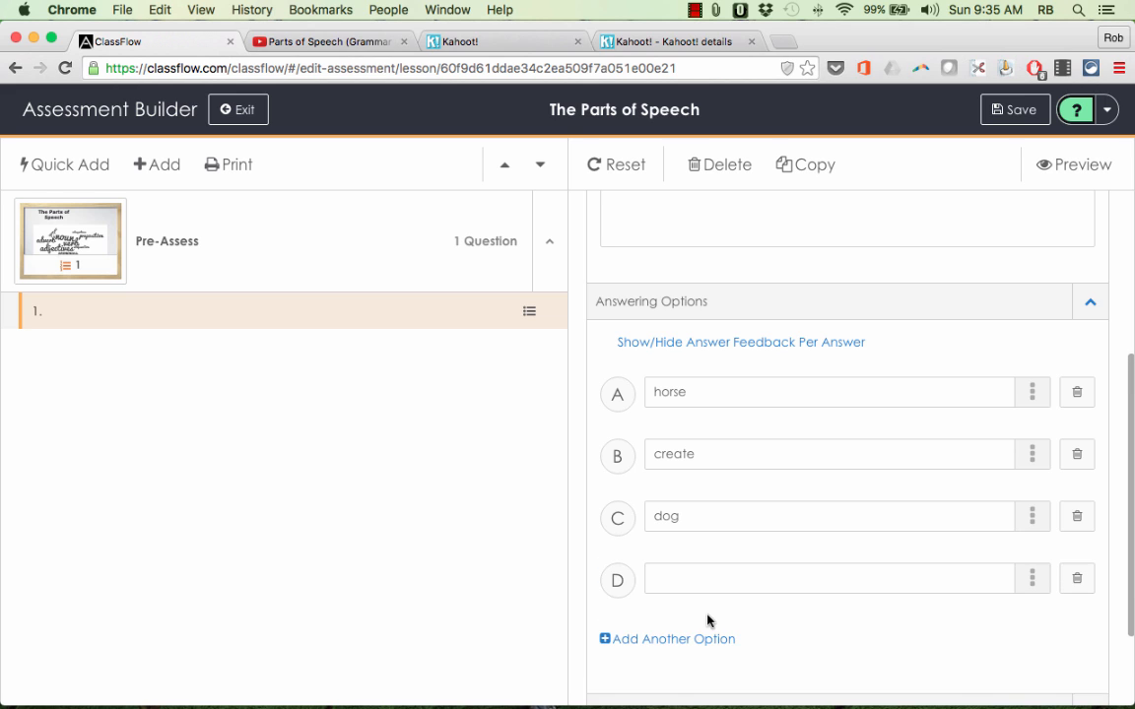
{"action": "left_click", "coordinate": [695, 579]}
{"action": "type", "text": "yellow"}
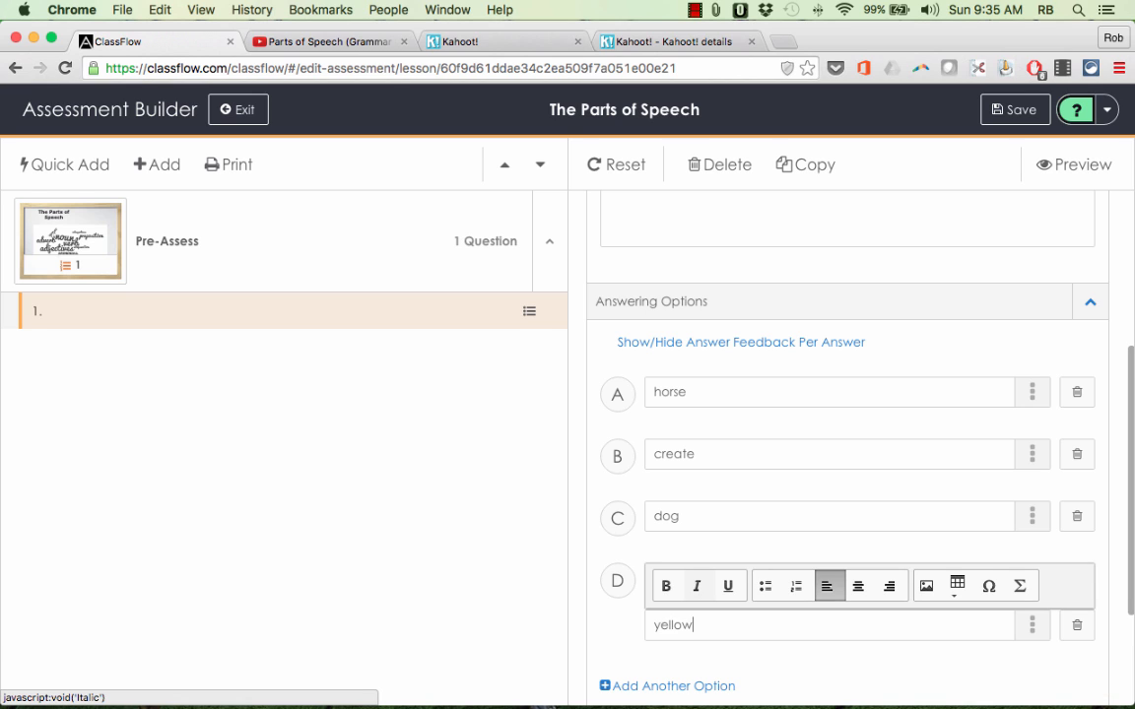
{"action": "left_click", "coordinate": [765, 664]}
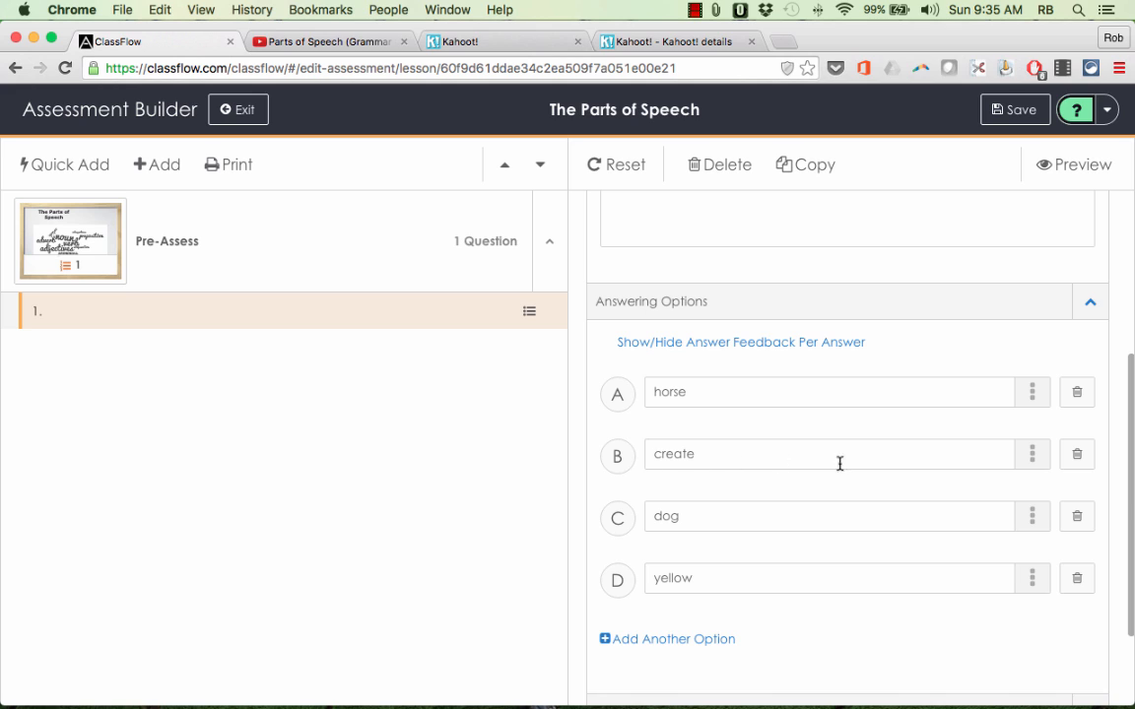
{"action": "left_click", "coordinate": [620, 469]}
- Expand the verb question's Scoring, Feedback and Categorization sections and review their settings
{"action": "scroll", "coordinate": [803, 497], "scroll_direction": "down", "scroll_amount": 3}
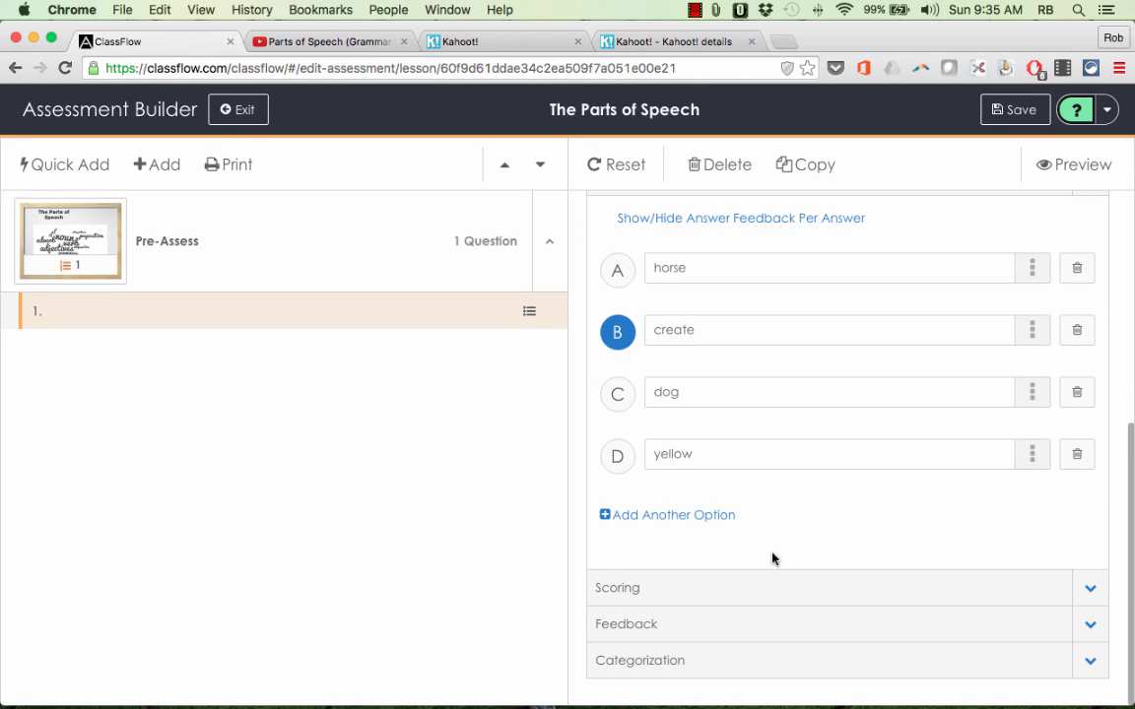
{"action": "left_click", "coordinate": [645, 586]}
{"action": "scroll", "coordinate": [815, 585], "scroll_direction": "down", "scroll_amount": 1}
{"action": "scroll", "coordinate": [814, 585], "scroll_direction": "down", "scroll_amount": 2}
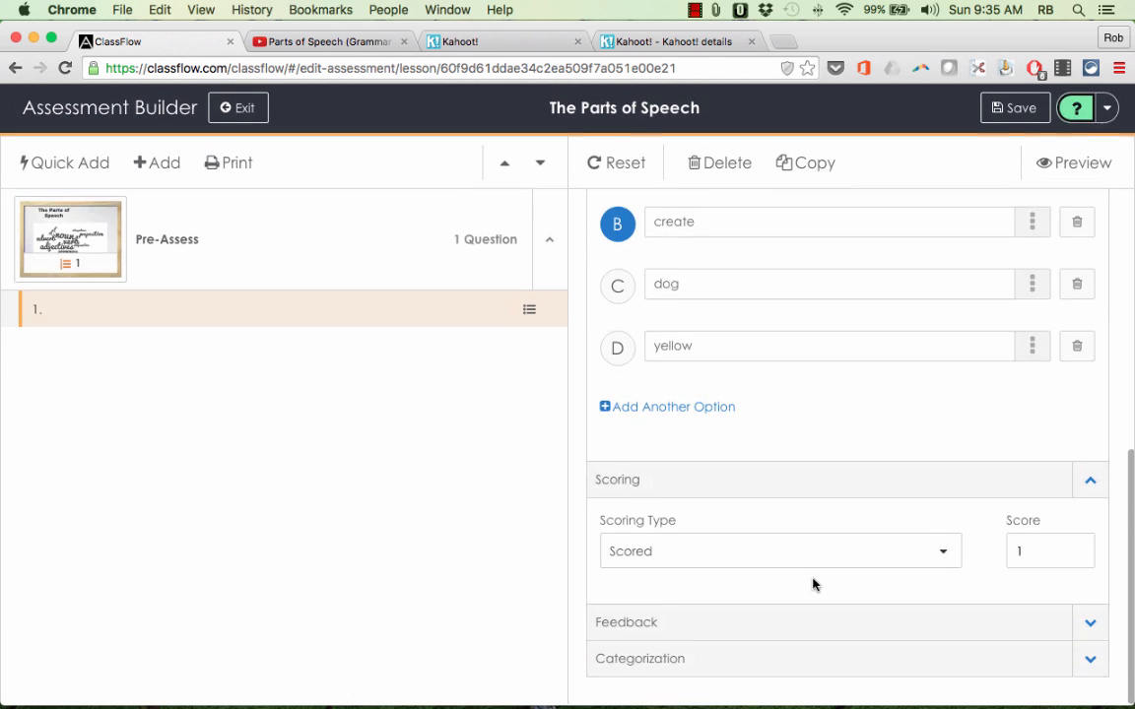
{"action": "left_click", "coordinate": [685, 629]}
{"action": "scroll", "coordinate": [686, 631], "scroll_direction": "down", "scroll_amount": 2}
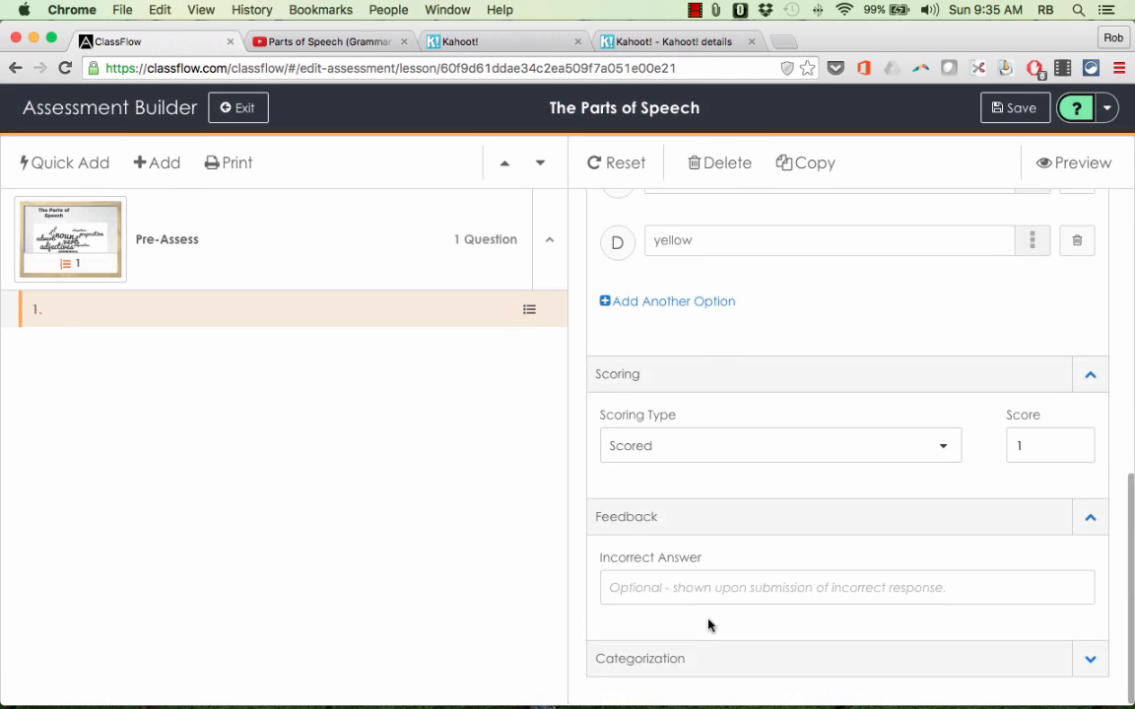
{"action": "left_click", "coordinate": [683, 668]}
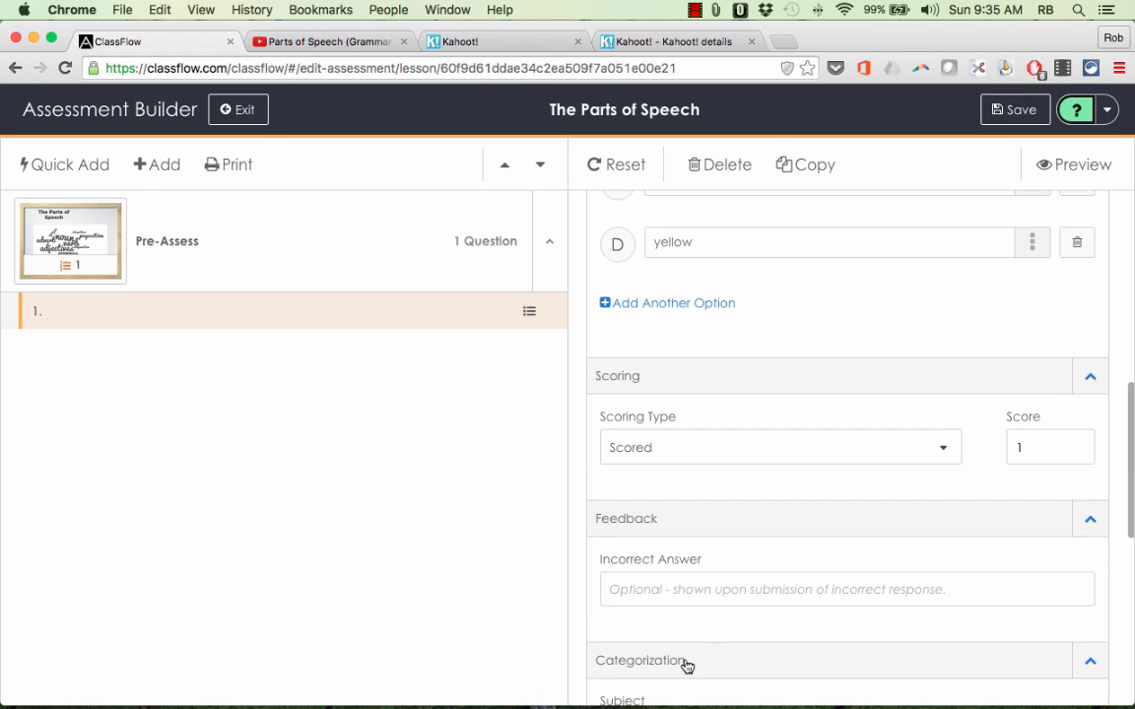
{"action": "scroll", "coordinate": [719, 647], "scroll_direction": "down", "scroll_amount": 5}
{"action": "scroll", "coordinate": [719, 646], "scroll_direction": "up", "scroll_amount": 15}
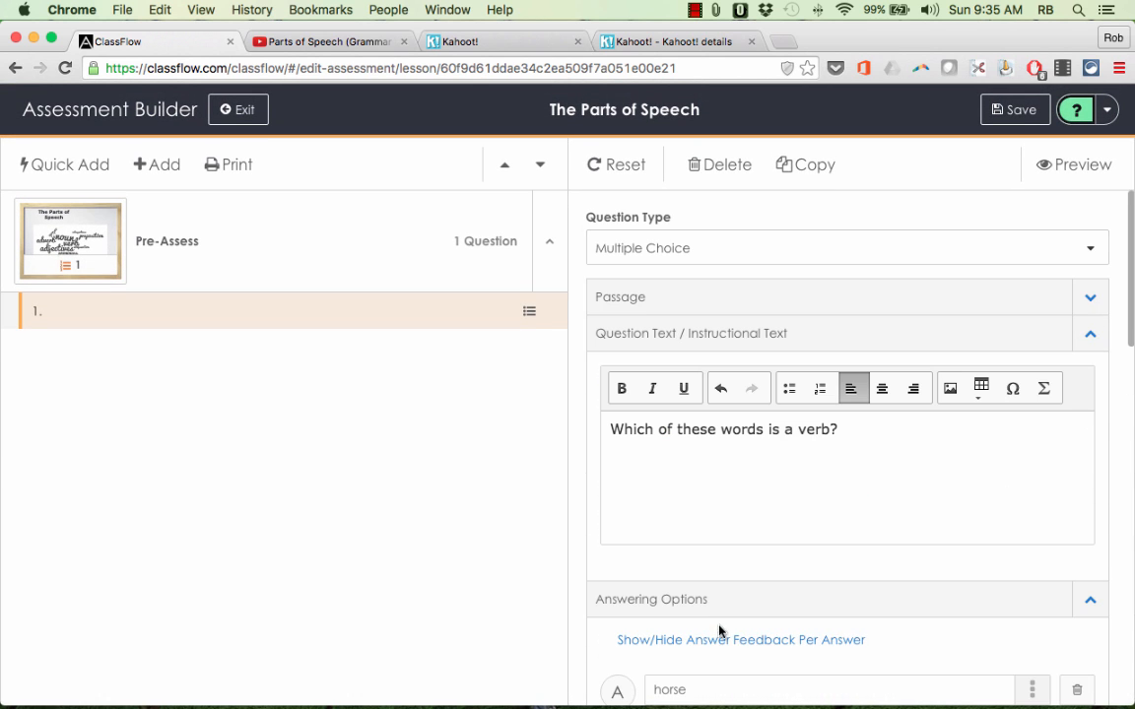
- Enter answer feedback "No, horse is a noun" for A, "Yes, that's right!" for B, "asdfasdf" for C and "df" for D, and save the question
{"action": "scroll", "coordinate": [722, 577], "scroll_direction": "down", "scroll_amount": 4}
{"action": "scroll", "coordinate": [723, 578], "scroll_direction": "down", "scroll_amount": 4}
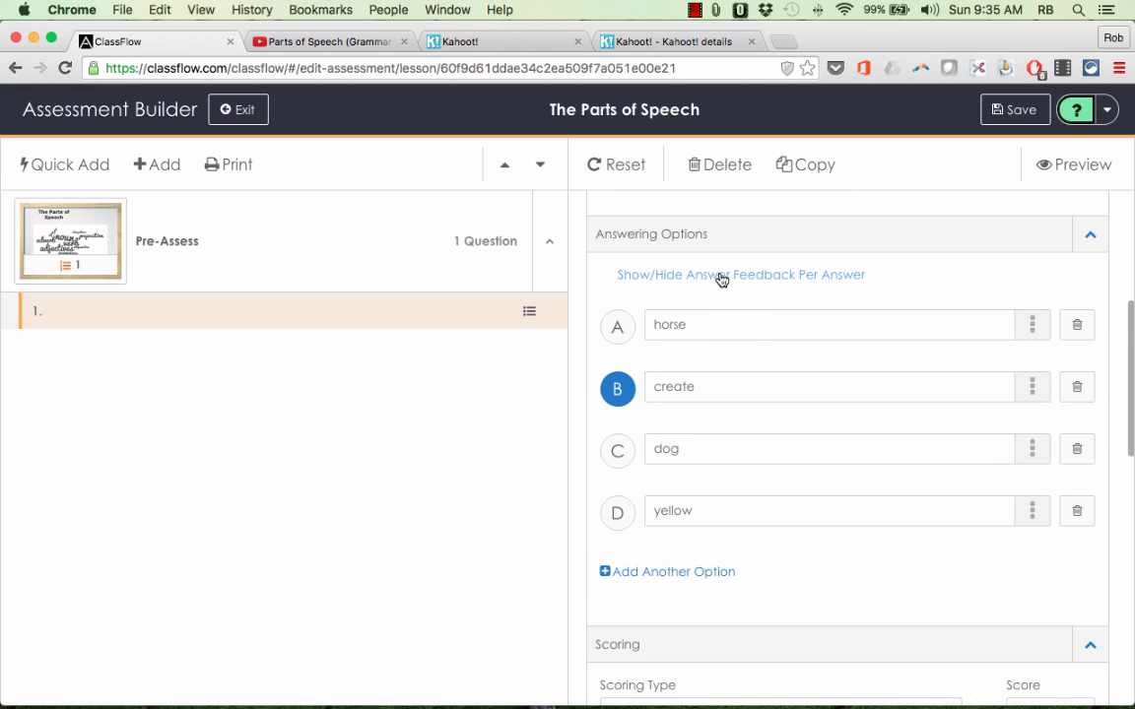
{"action": "left_click", "coordinate": [721, 277]}
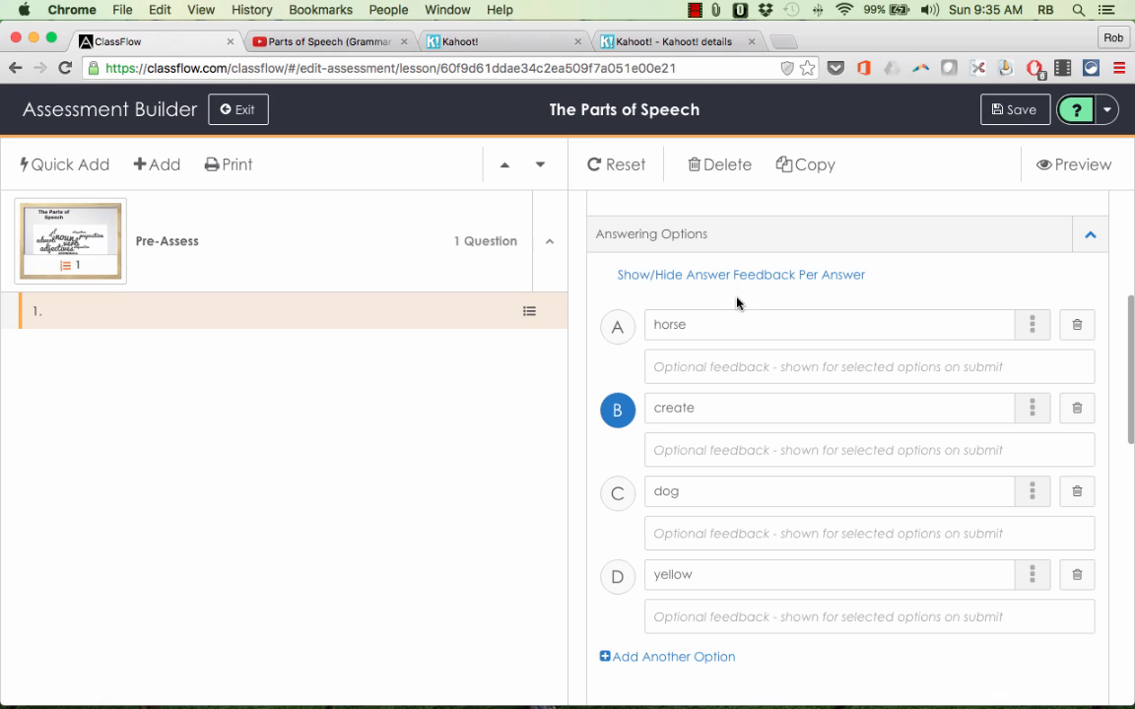
{"action": "left_click", "coordinate": [722, 366]}
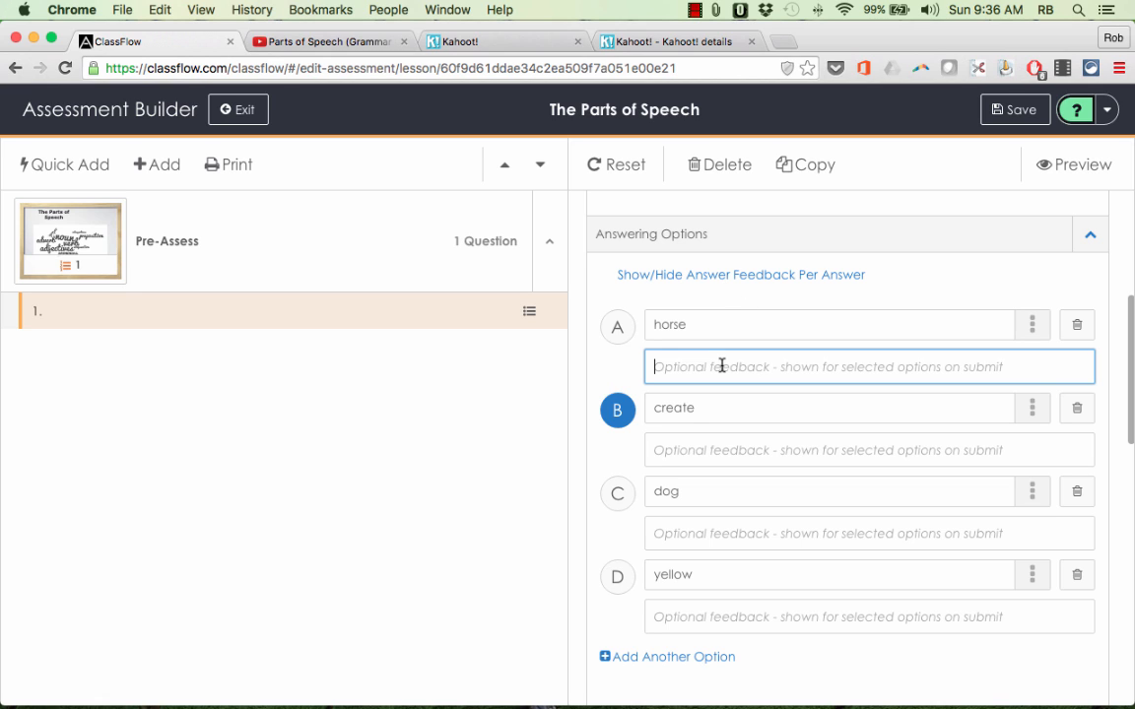
{"action": "type", "text": "No, horse is a noun"}
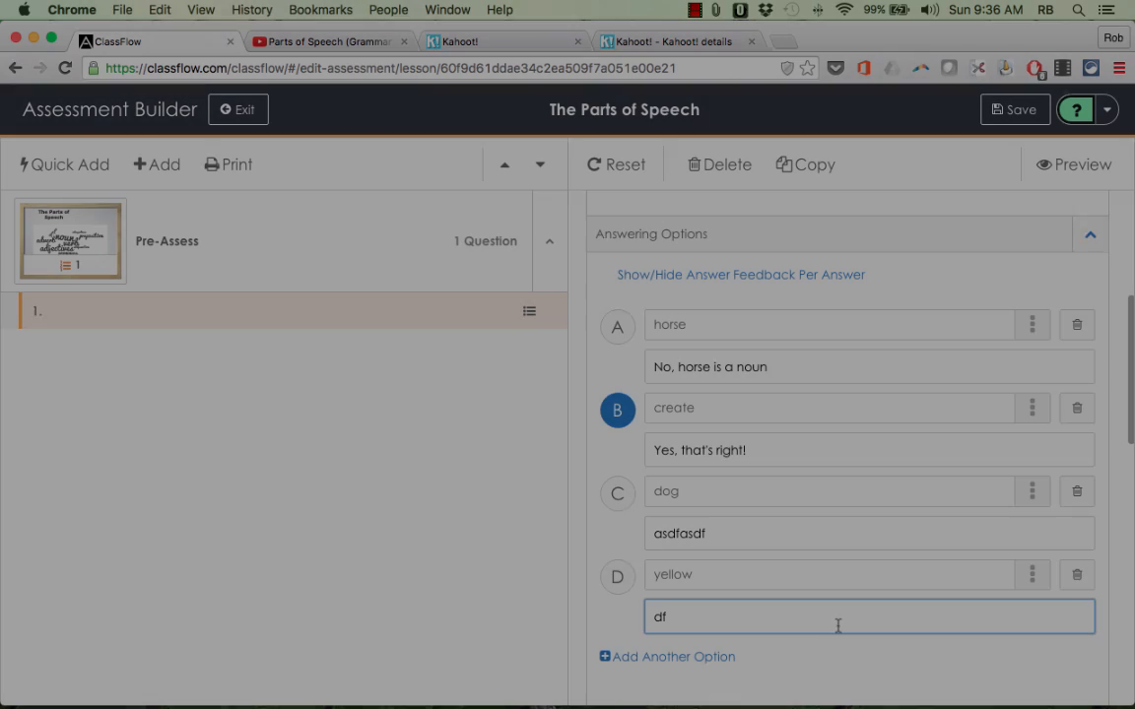
{"action": "scroll", "coordinate": [846, 613], "scroll_direction": "down", "scroll_amount": 3}
{"action": "scroll", "coordinate": [846, 608], "scroll_direction": "up", "scroll_amount": 6}
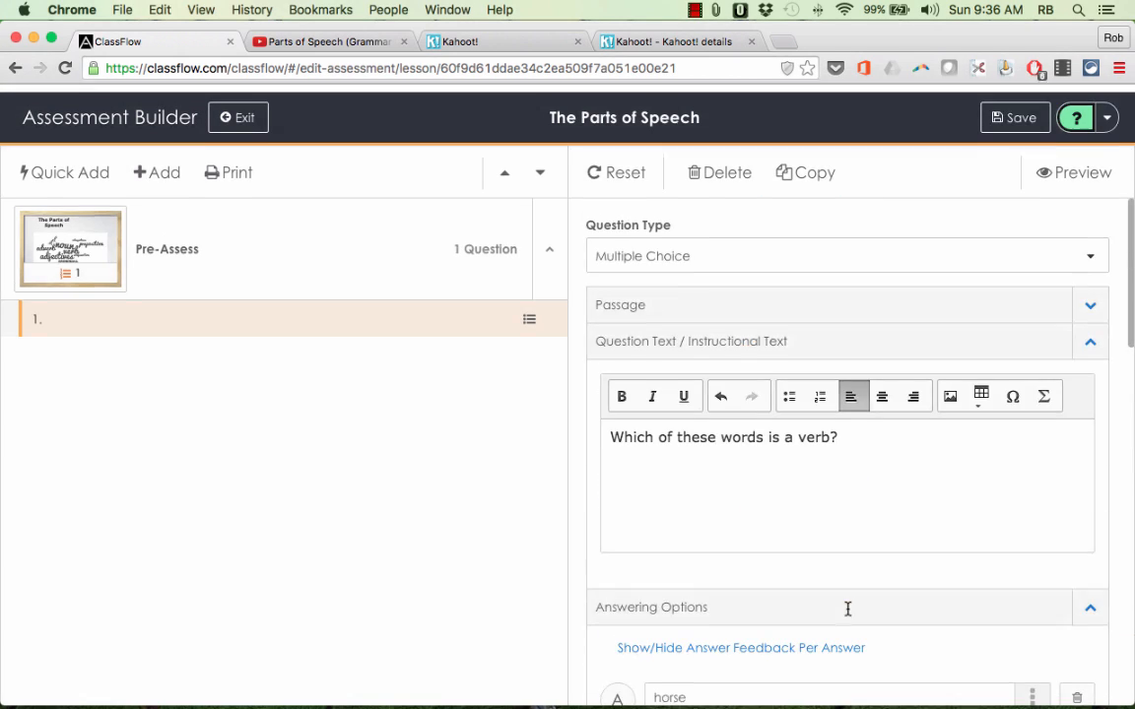
{"action": "left_click", "coordinate": [1003, 115]}
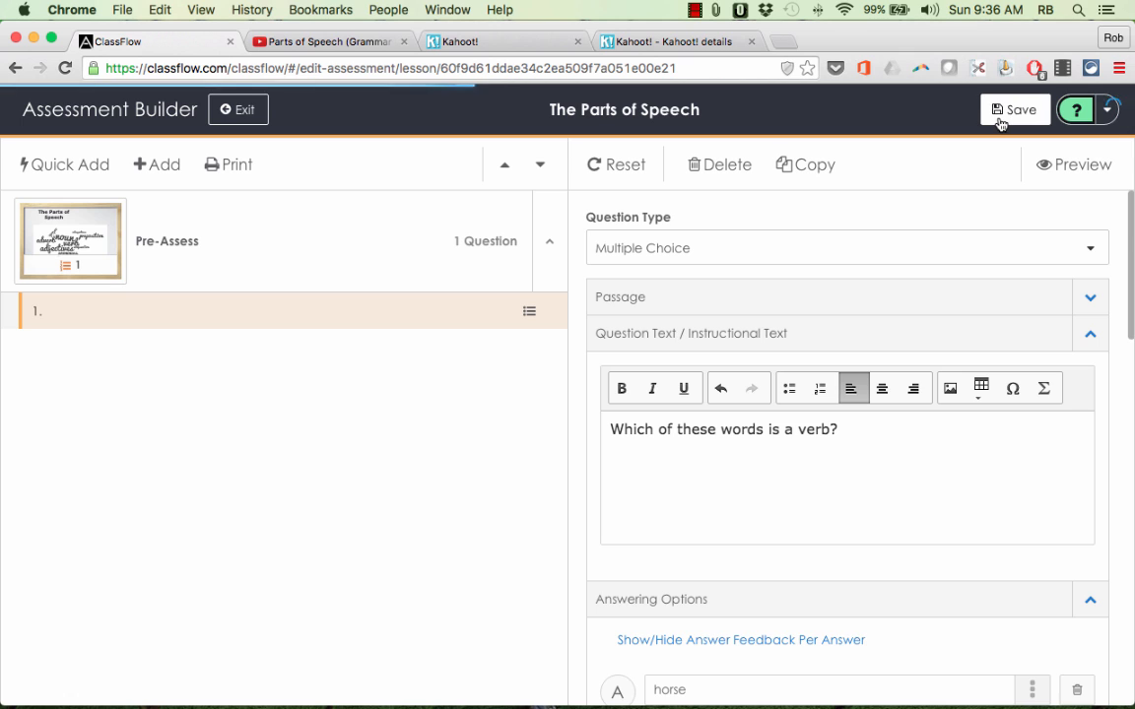
- Add a second question of type True/False with the text "Is the word "dog" a noun?"
{"action": "left_click", "coordinate": [136, 165]}
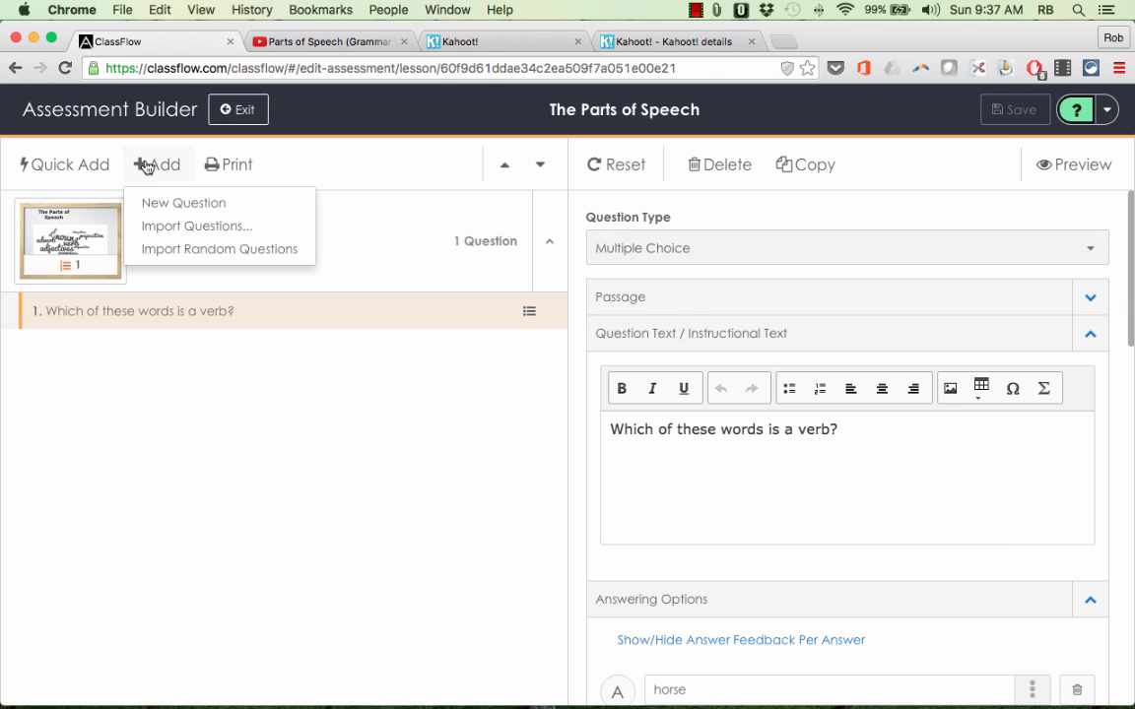
{"action": "left_click", "coordinate": [161, 204]}
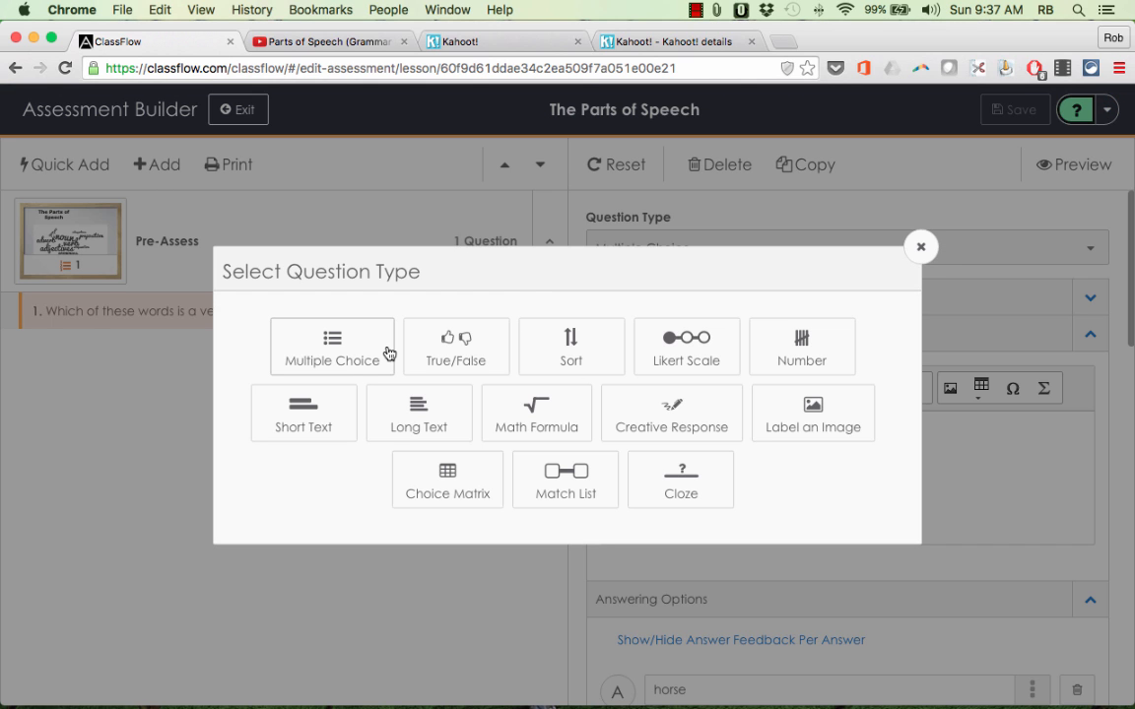
{"action": "left_click", "coordinate": [454, 353]}
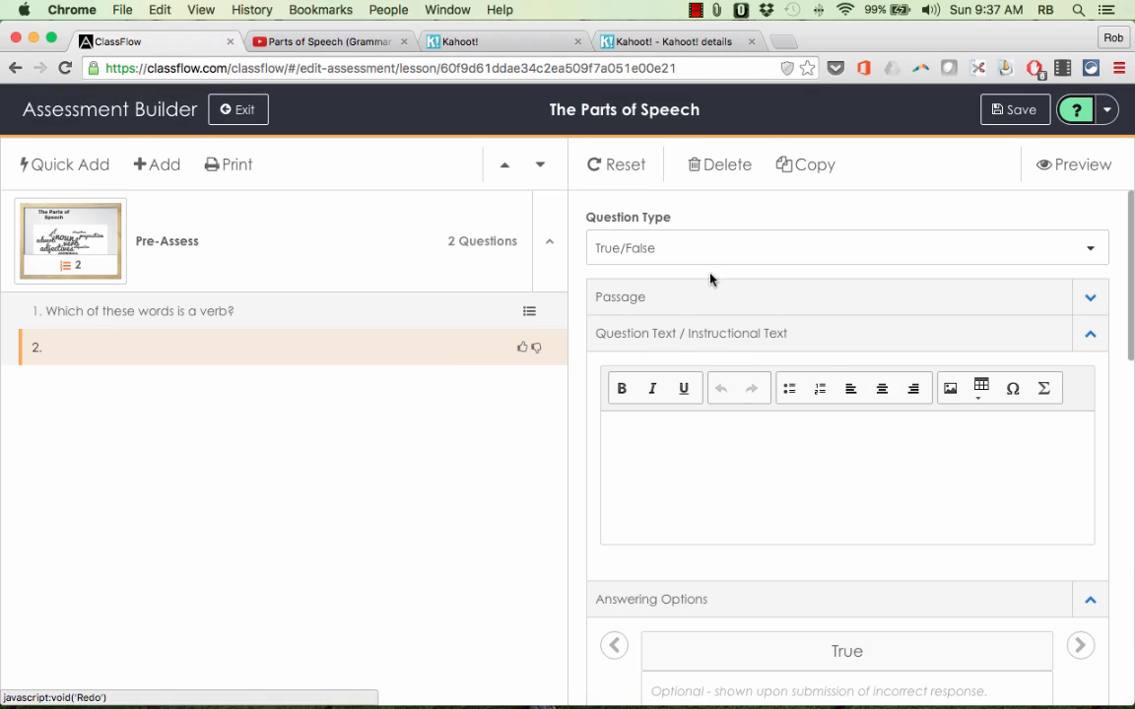
{"action": "left_click", "coordinate": [733, 440]}
{"action": "type", "text": "Is t"}
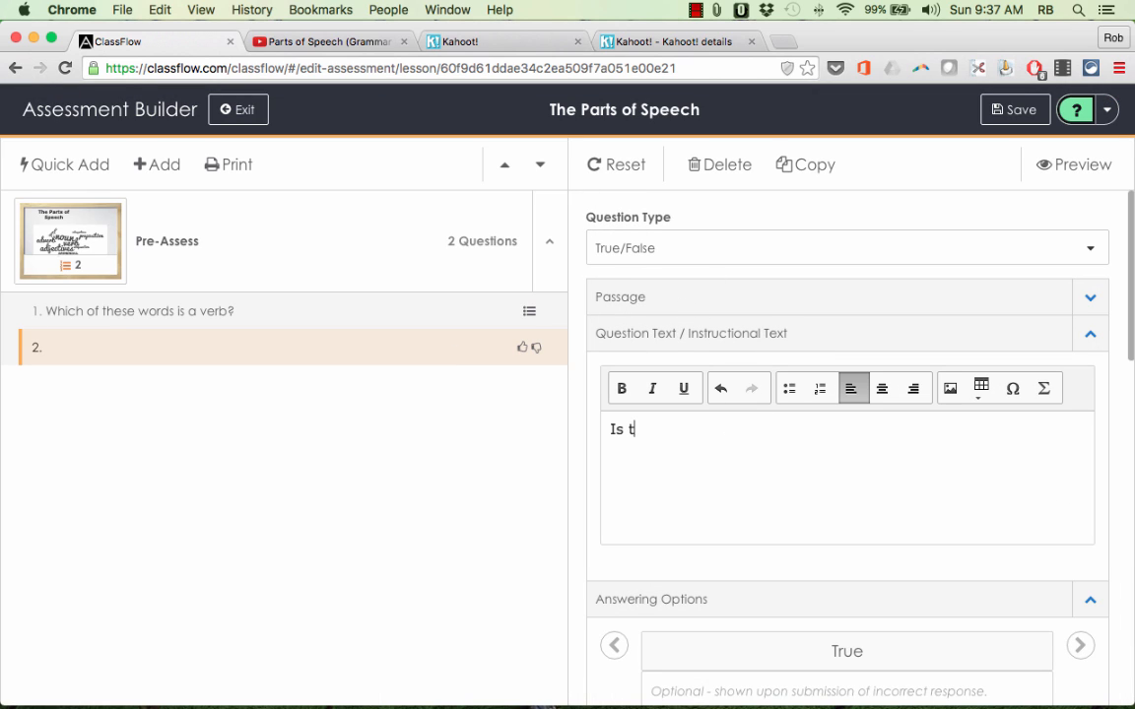
{"action": "type", "text": "he word \"dog\" a noun?"}
- Mark True as the correct answer to the "dog" question and save the assessment
{"action": "scroll", "coordinate": [757, 471], "scroll_direction": "down", "scroll_amount": 5}
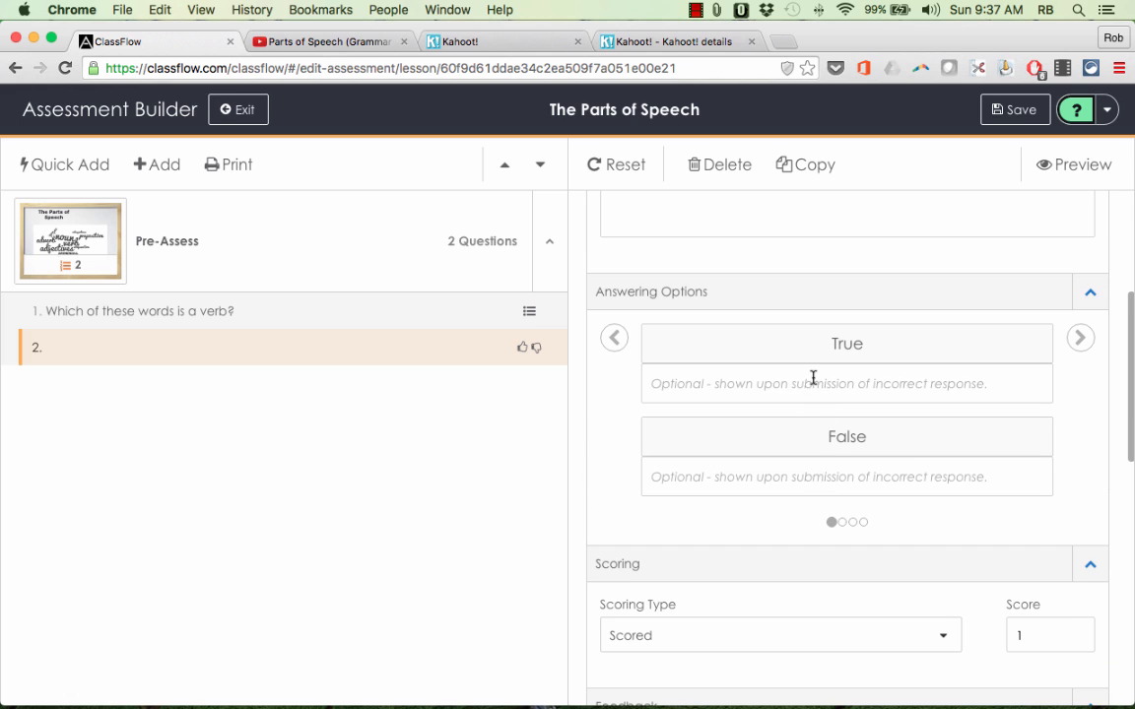
{"action": "left_click", "coordinate": [833, 345]}
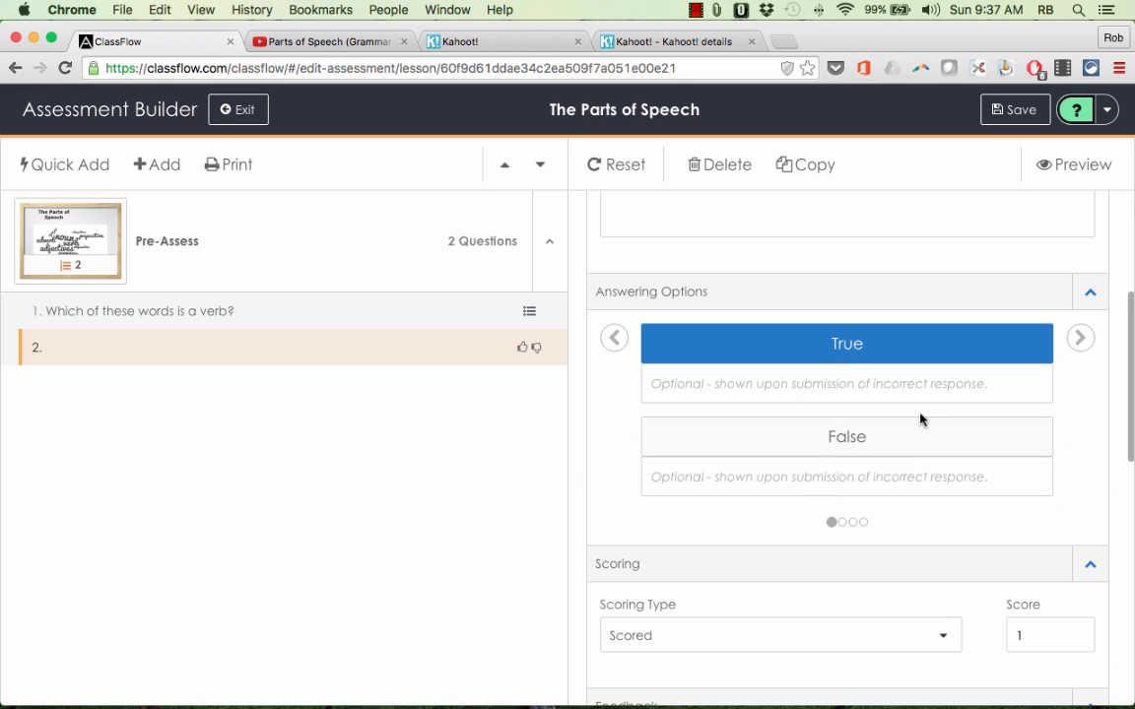
{"action": "scroll", "coordinate": [894, 447], "scroll_direction": "down", "scroll_amount": 10}
{"action": "scroll", "coordinate": [890, 449], "scroll_direction": "up", "scroll_amount": 8}
{"action": "scroll", "coordinate": [890, 448], "scroll_direction": "up", "scroll_amount": 5}
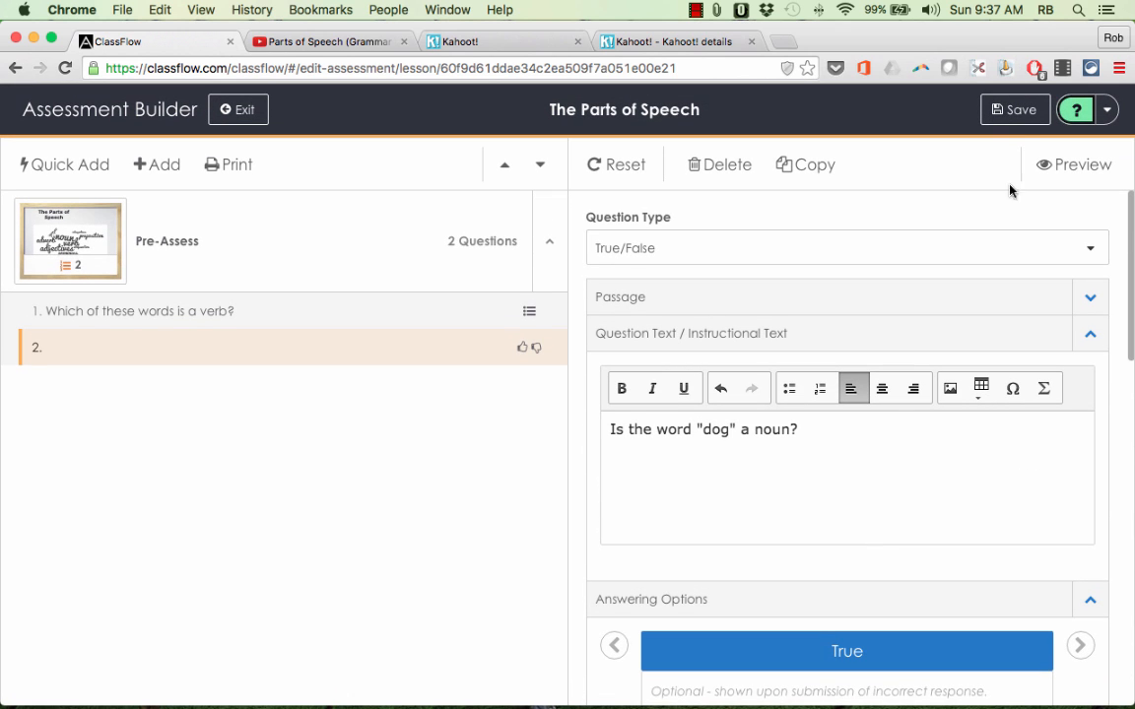
{"action": "left_click", "coordinate": [1002, 114]}
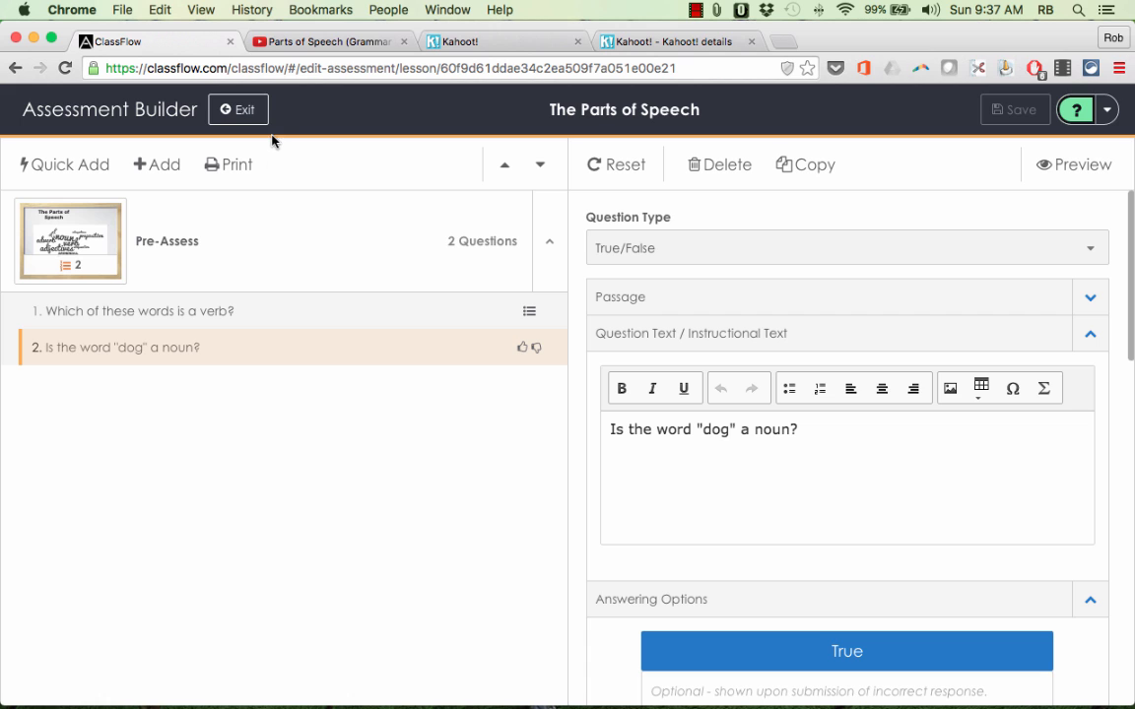
- Exit the assessment builder, show the student cards beside the teacher cards, and add a blank second teacher card
{"action": "left_click", "coordinate": [242, 112]}
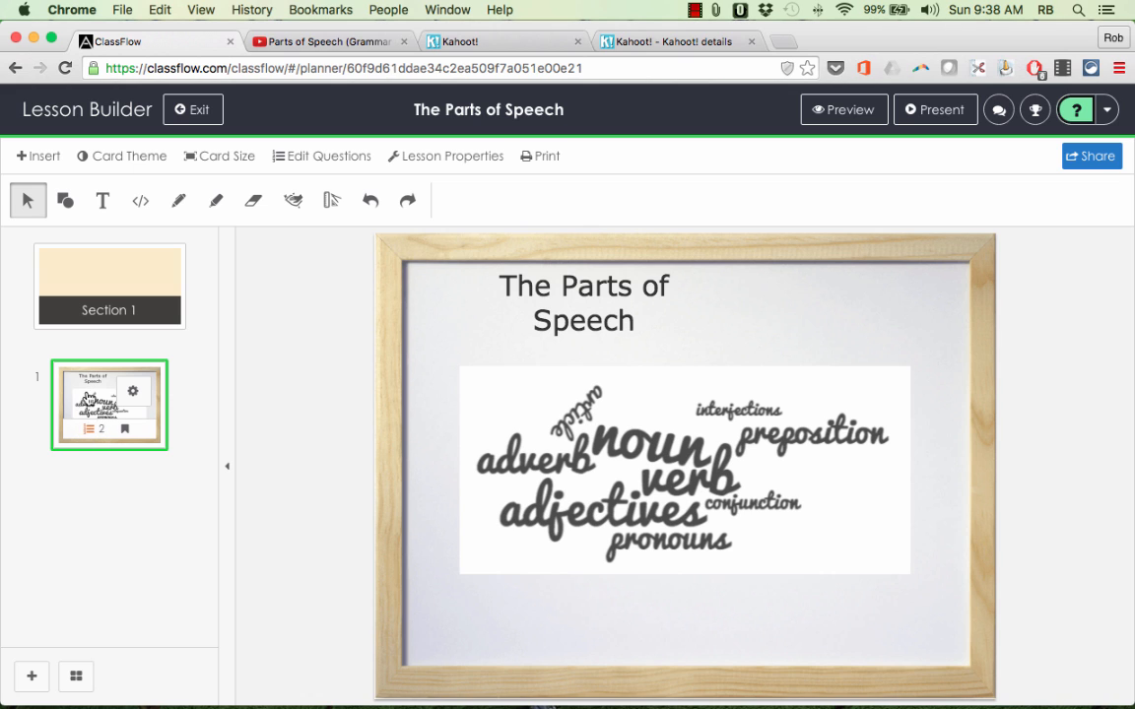
{"action": "left_click", "coordinate": [76, 676]}
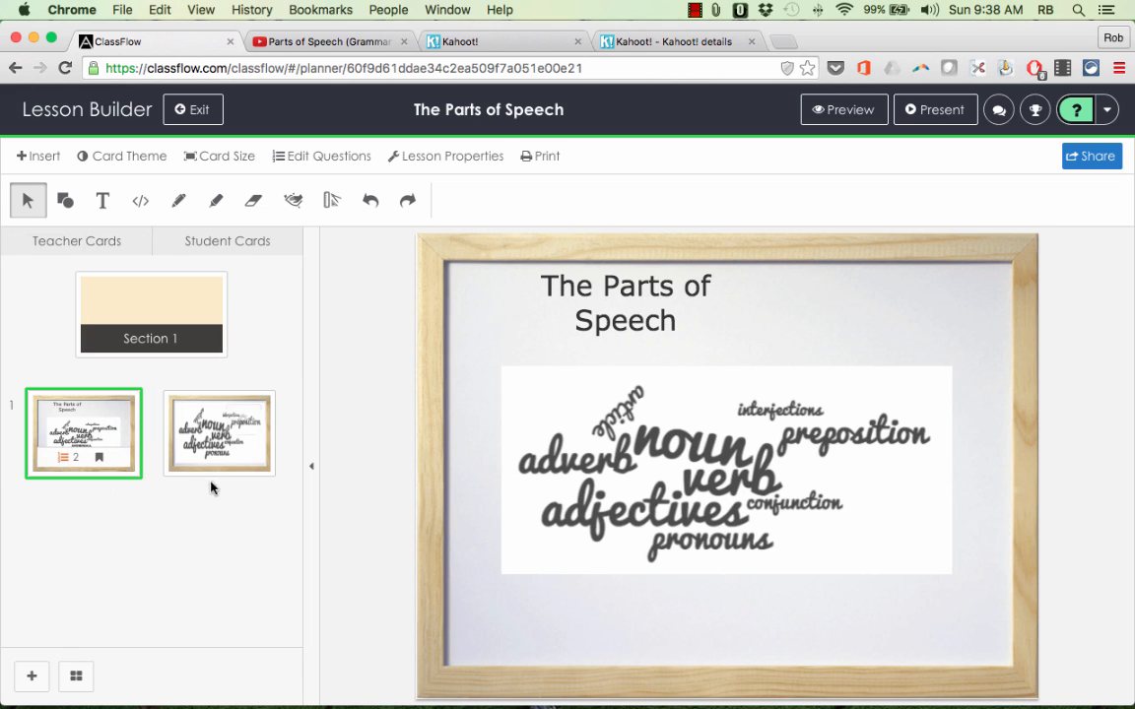
{"action": "mouse_move", "coordinate": [194, 470]}
{"action": "left_click", "coordinate": [32, 677]}
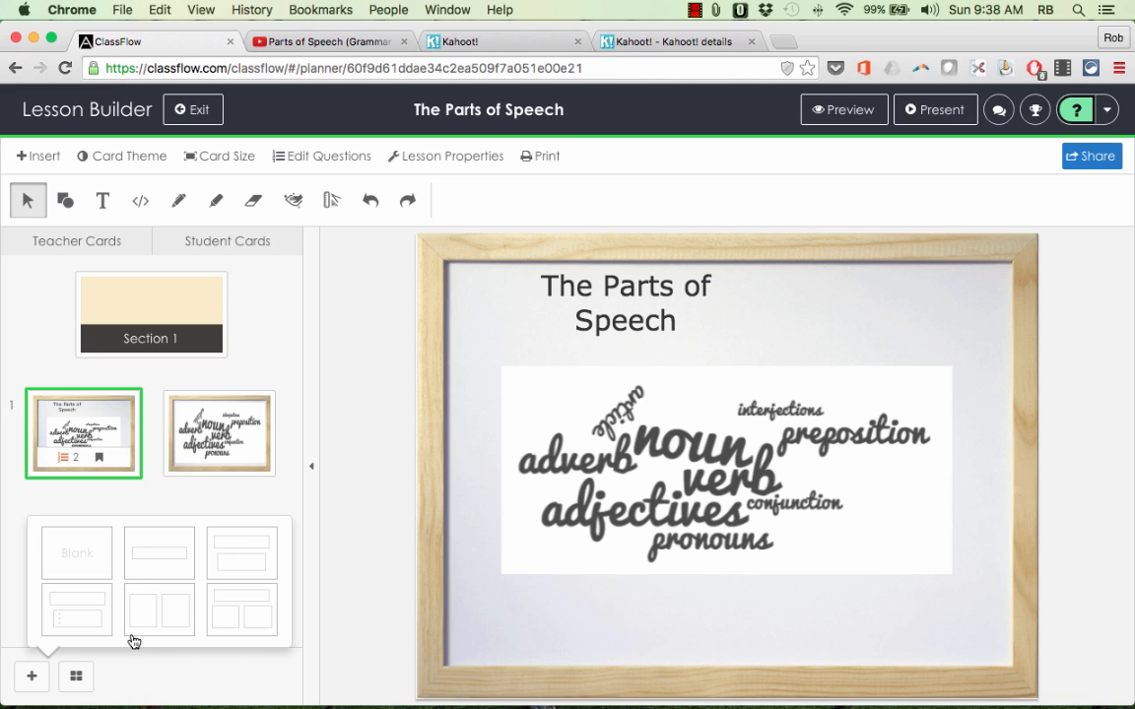
{"action": "left_click", "coordinate": [77, 546]}
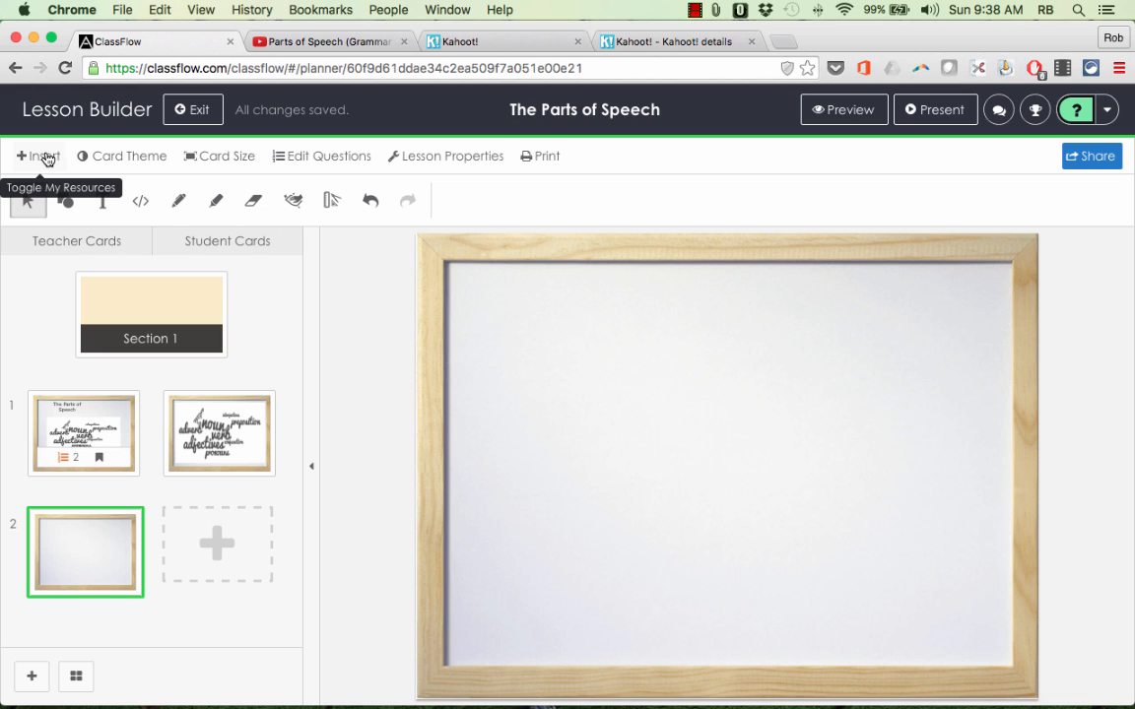
- Search YouTube Videos in the insert resources for "parts of speech" and look through the results
{"action": "left_click", "coordinate": [46, 159]}
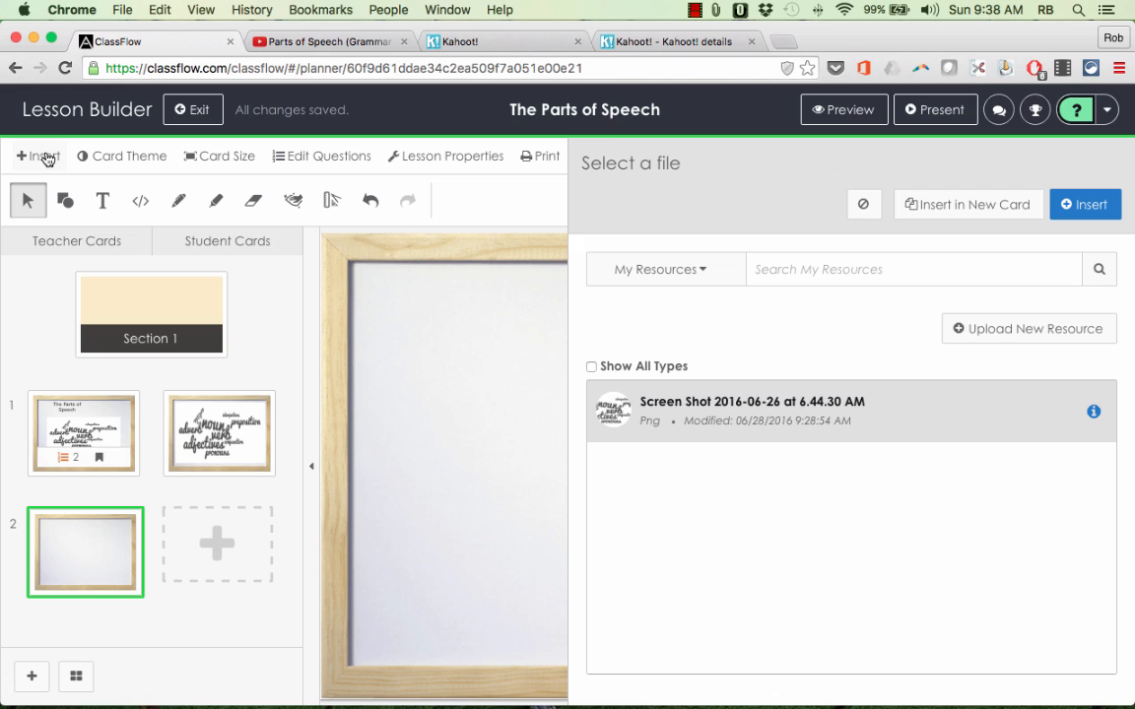
{"action": "left_click", "coordinate": [697, 269]}
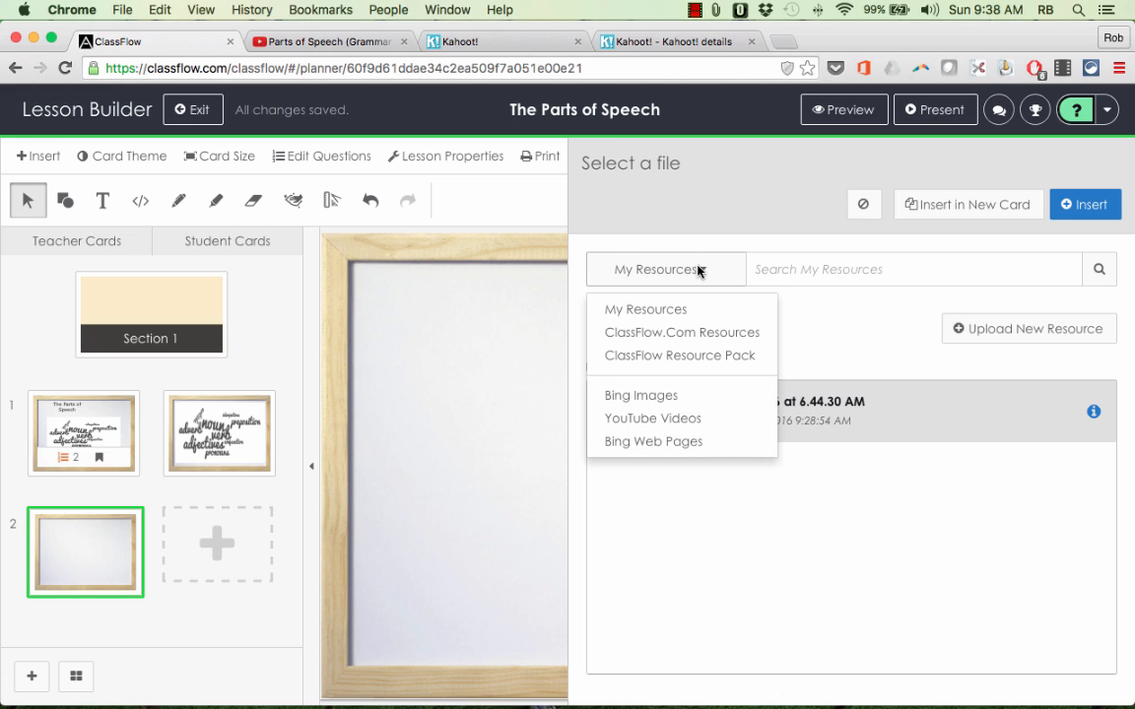
{"action": "left_click", "coordinate": [695, 419]}
{"action": "left_click", "coordinate": [832, 266]}
{"action": "type", "text": "parts of sp"}
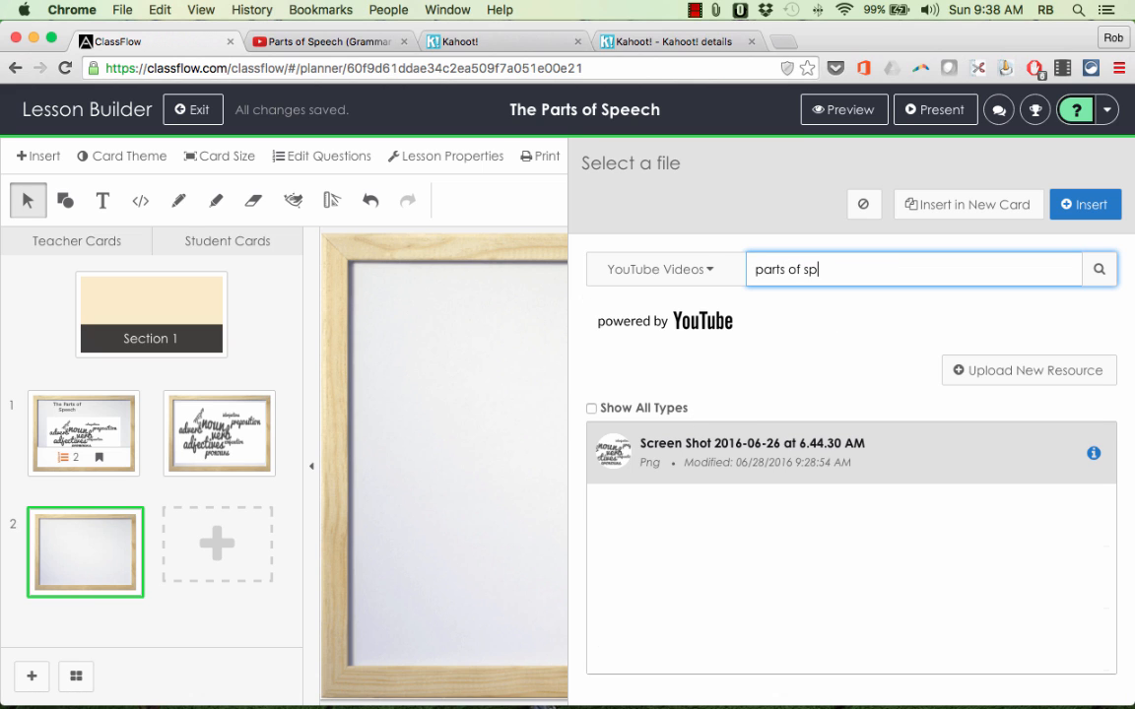
{"action": "type", "text": "eech"}
{"action": "key", "text": "Return"}
{"action": "scroll", "coordinate": [741, 522], "scroll_direction": "down", "scroll_amount": 3}
{"action": "scroll", "coordinate": [741, 528], "scroll_direction": "down", "scroll_amount": 10}
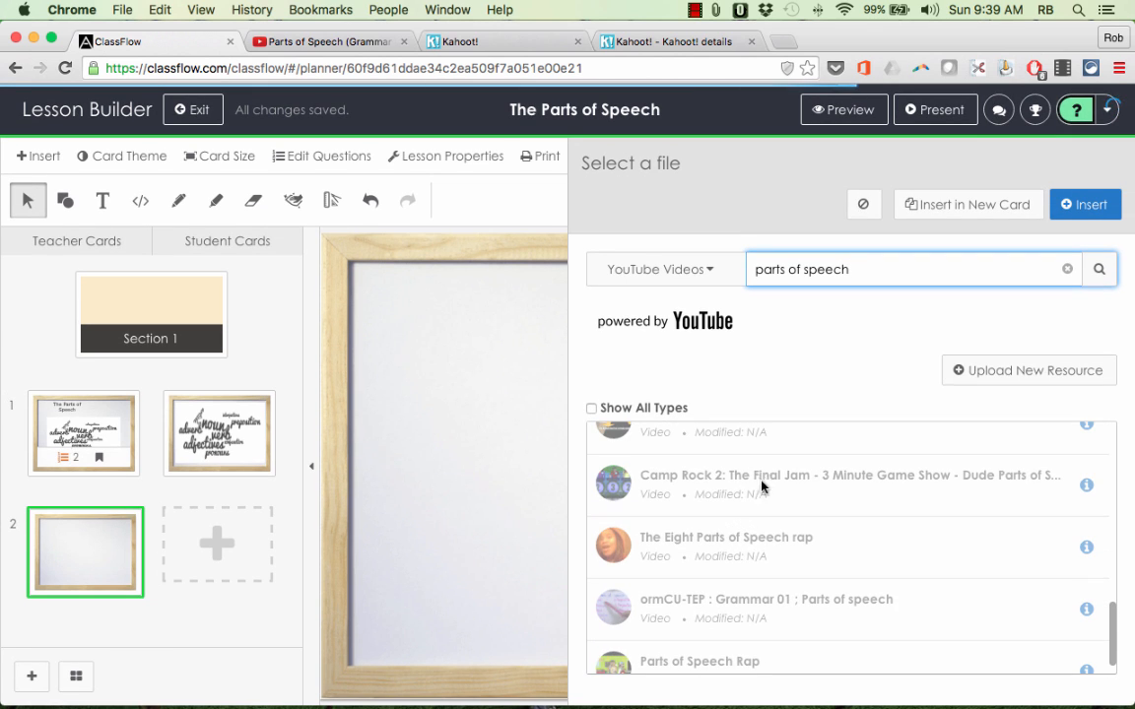
- Search YouTube Videos for the copied grammar lesson title and insert the "8 parts of speech (grammar) lecture" video on card 2
{"action": "left_click_drag", "start_coordinate": [884, 269], "coordinate": [717, 254]}
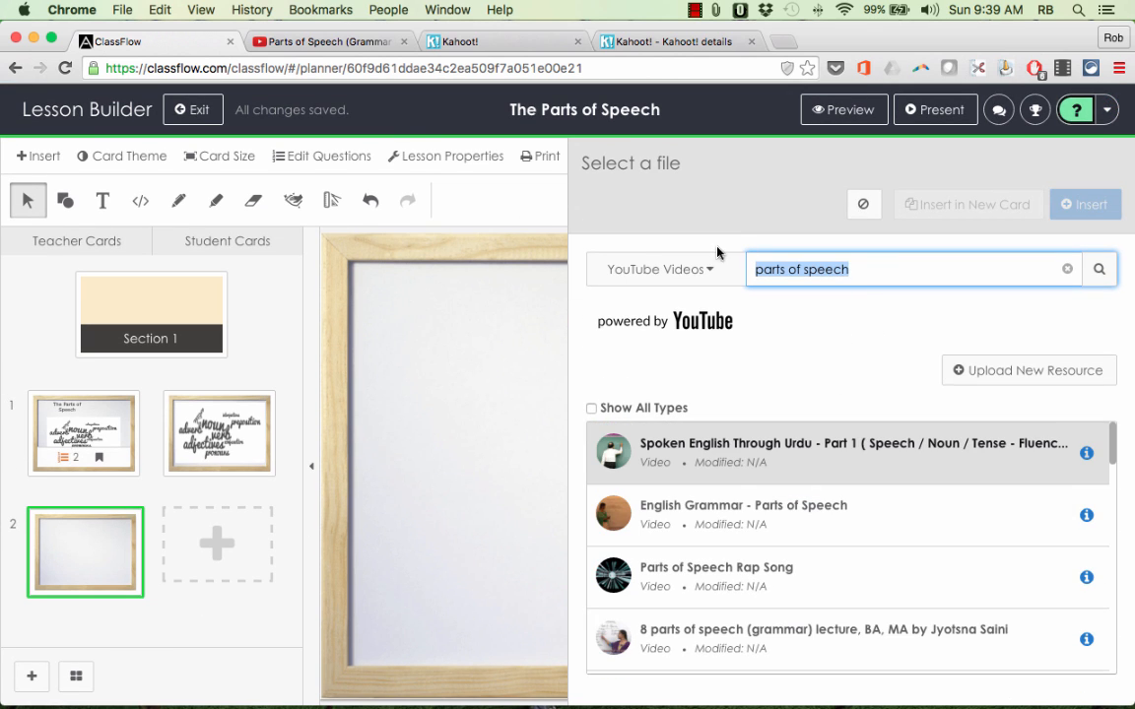
{"action": "key", "text": "super+v"}
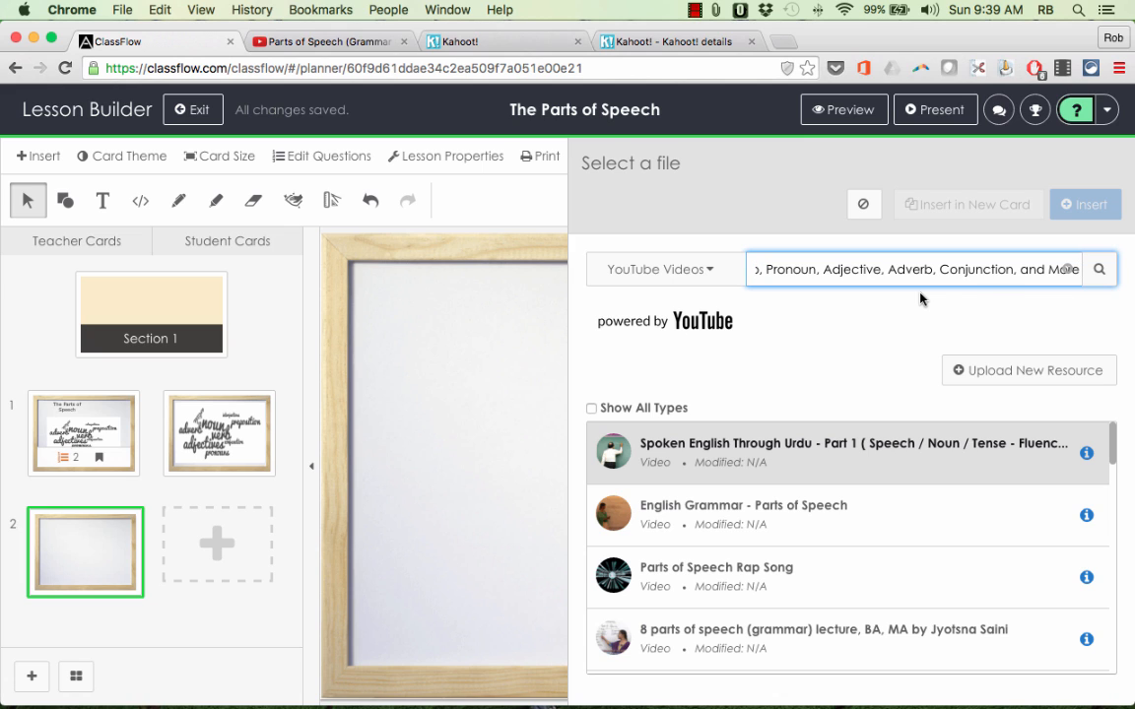
{"action": "key", "text": "Return"}
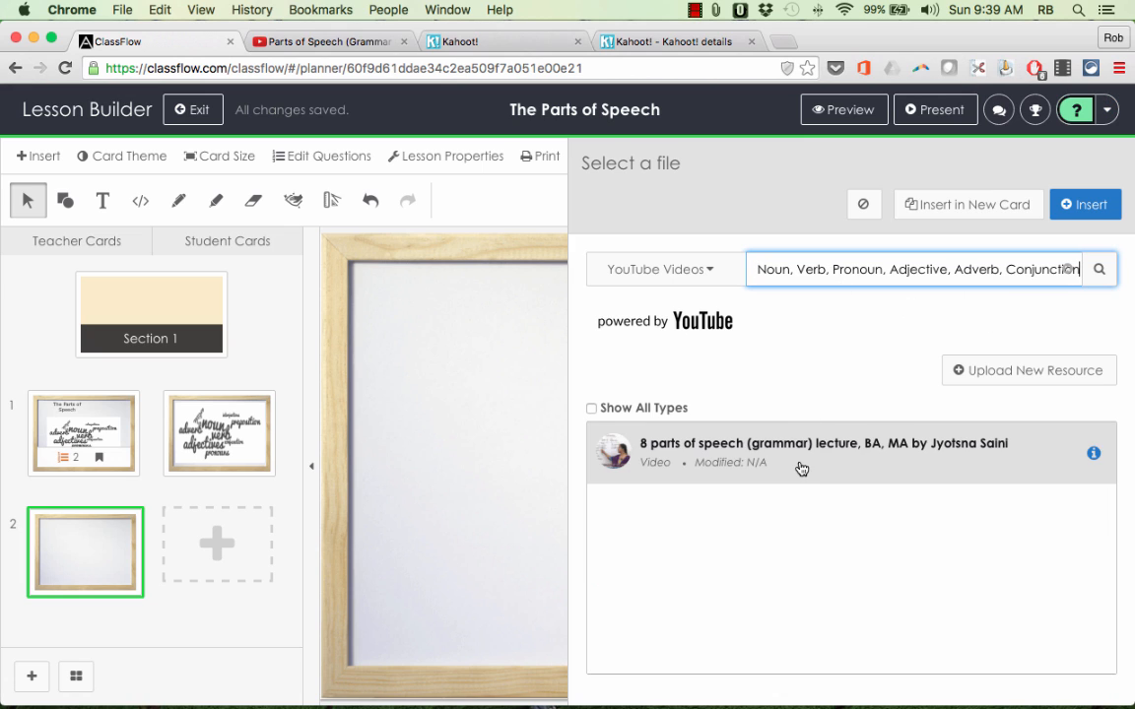
{"action": "double_click", "coordinate": [704, 457]}
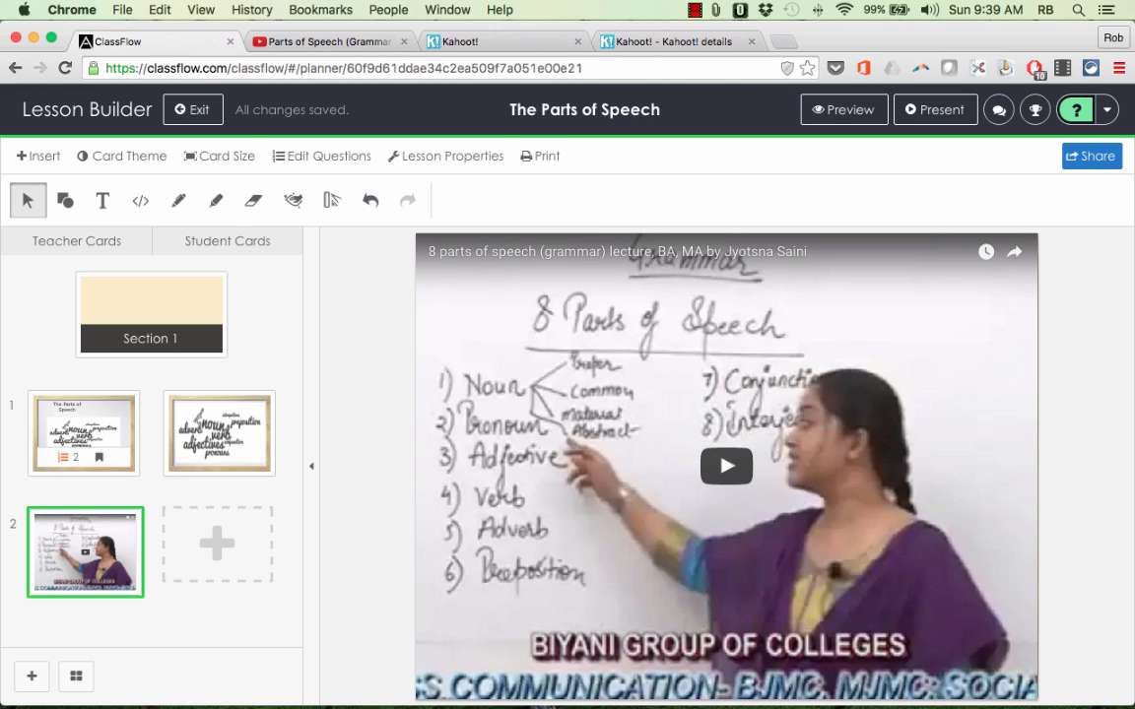
- Delete the lecture video from teacher card 2 and reopen the insert resources
{"action": "left_click", "coordinate": [591, 383]}
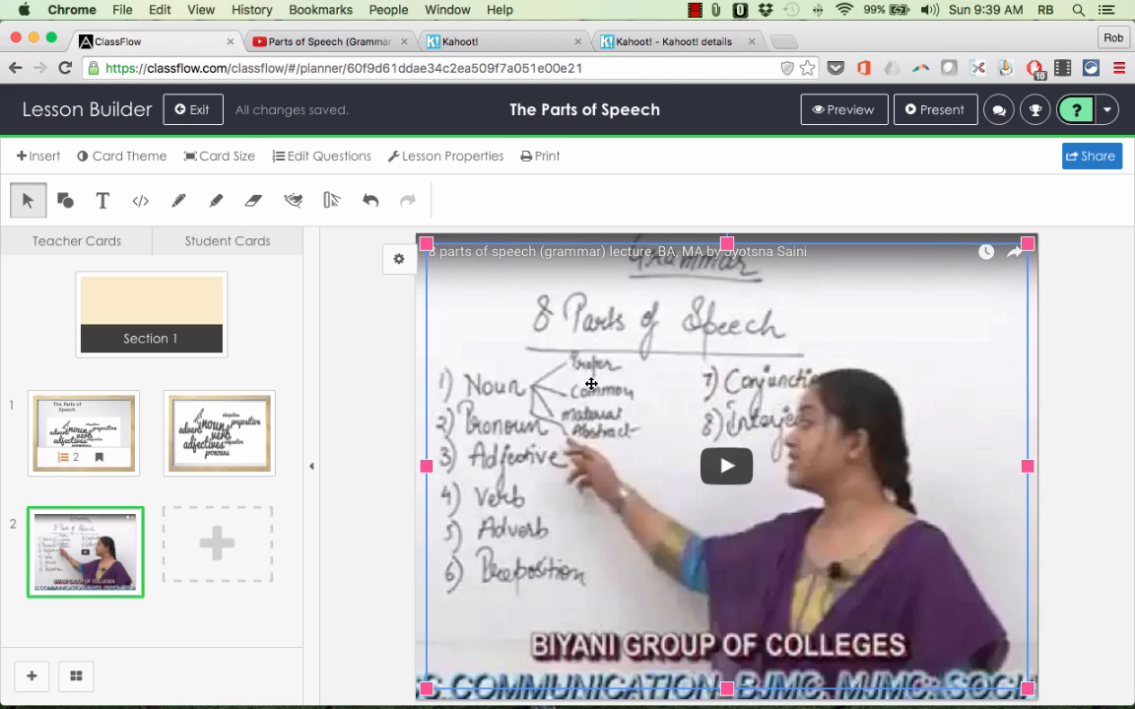
{"action": "key", "text": "Delete"}
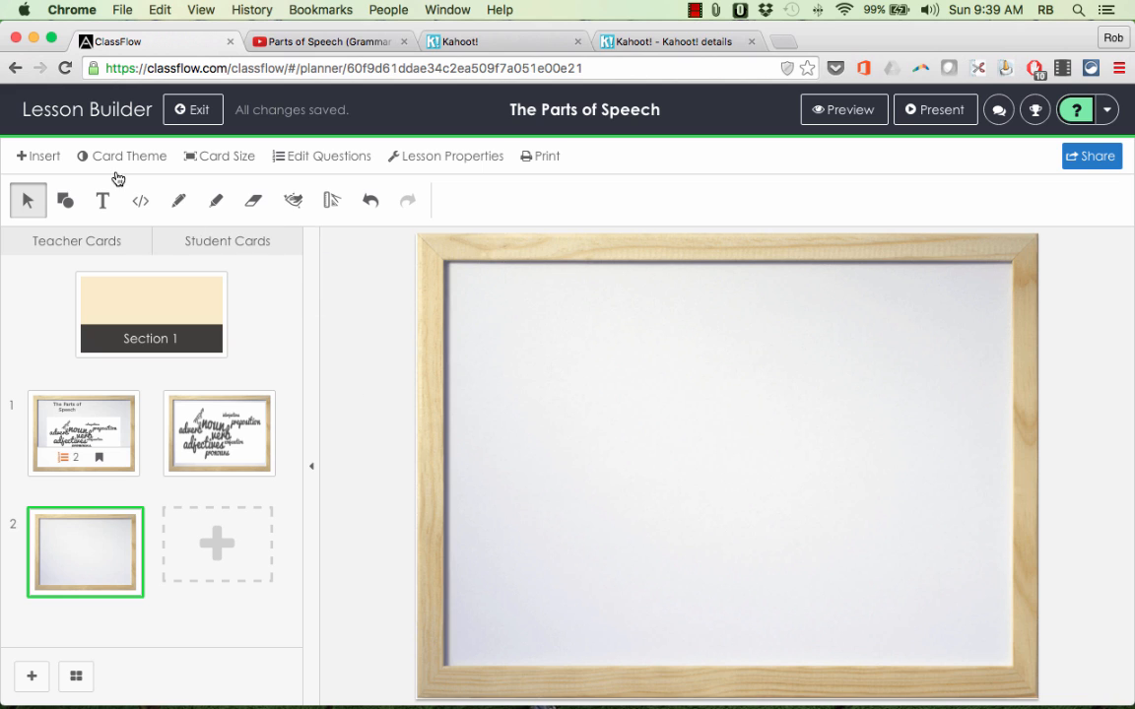
{"action": "left_click", "coordinate": [39, 156]}
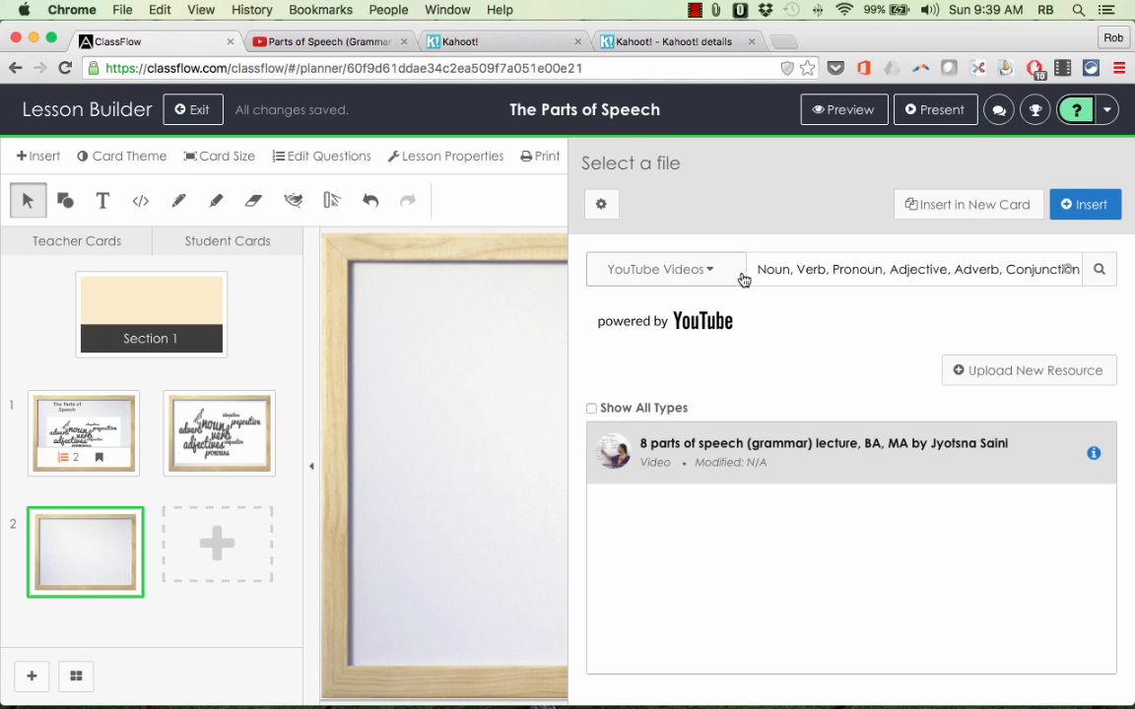
- Start adding custom HTML to card 2 and copy the embed code of the "Parts of Speech (Grammar Lesson)" video on YouTube
{"action": "left_click", "coordinate": [136, 202]}
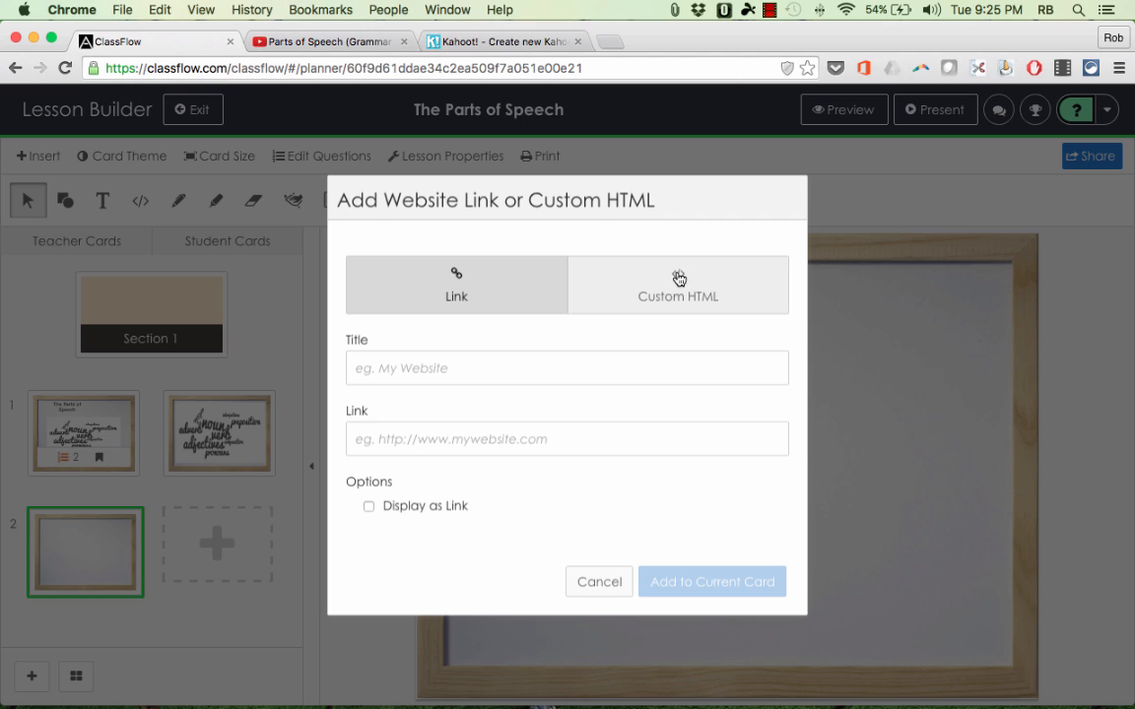
{"action": "left_click", "coordinate": [674, 291]}
{"action": "left_click", "coordinate": [329, 45]}
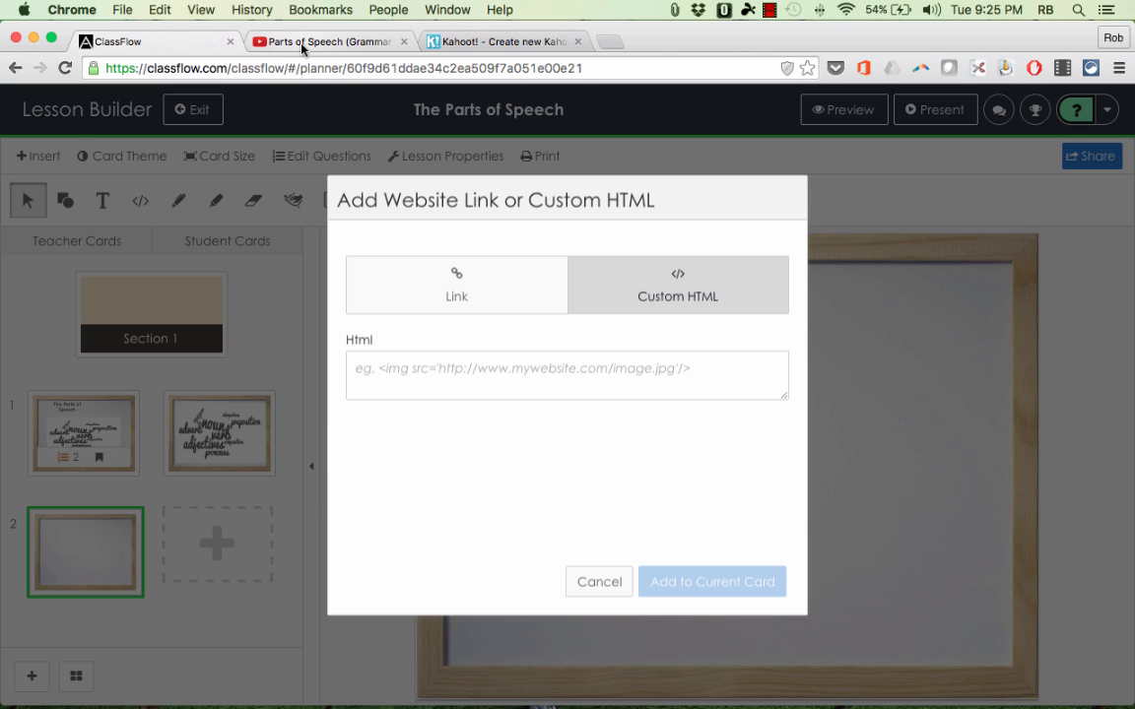
{"action": "left_click", "coordinate": [301, 44]}
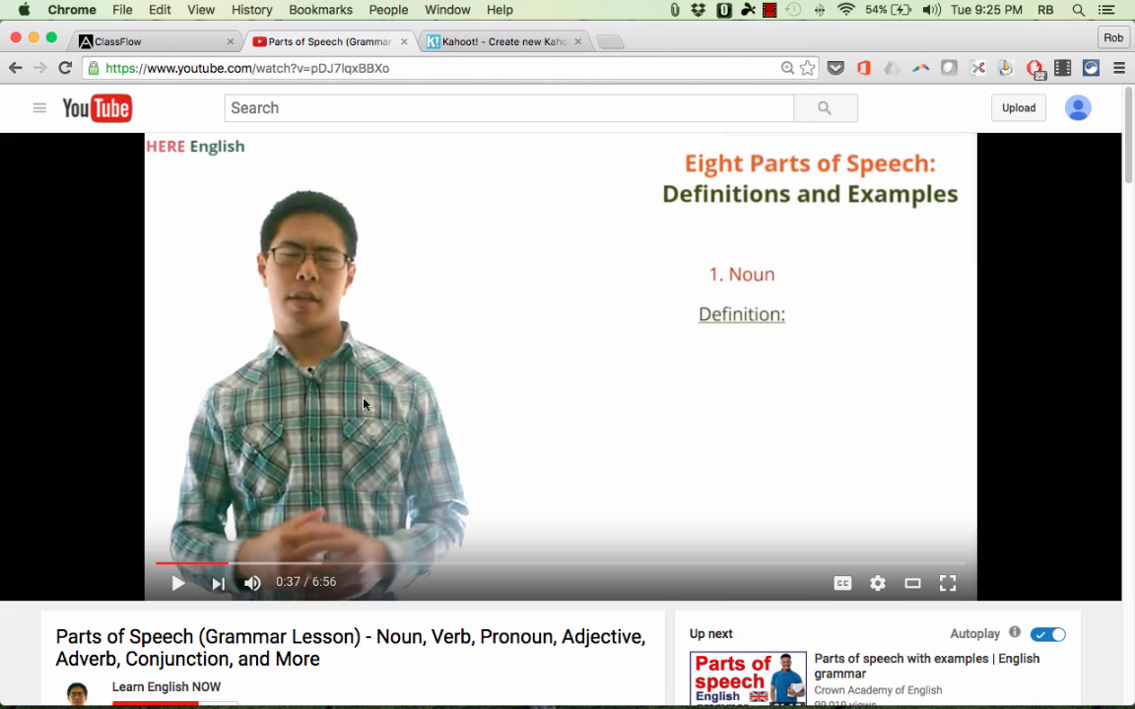
{"action": "scroll", "coordinate": [354, 394], "scroll_direction": "down", "scroll_amount": 5}
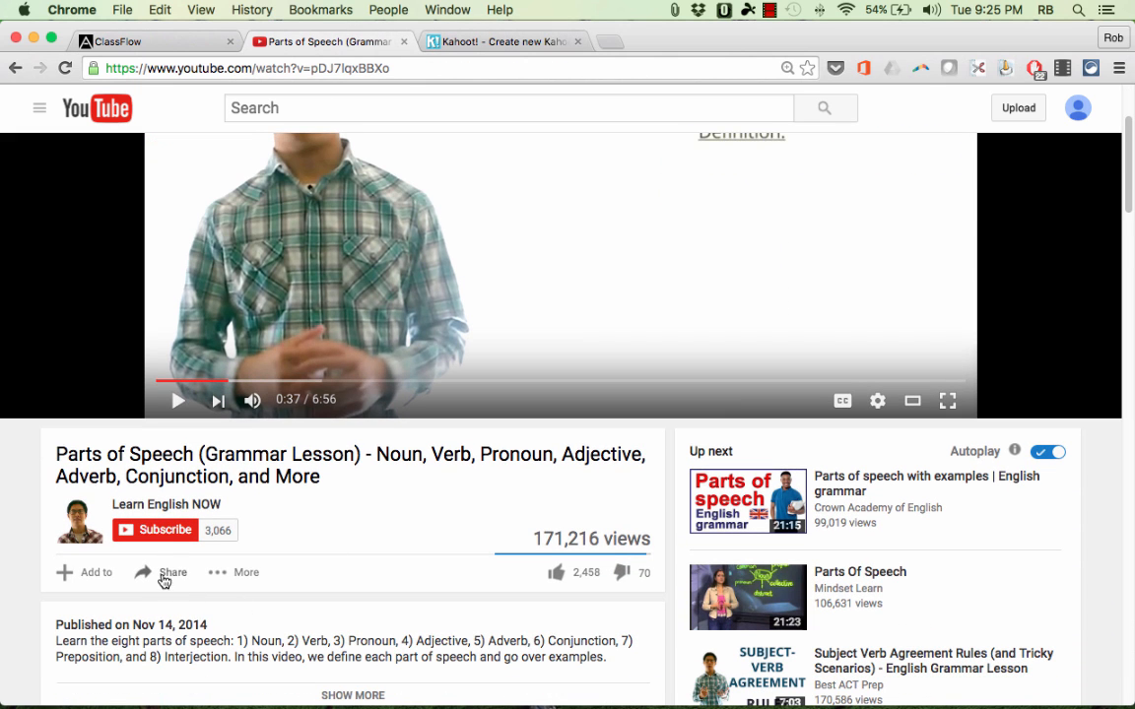
{"action": "left_click", "coordinate": [169, 584]}
{"action": "scroll", "coordinate": [187, 618], "scroll_direction": "down", "scroll_amount": 1}
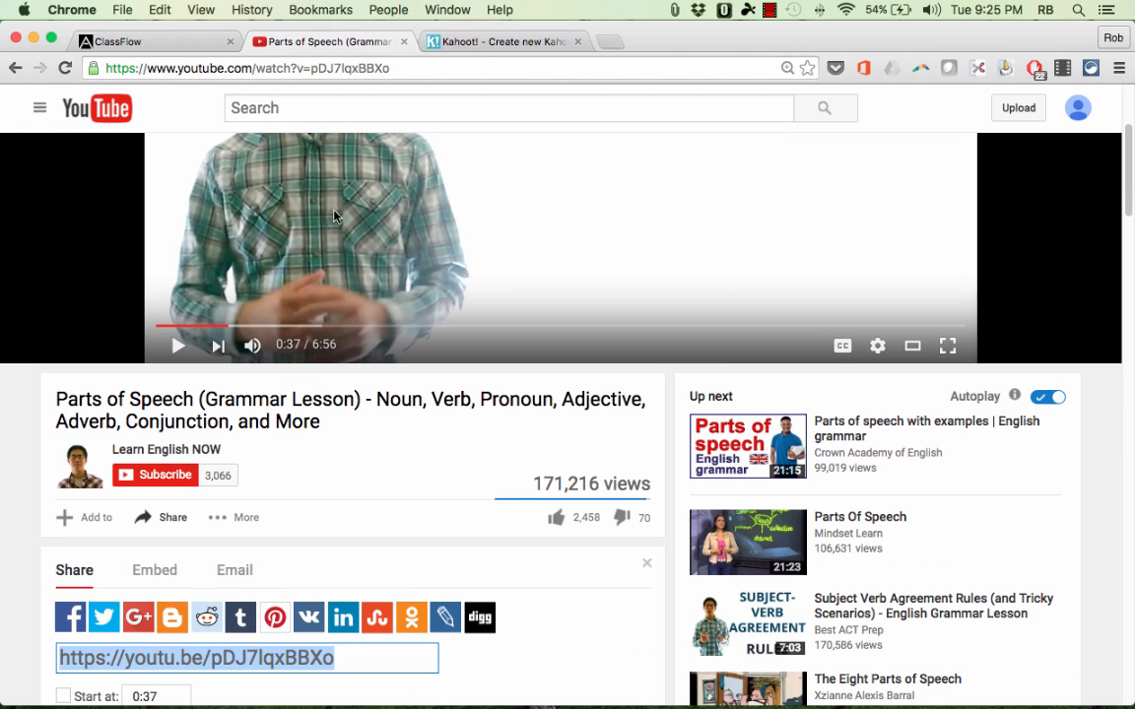
{"action": "left_click", "coordinate": [160, 576]}
{"action": "key", "text": "cmd+c"}
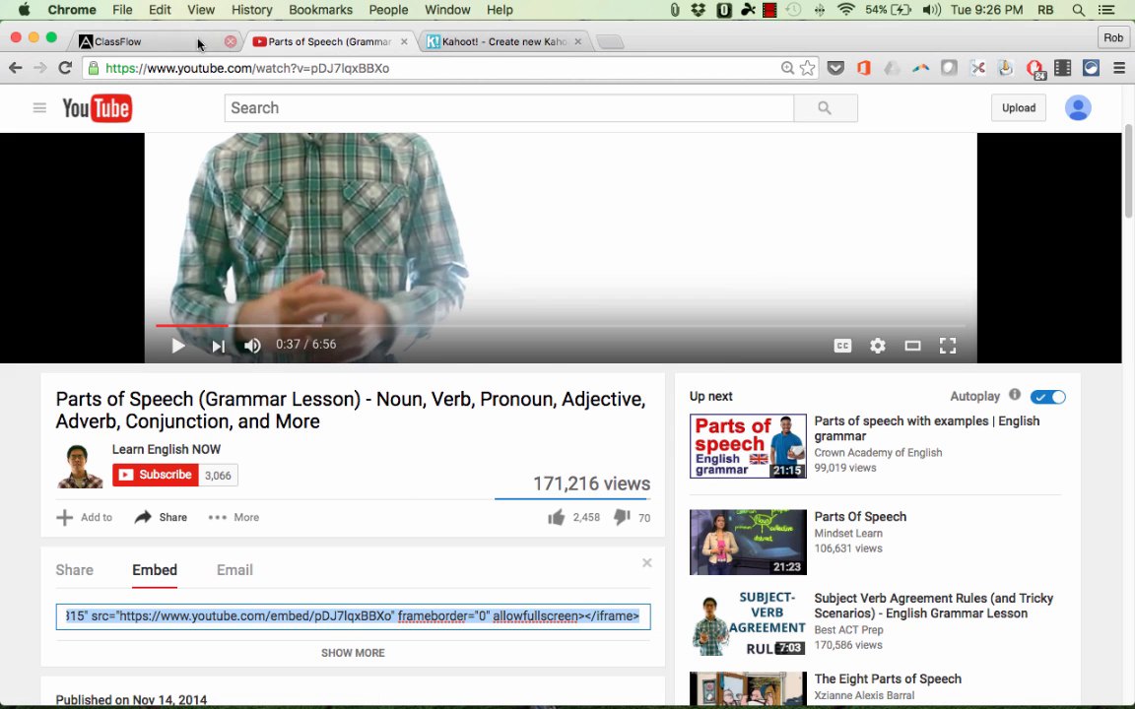
- Back in ClassFlow, paste the YouTube iframe embed code as custom HTML and add it to the current card
{"action": "left_click", "coordinate": [159, 43]}
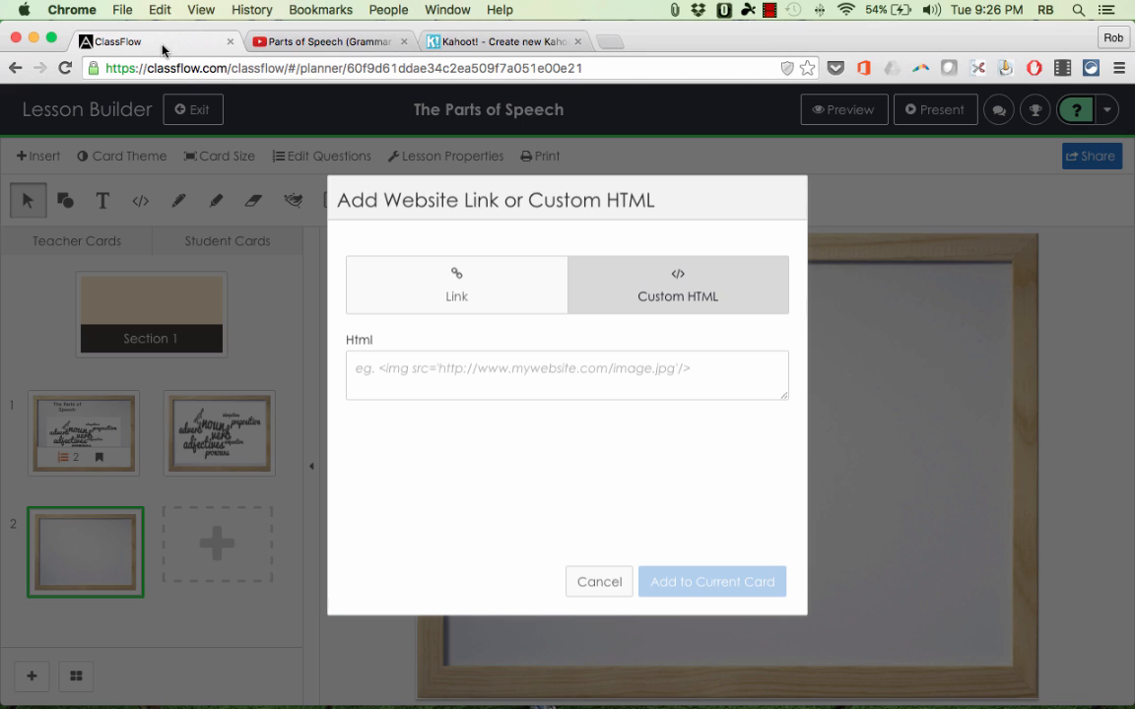
{"action": "left_click", "coordinate": [471, 381]}
{"action": "key", "text": "cmd+v"}
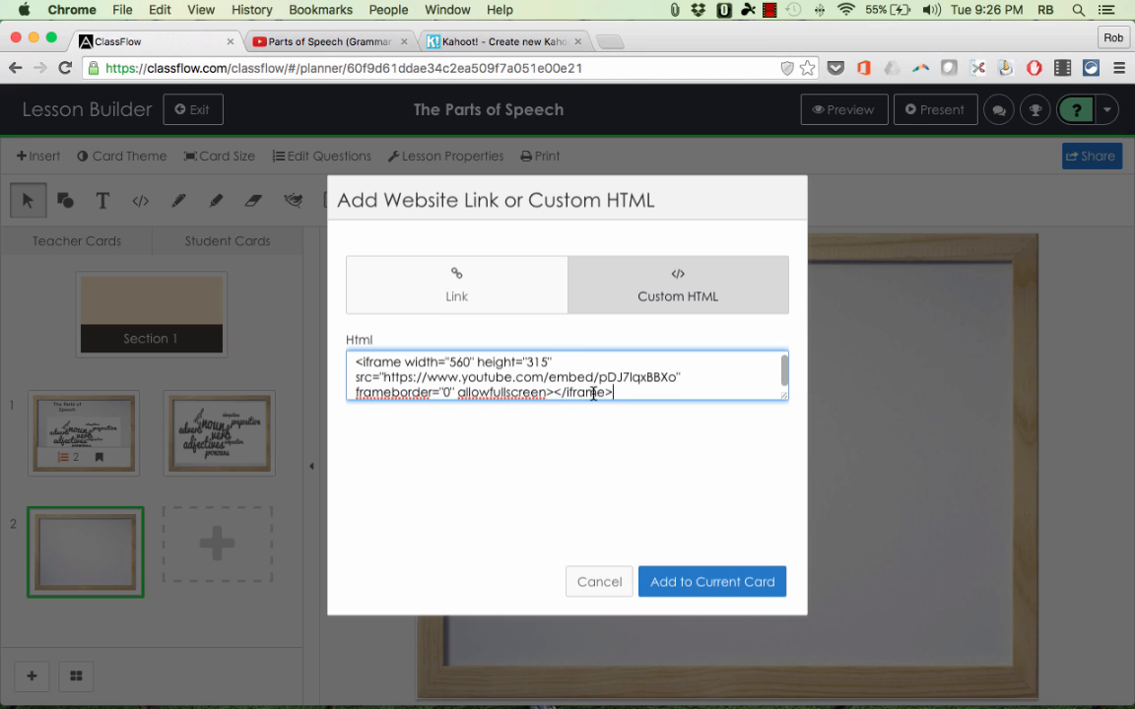
{"action": "left_click", "coordinate": [729, 590]}
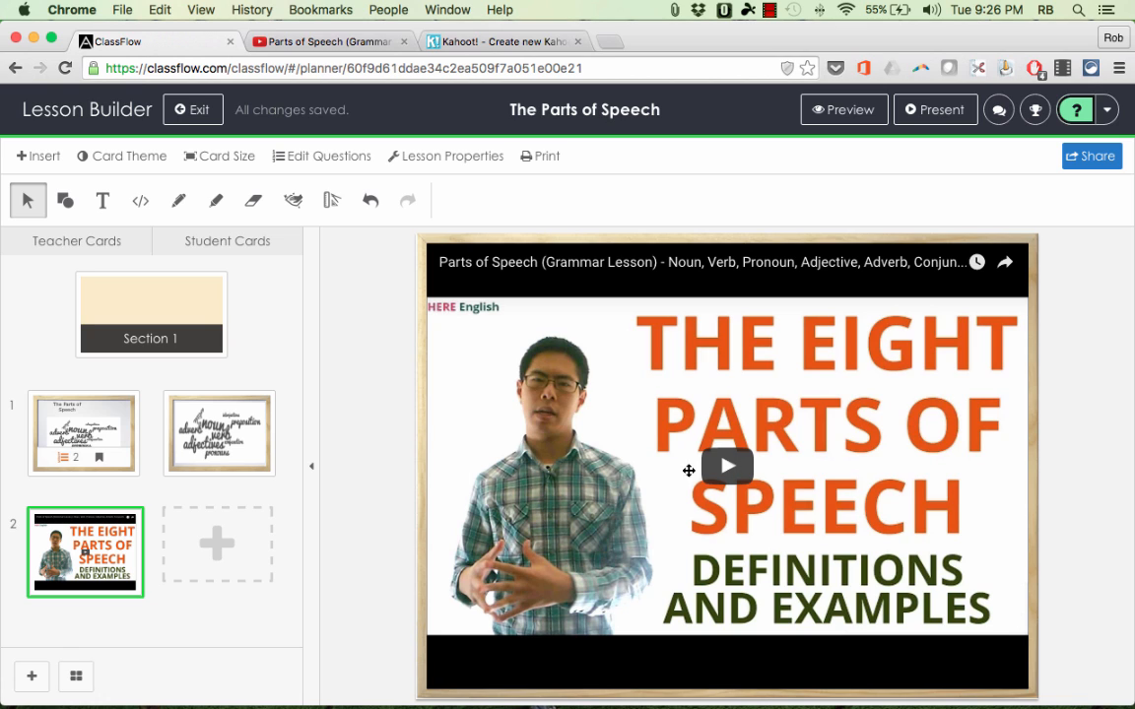
- Add a student card to card 2 with the text "Please listen carefully for the eight parts of speech that will be mentioned in this video!"
{"action": "left_click", "coordinate": [235, 552]}
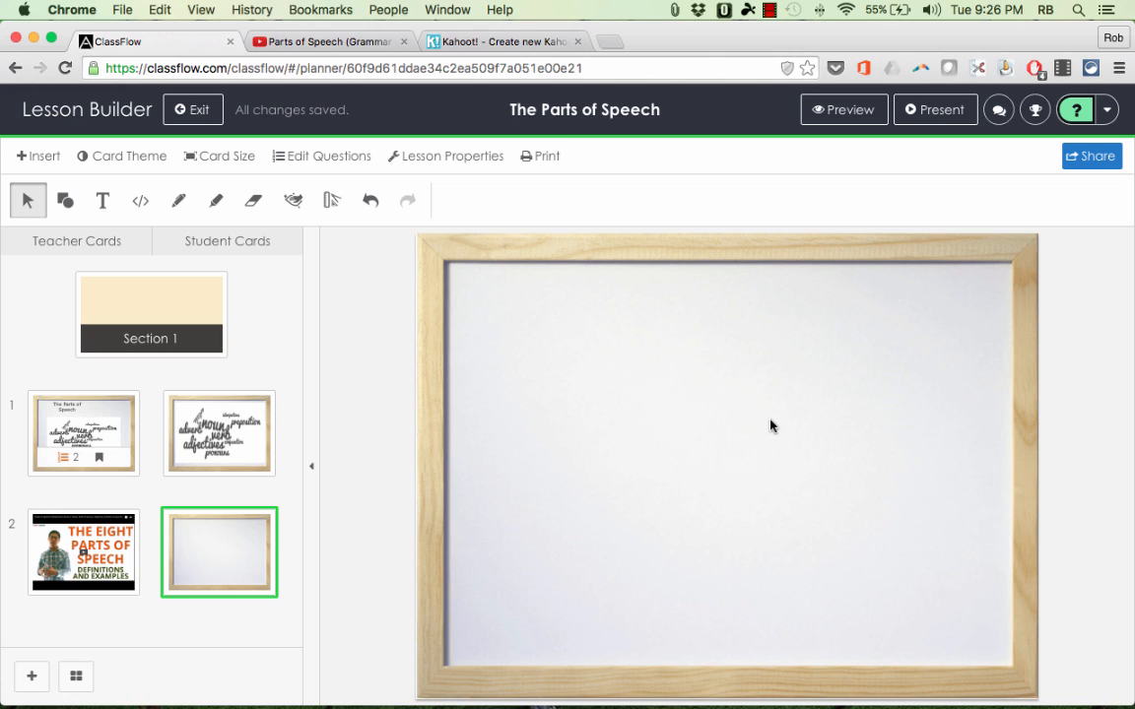
{"action": "left_click", "coordinate": [99, 201]}
{"action": "mouse_move", "coordinate": [554, 298]}
{"action": "left_mouse_down"}
{"action": "mouse_move", "coordinate": [788, 340]}
{"action": "mouse_move", "coordinate": [914, 384]}
{"action": "mouse_move", "coordinate": [941, 381]}
{"action": "left_mouse_up"}
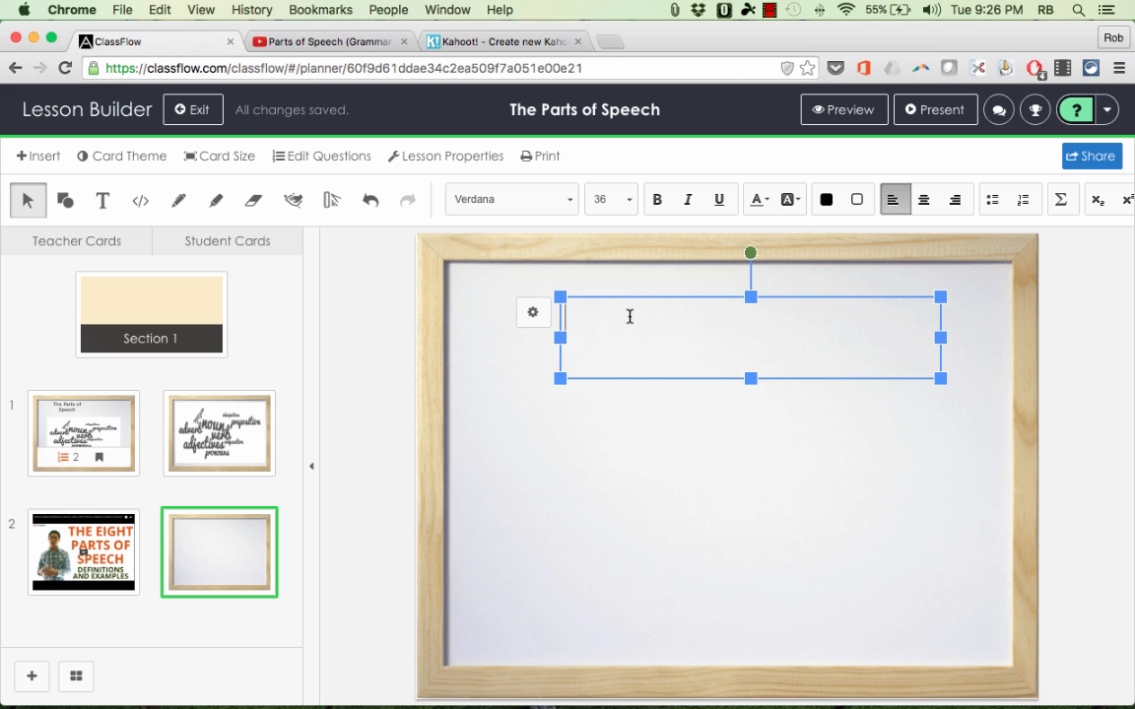
{"action": "type", "text": "Please listen c"}
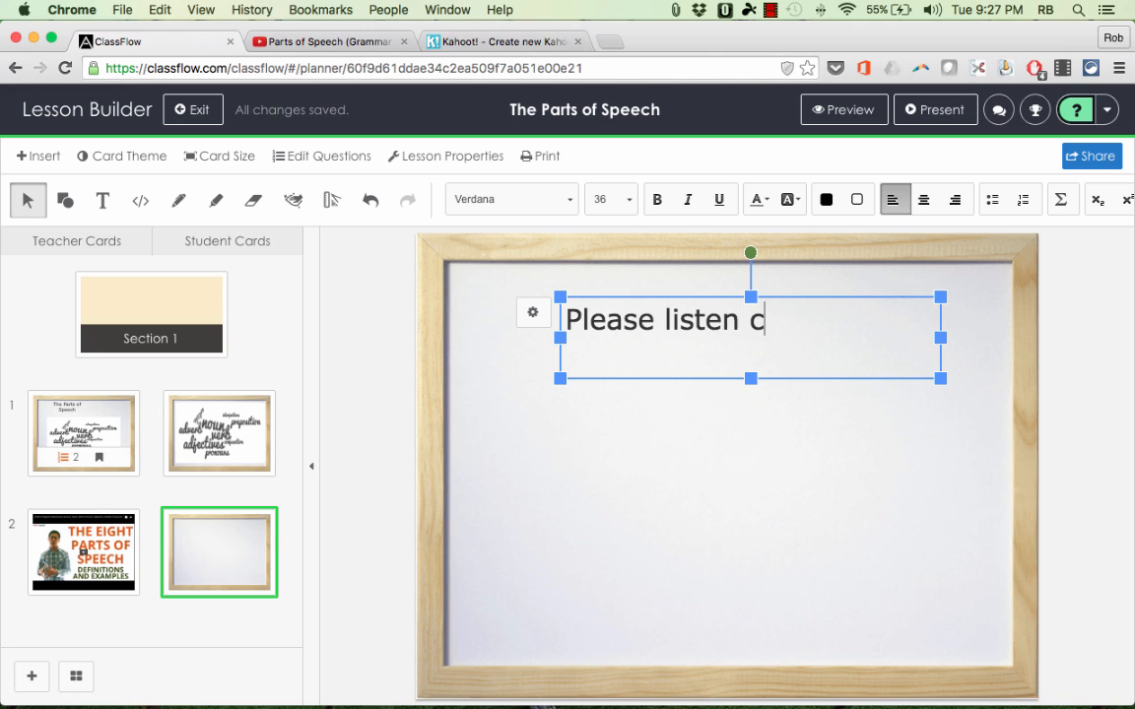
{"action": "type", "text": "arefully for the "}
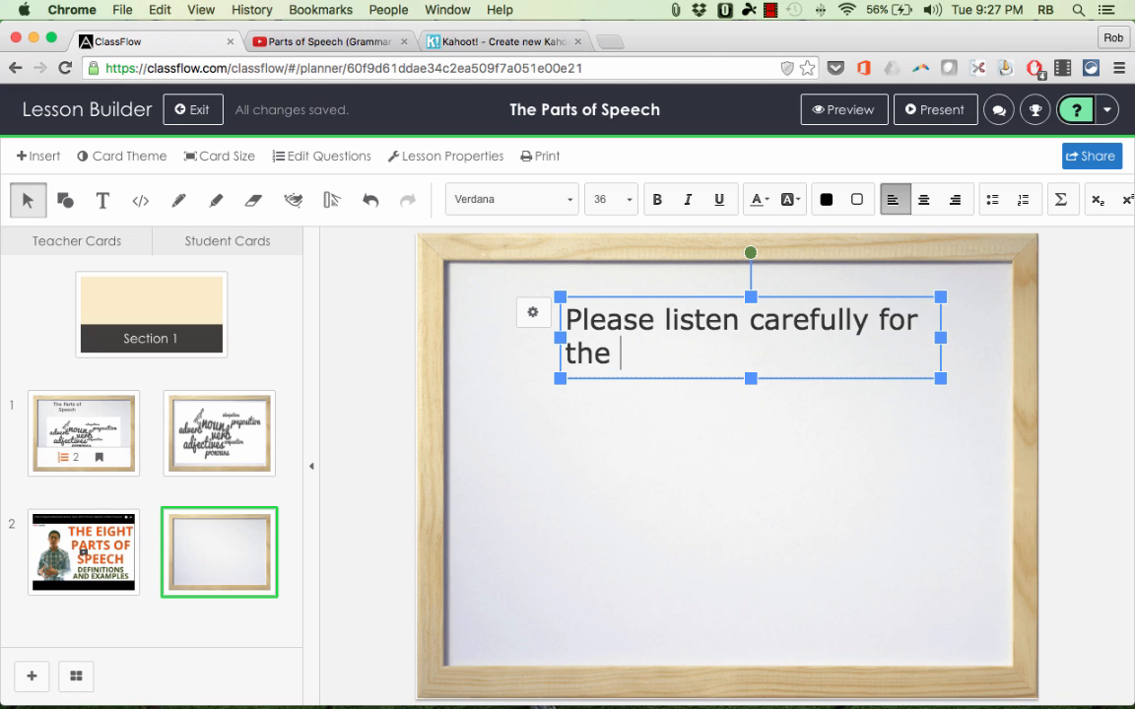
{"action": "type", "text": "eight parts of sp"}
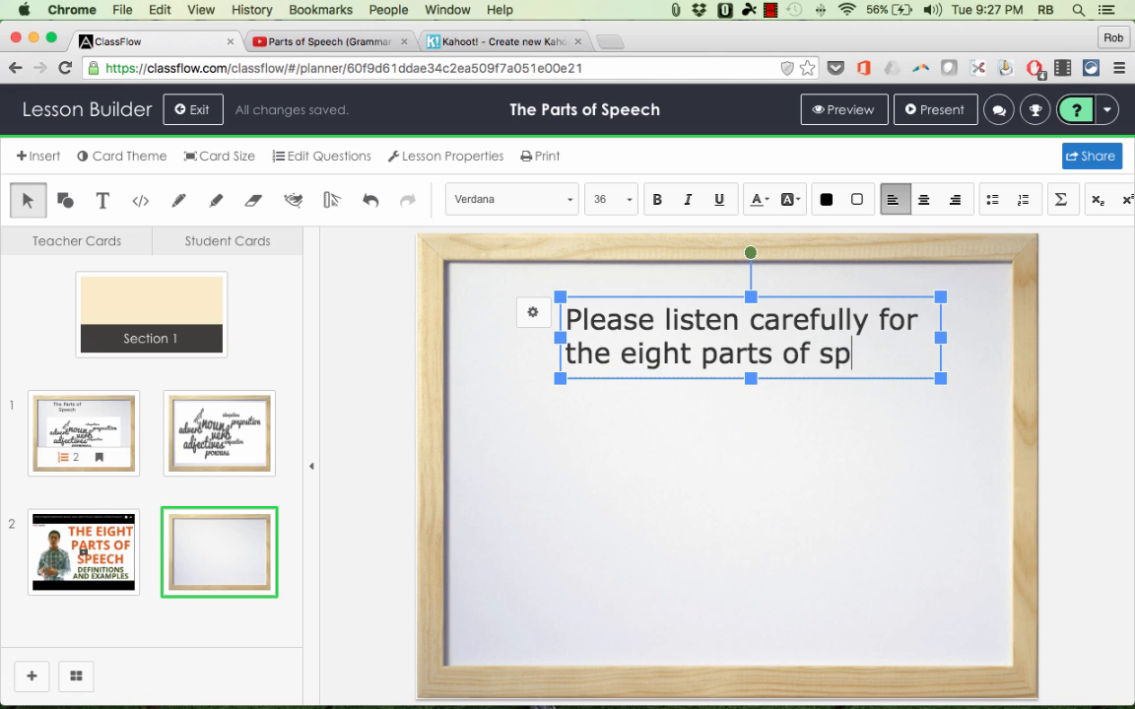
{"action": "type", "text": "eech that will "}
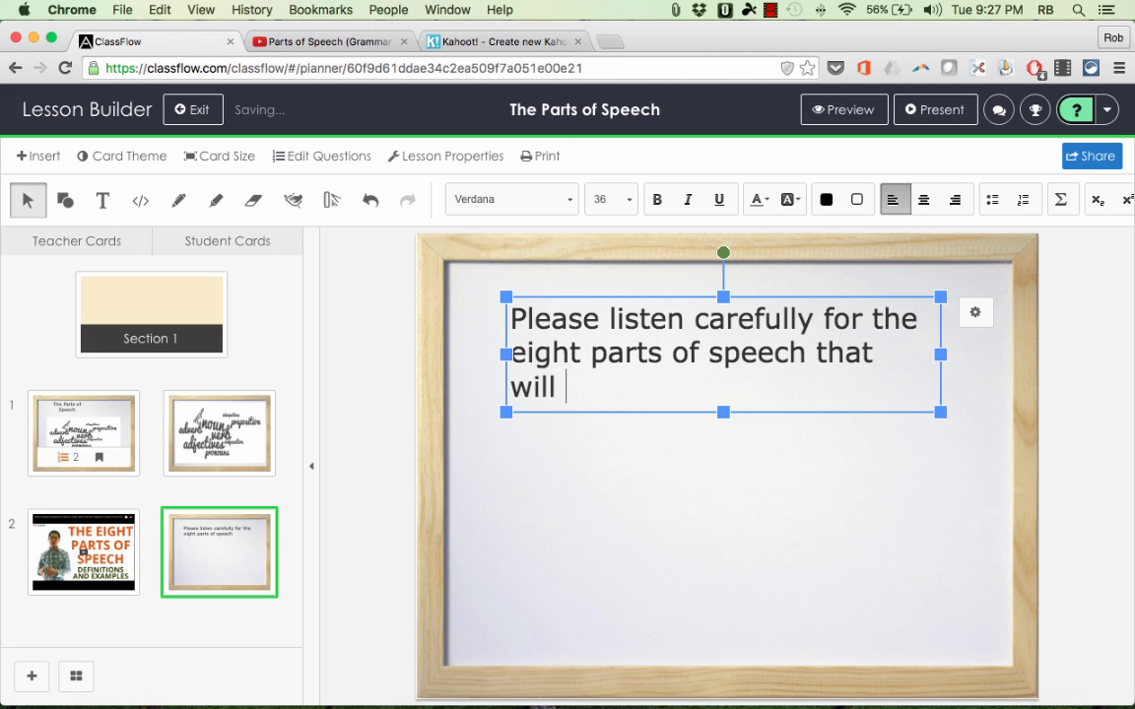
{"action": "type", "text": "be mentioned in this video!"}
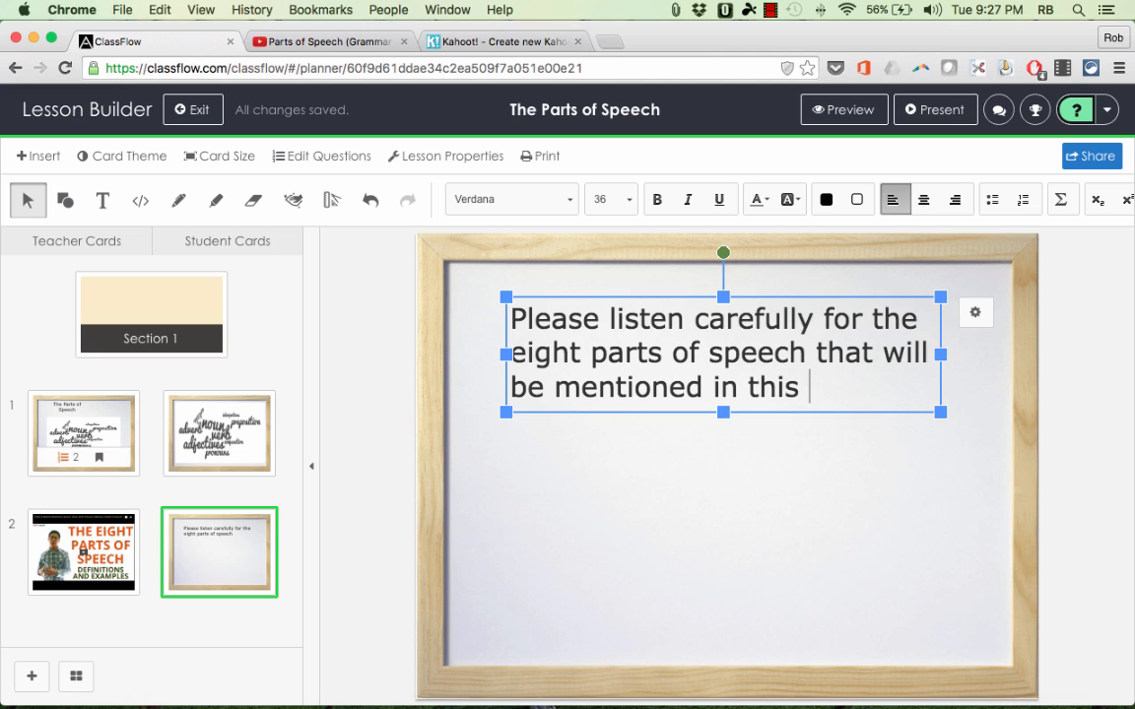
- Move the instruction text to the middle of the student card and review the teacher and student cards of row 2
{"action": "left_click", "coordinate": [803, 434]}
{"action": "left_click", "coordinate": [793, 388]}
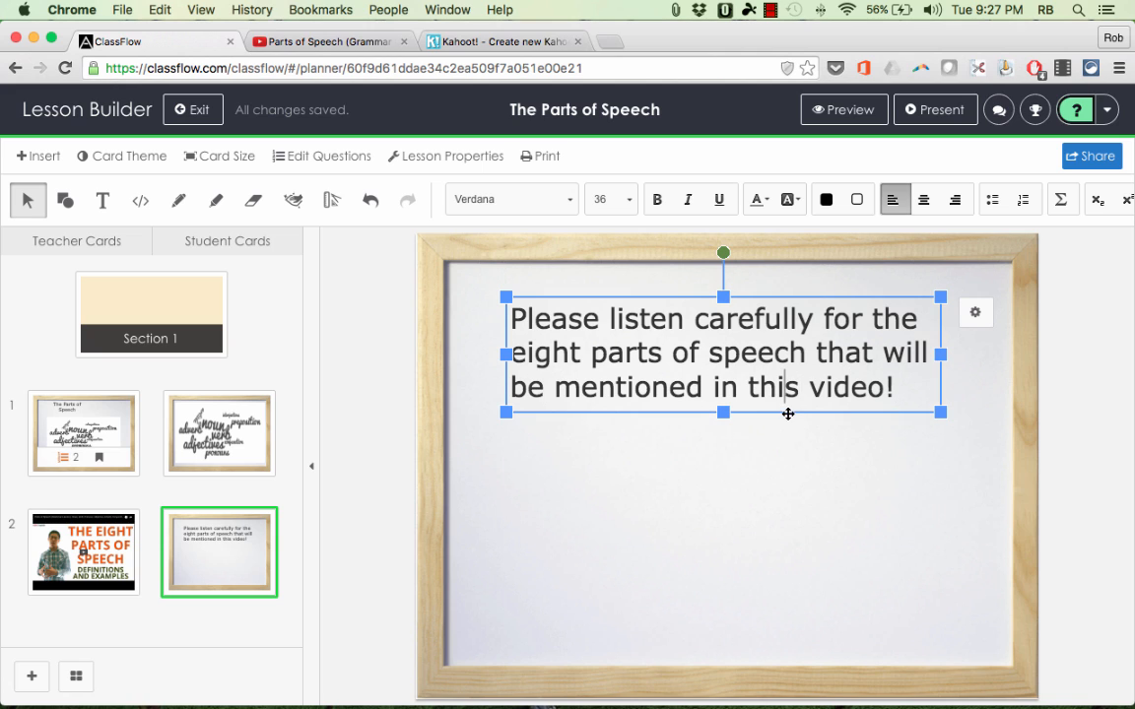
{"action": "left_click_drag", "start_coordinate": [782, 407], "coordinate": [793, 510]}
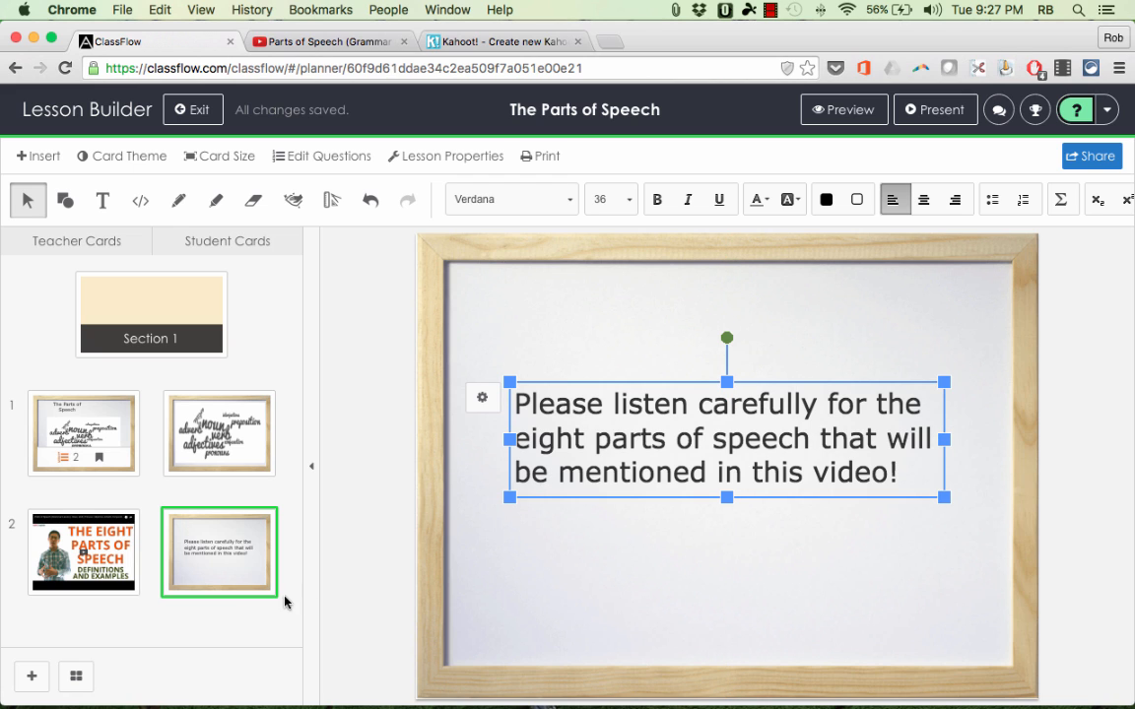
{"action": "left_click", "coordinate": [98, 568]}
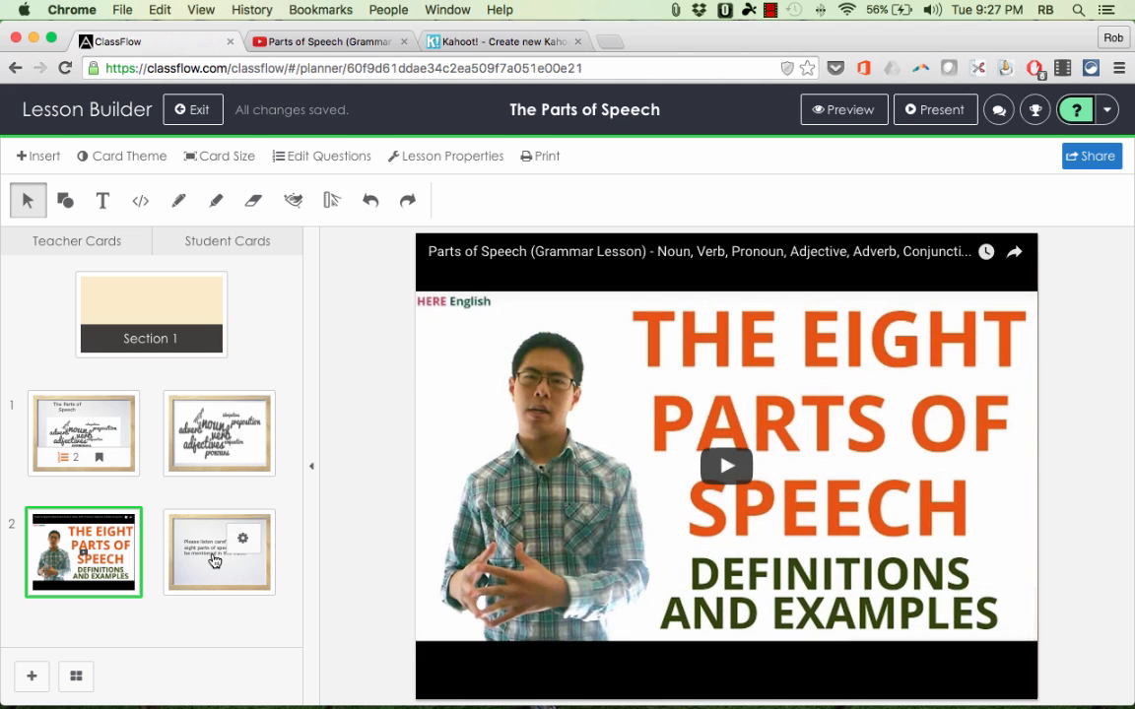
{"action": "left_click", "coordinate": [215, 560]}
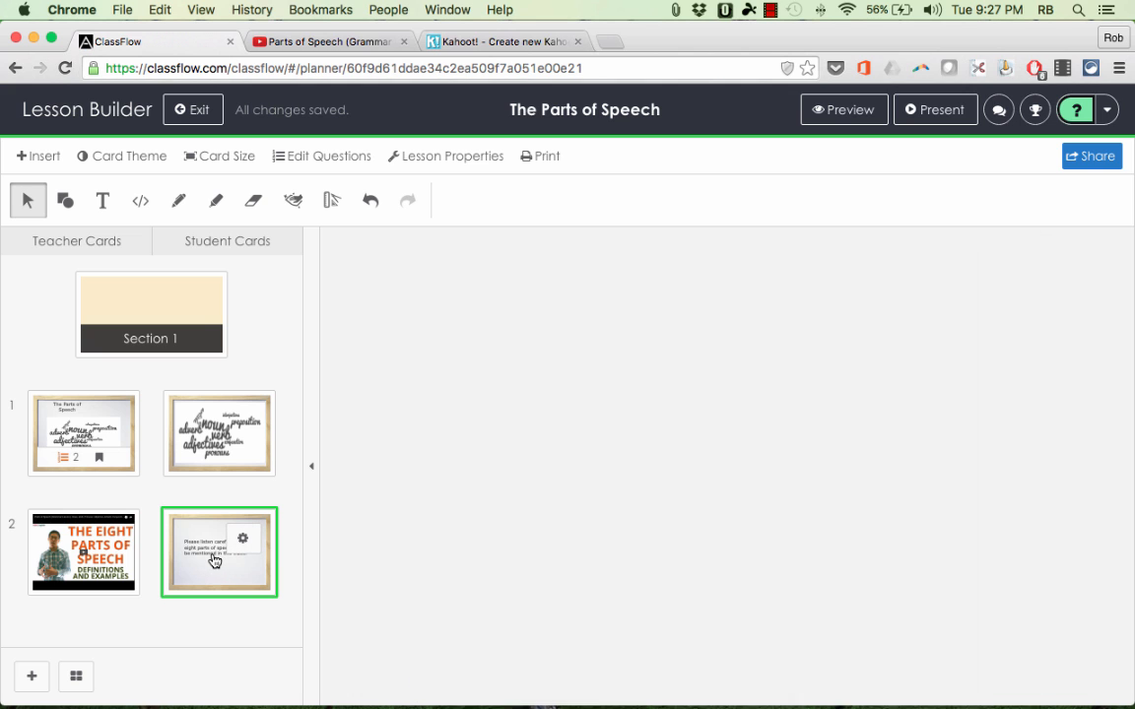
- Add a blank teacher card after the video card as card 3 of the lesson
{"action": "left_click", "coordinate": [120, 552]}
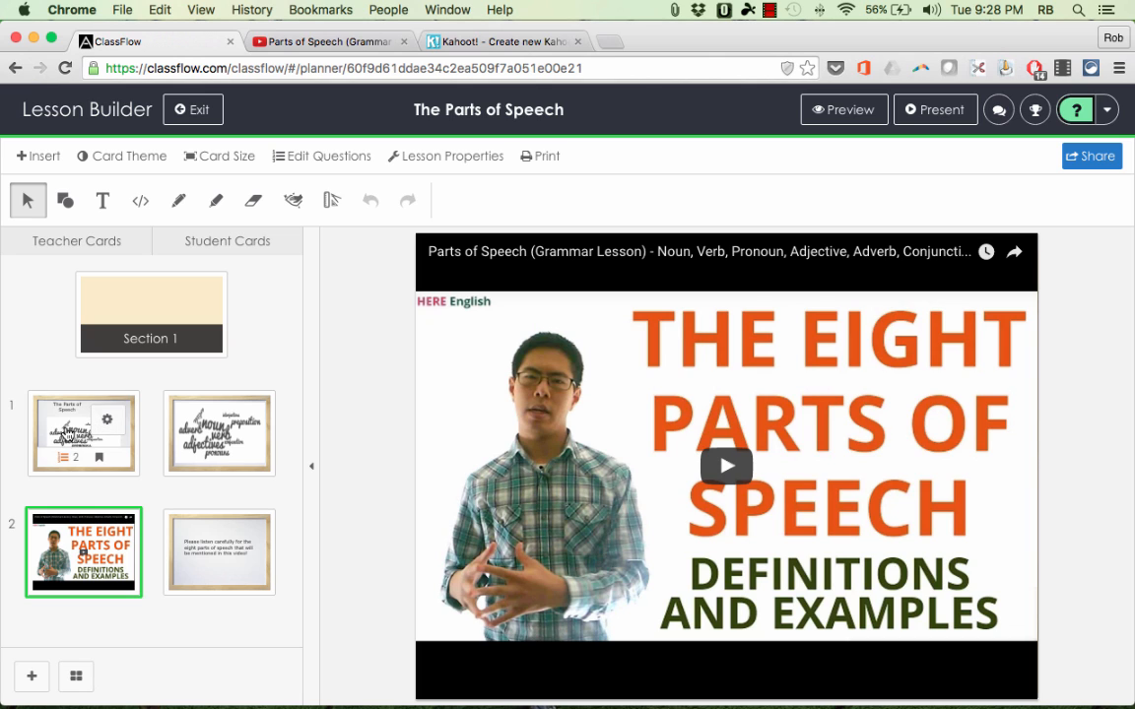
{"action": "left_click", "coordinate": [33, 680]}
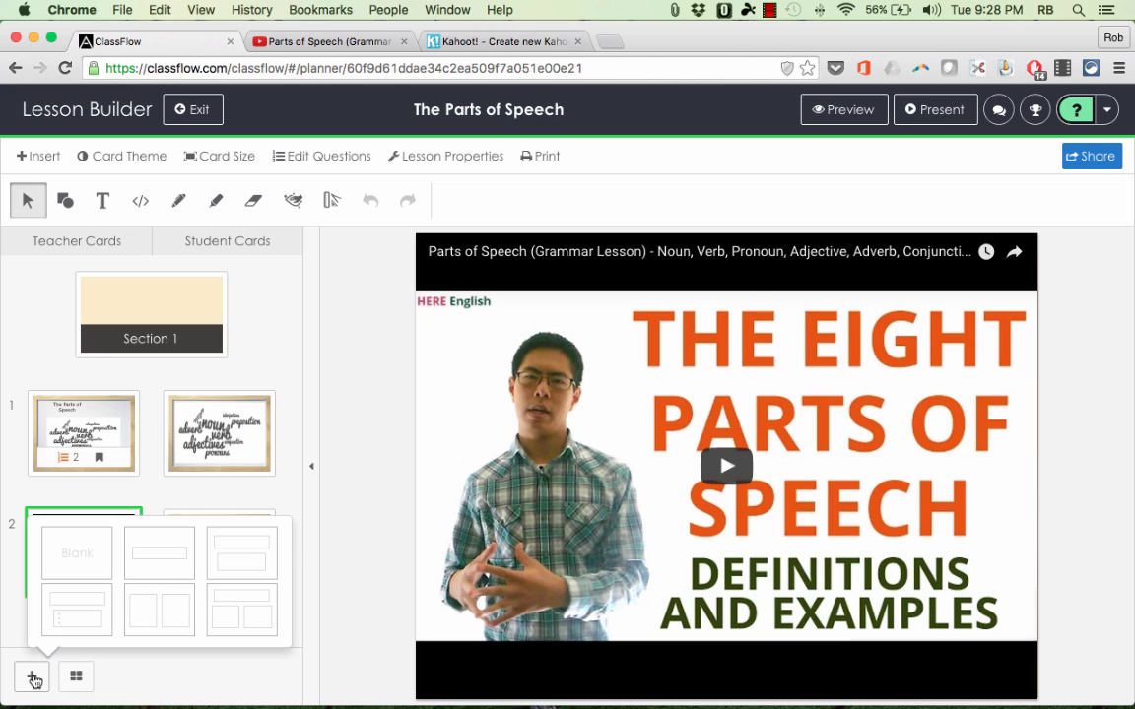
{"action": "left_click", "coordinate": [66, 562]}
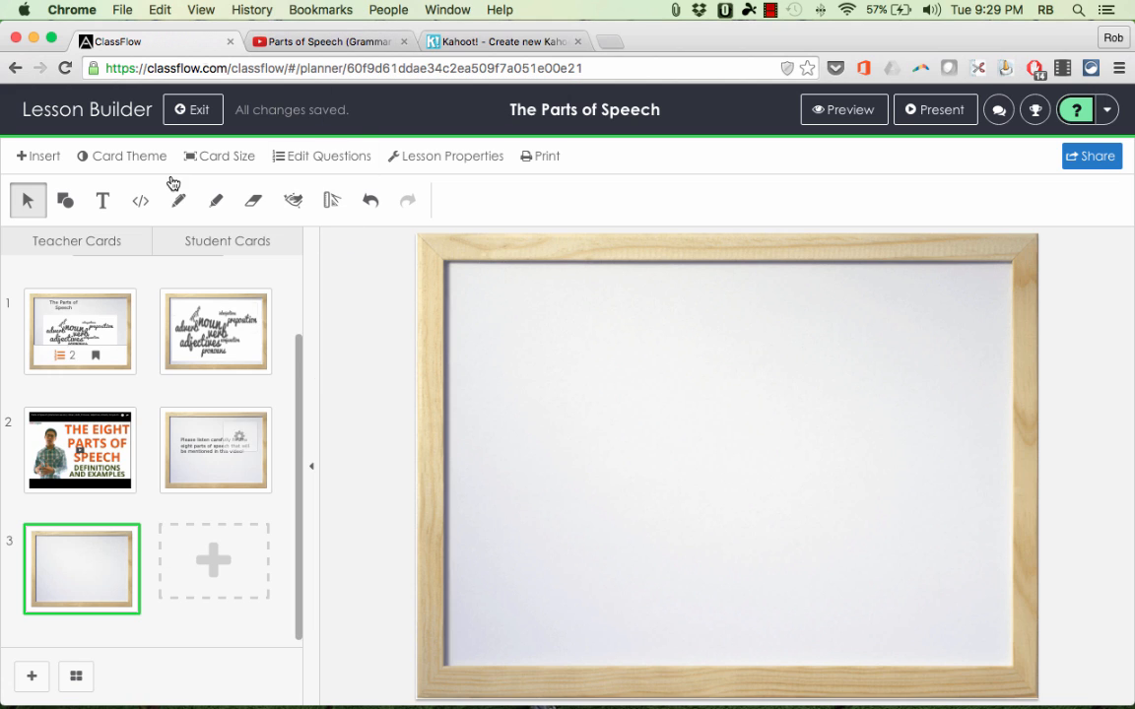
- Switch to Kahoot, open the user's own quiz "The Parts of Speech" and copy its share link
{"action": "left_click", "coordinate": [478, 42]}
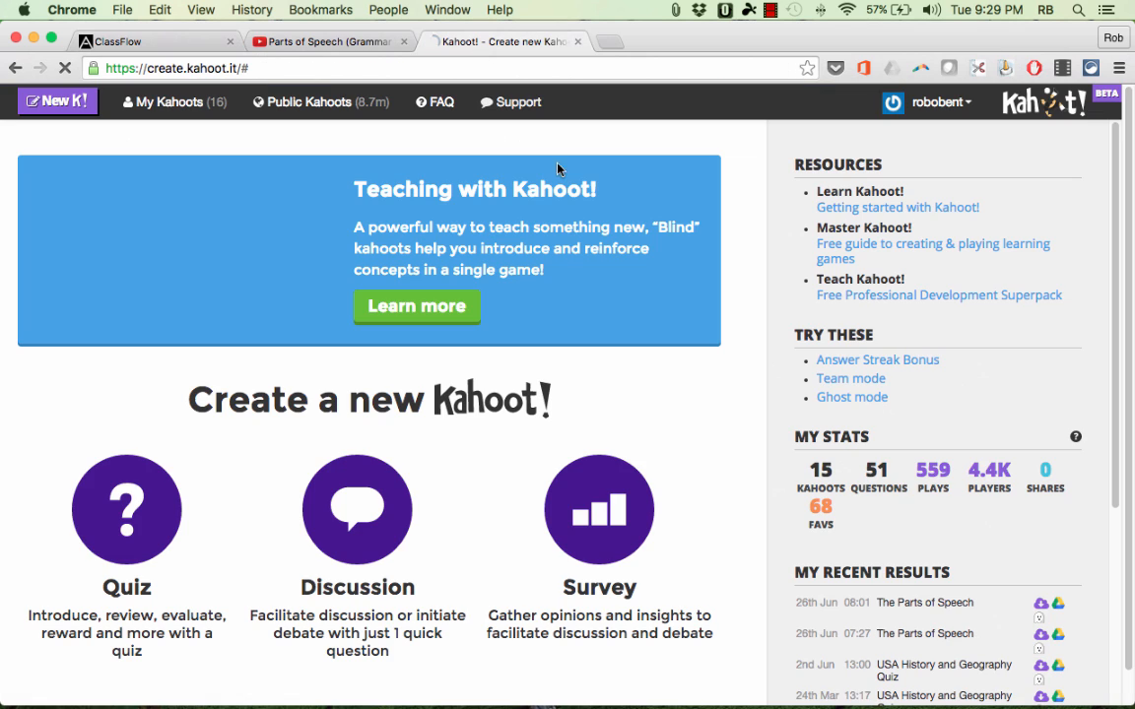
{"action": "left_click", "coordinate": [169, 104]}
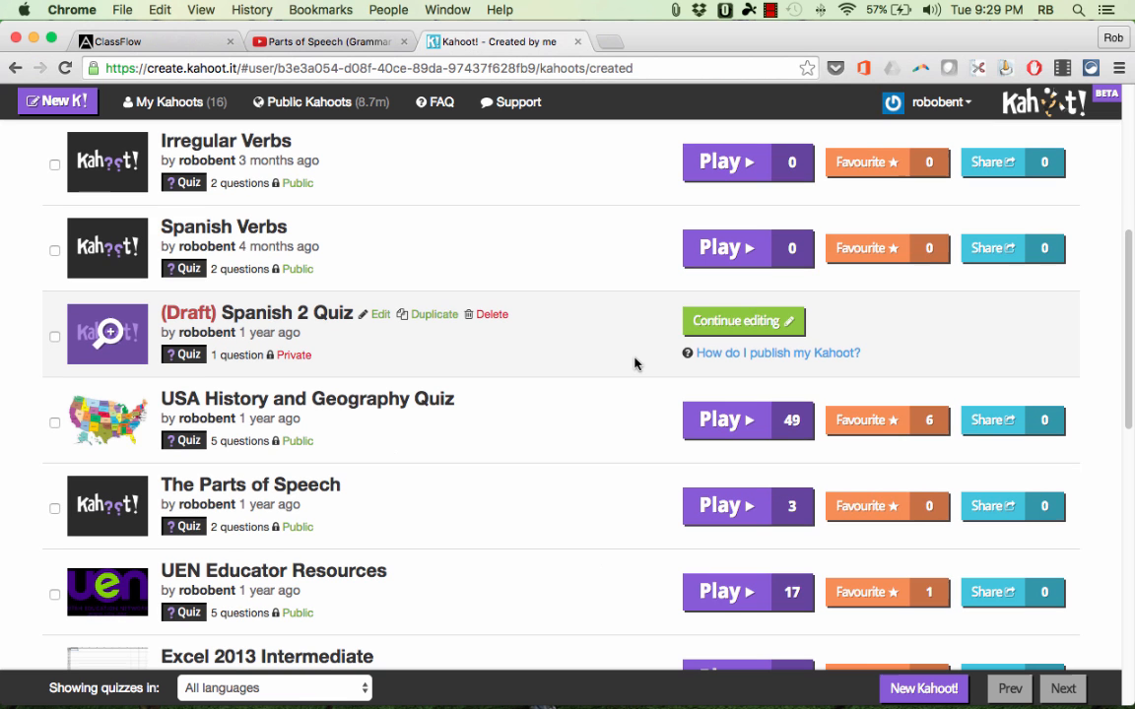
{"action": "left_click", "coordinate": [284, 488]}
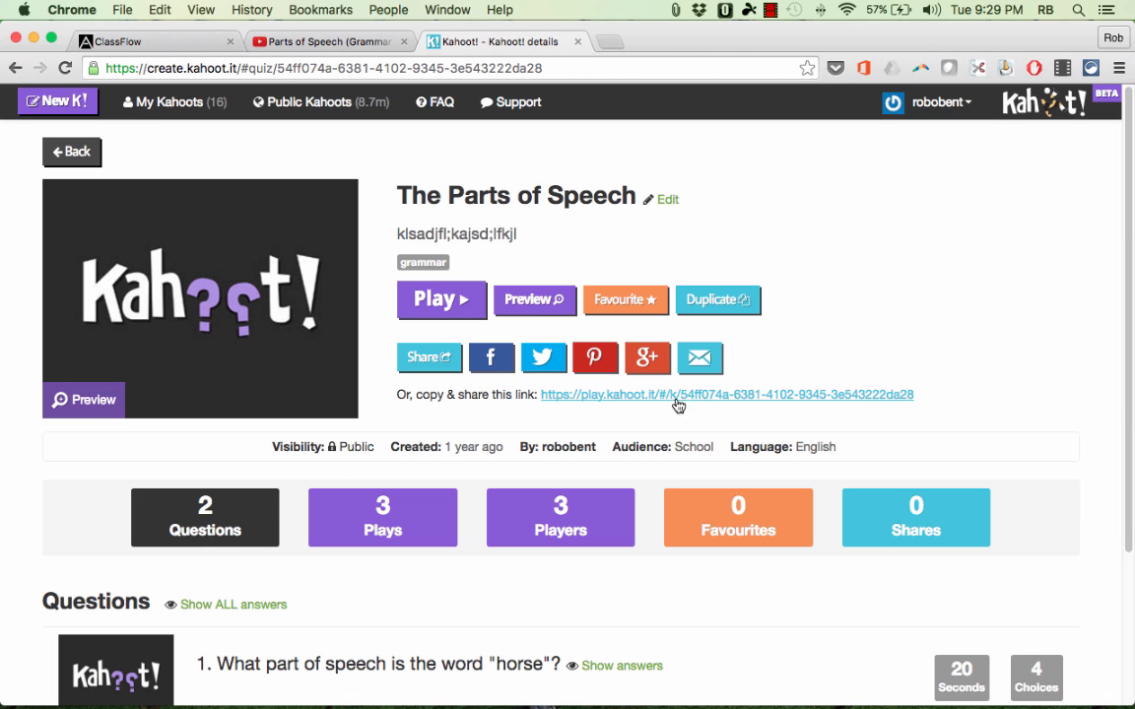
{"action": "left_click", "coordinate": [735, 397]}
{"action": "key", "text": "super+c"}
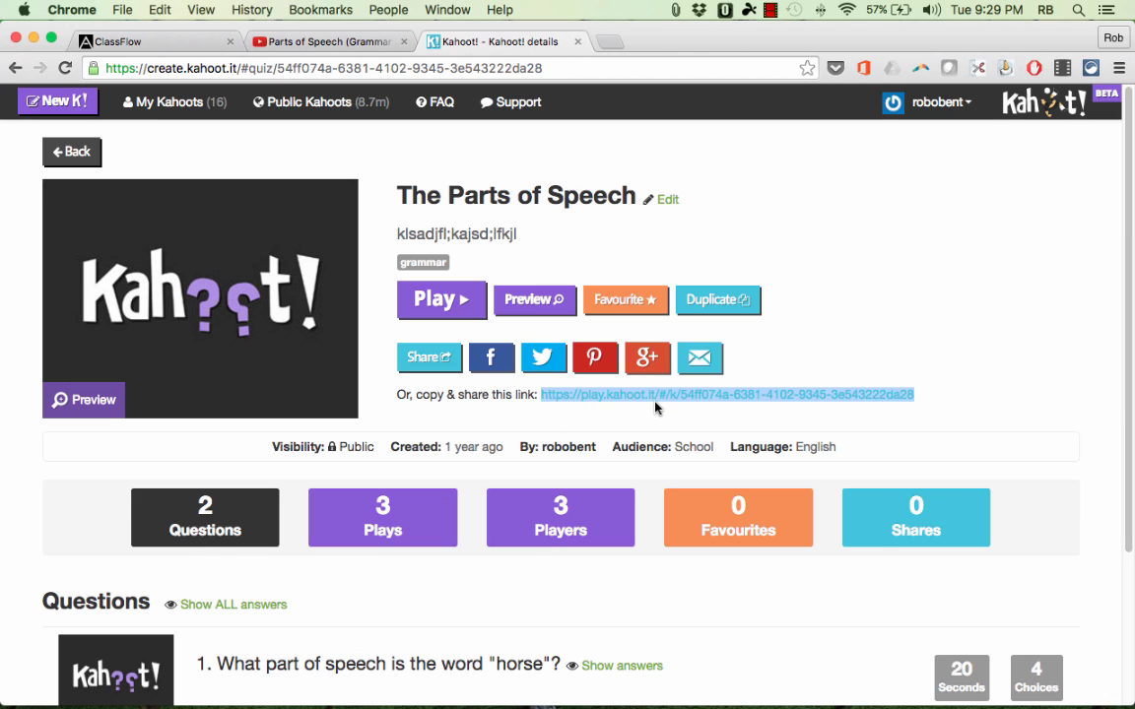
- Back in ClassFlow, add a website link titled "Kahoot" with the copied quiz address to teacher card 3
{"action": "key", "text": "ctrl+Tab"}
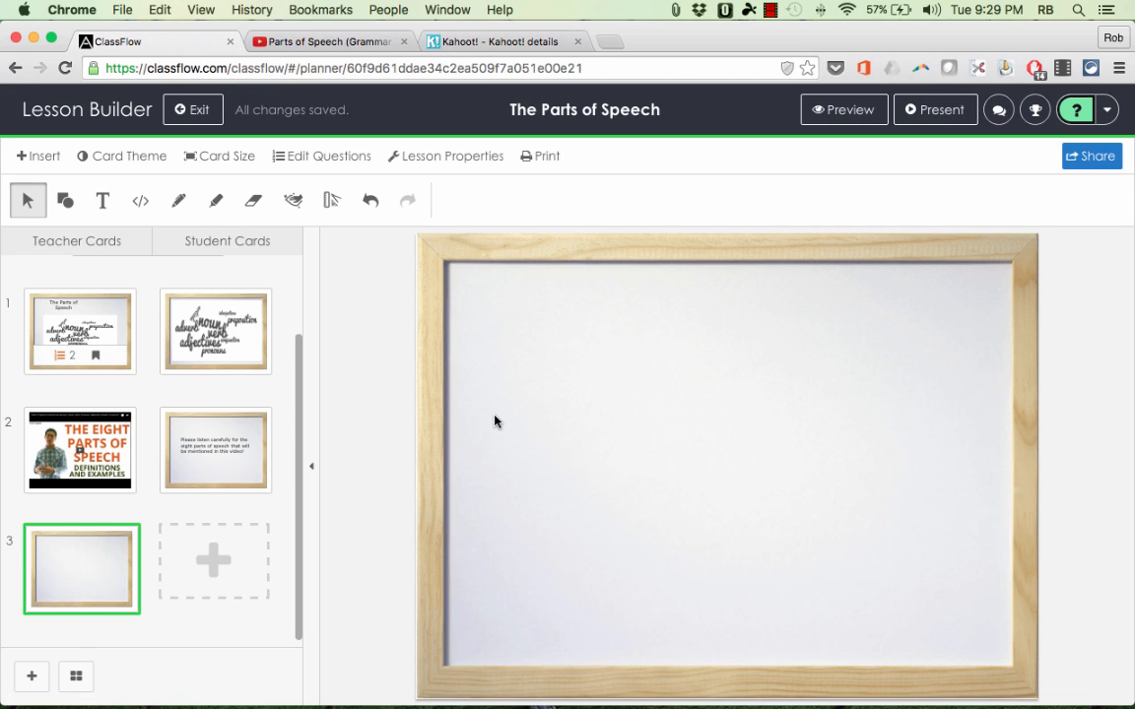
{"action": "left_click", "coordinate": [141, 202]}
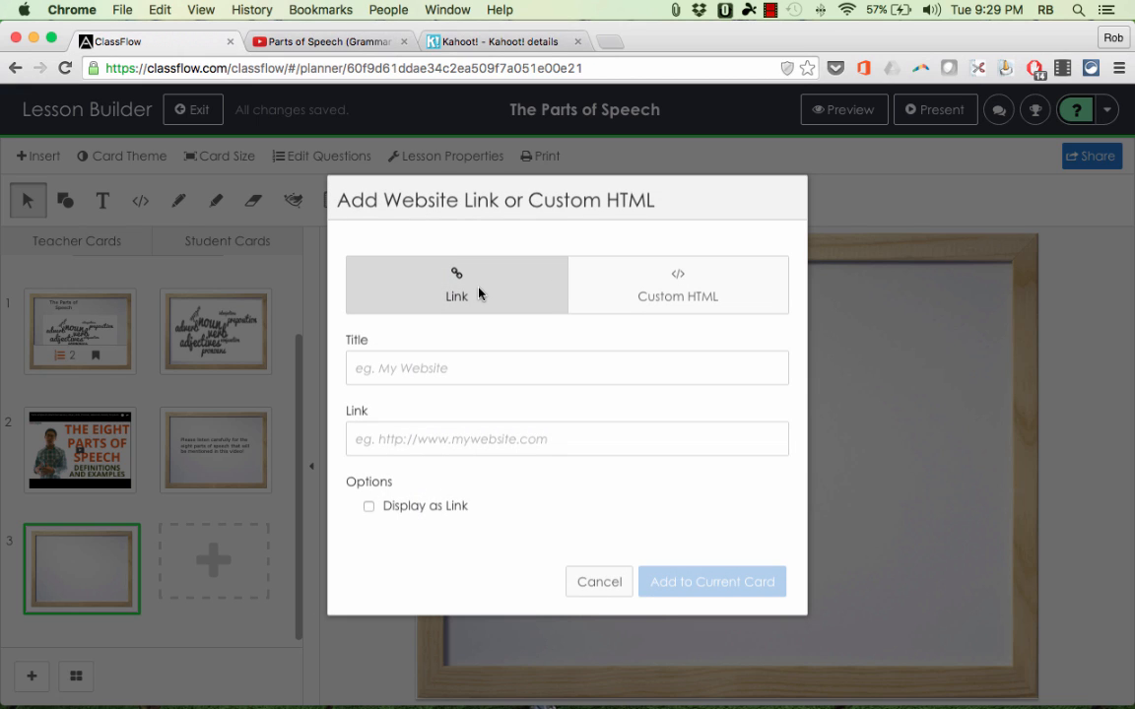
{"action": "left_click", "coordinate": [437, 369]}
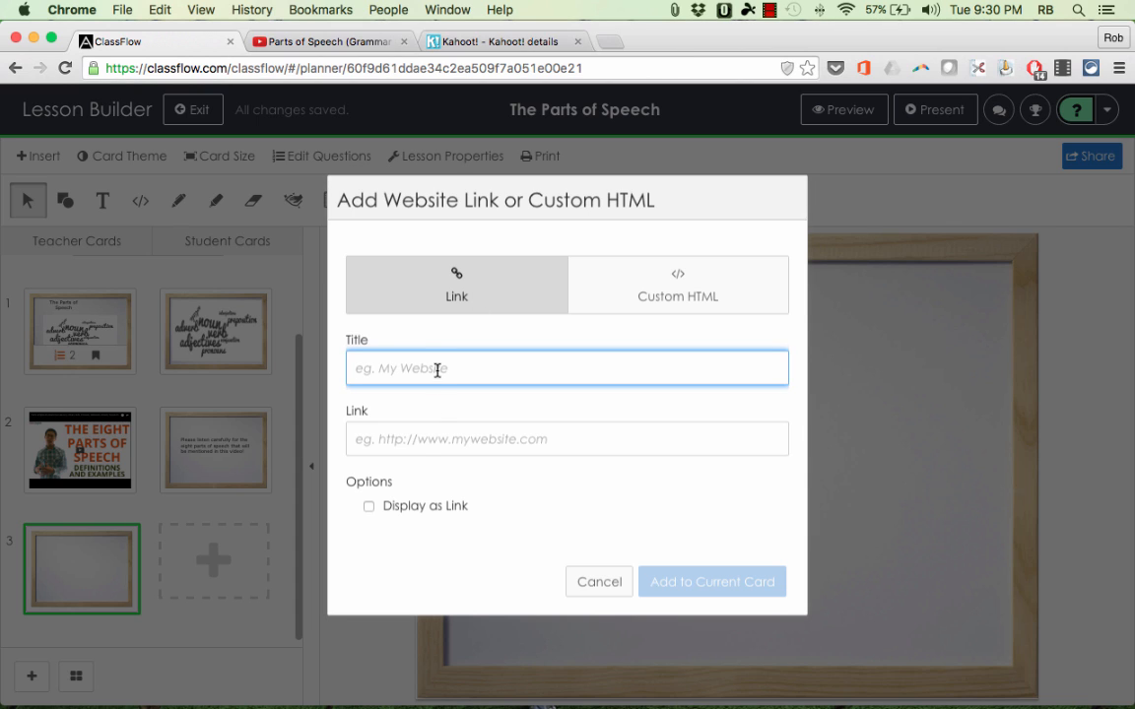
{"action": "type", "text": "Kahoot"}
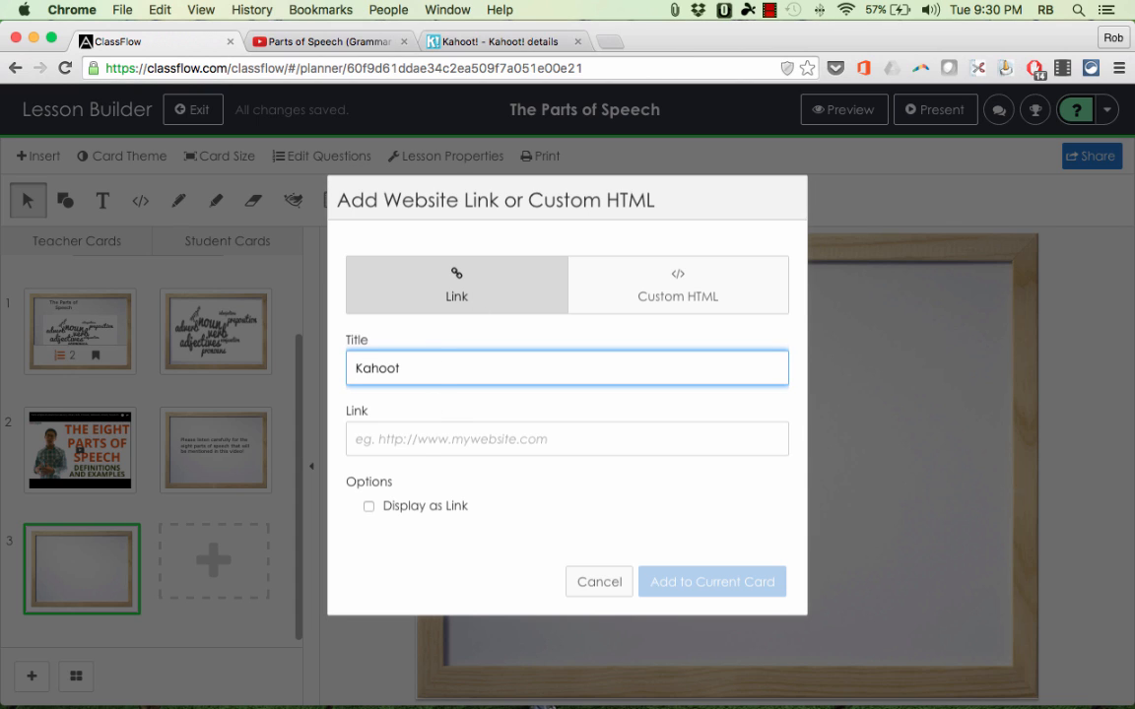
{"action": "key", "text": "Tab"}
{"action": "key", "text": "super+v"}
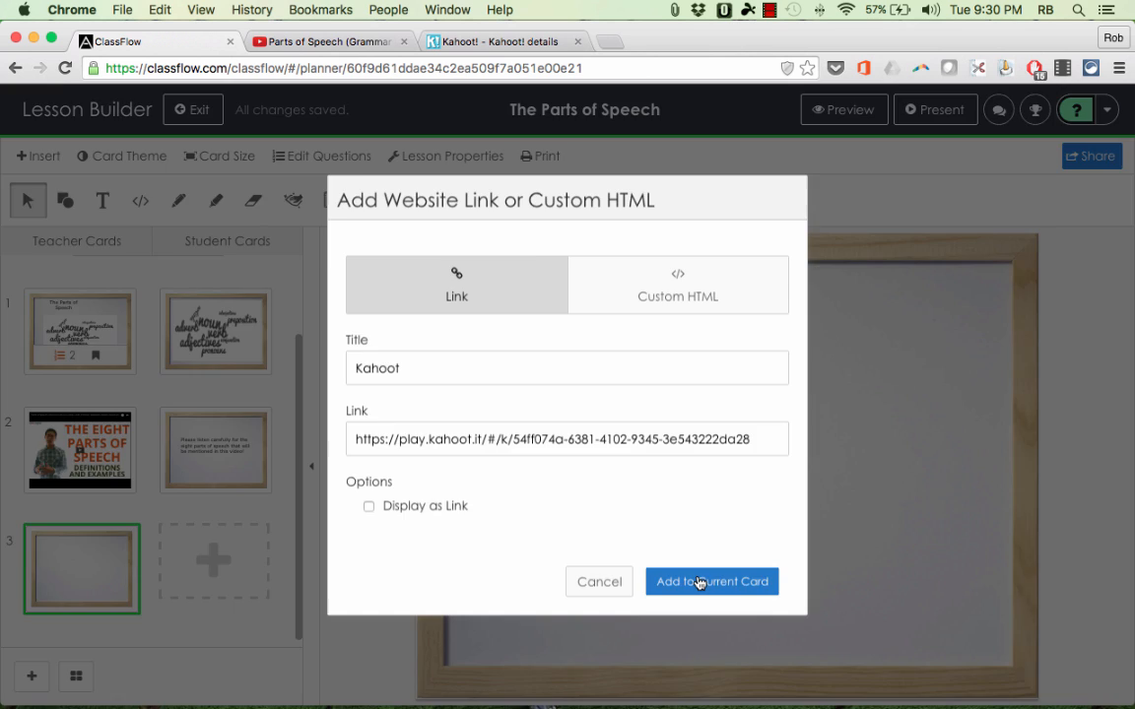
{"action": "left_click", "coordinate": [699, 582]}
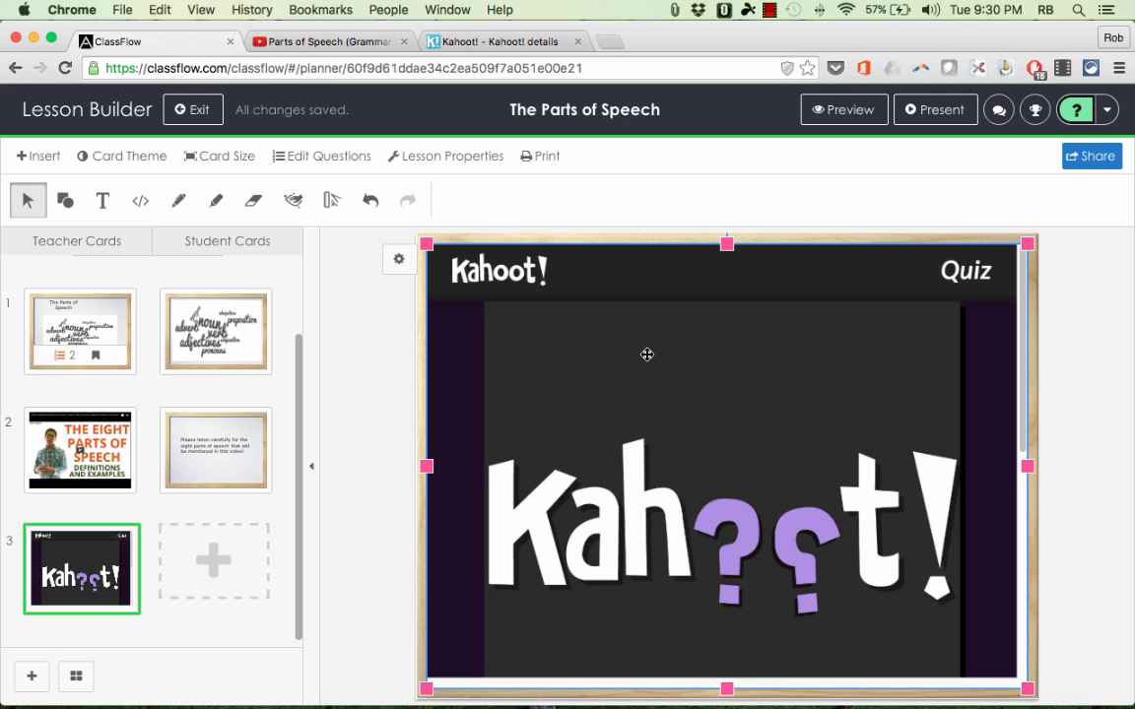
- Open kahoot.it in a new browser tab and copy the address of the game entry page
{"action": "left_click", "coordinate": [426, 40]}
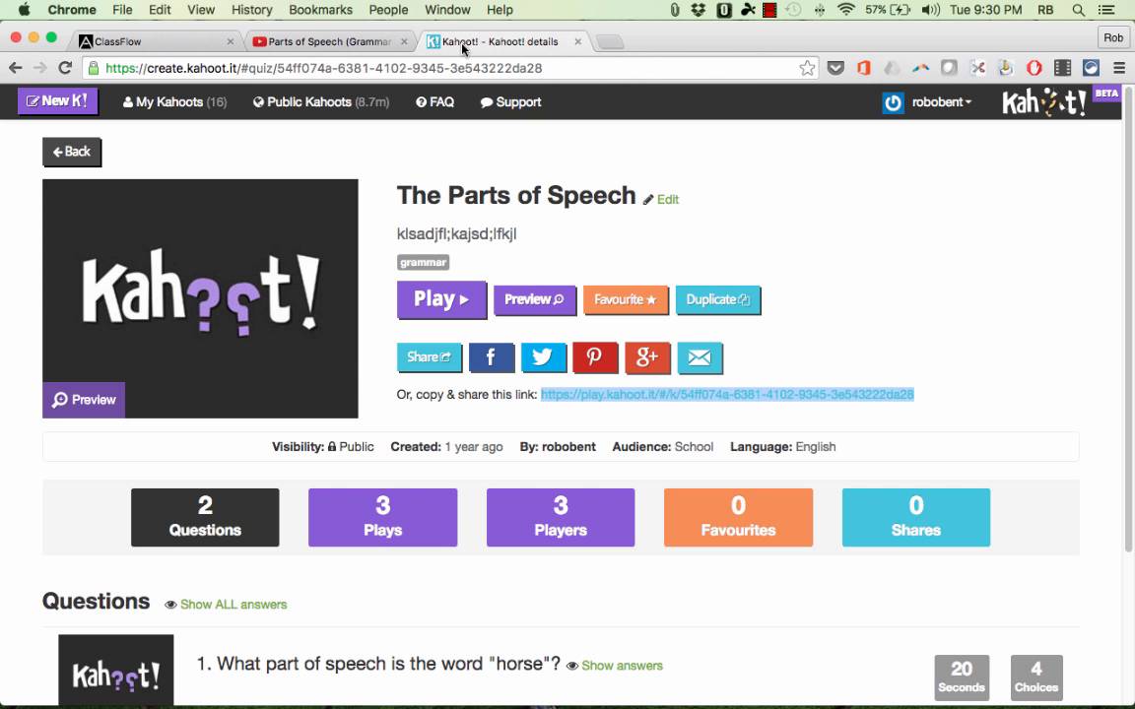
{"action": "left_click", "coordinate": [224, 46]}
{"action": "left_click", "coordinate": [618, 46]}
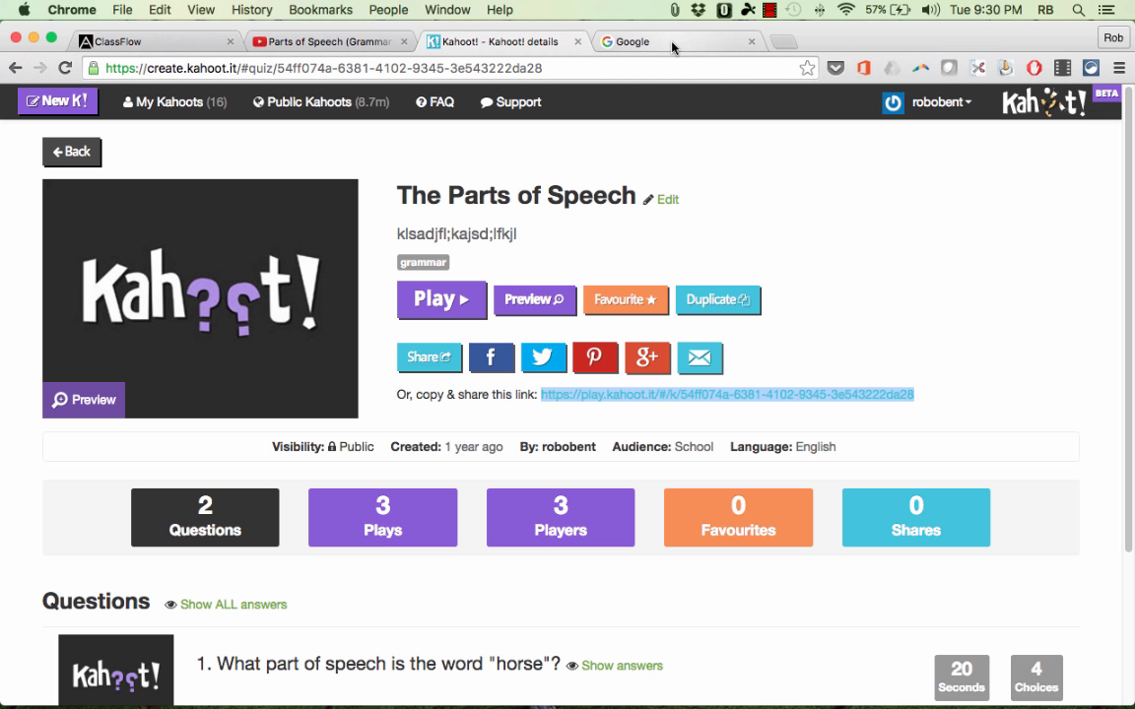
{"action": "left_click", "coordinate": [672, 44]}
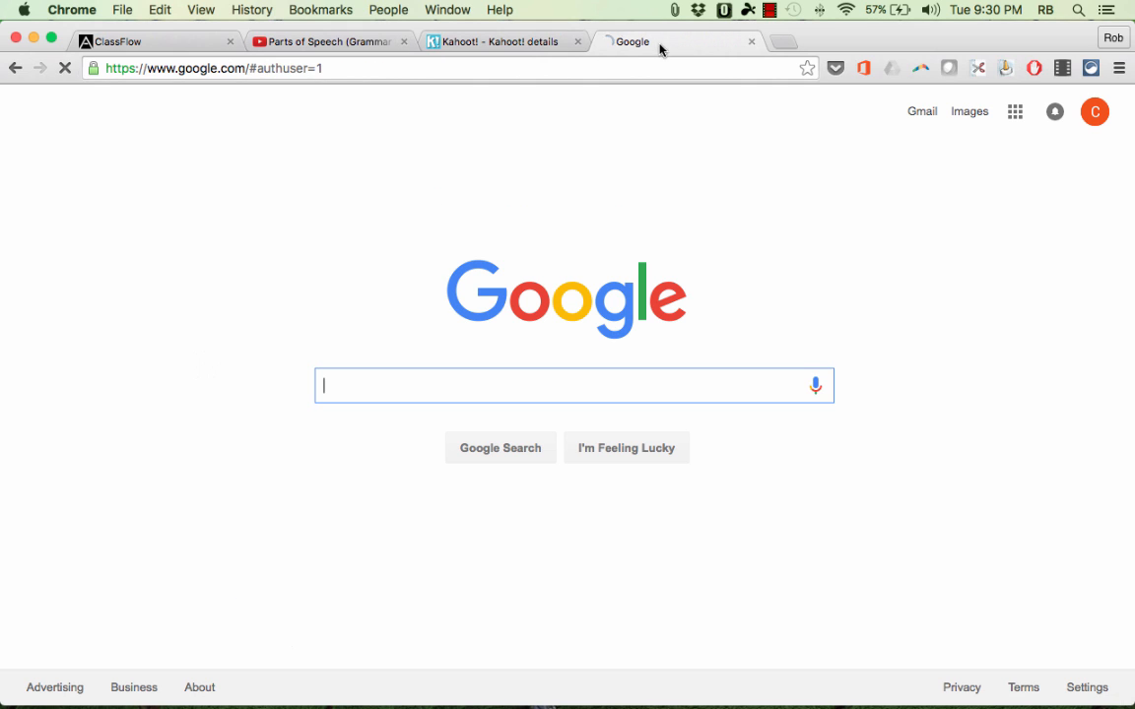
{"action": "left_click", "coordinate": [358, 69]}
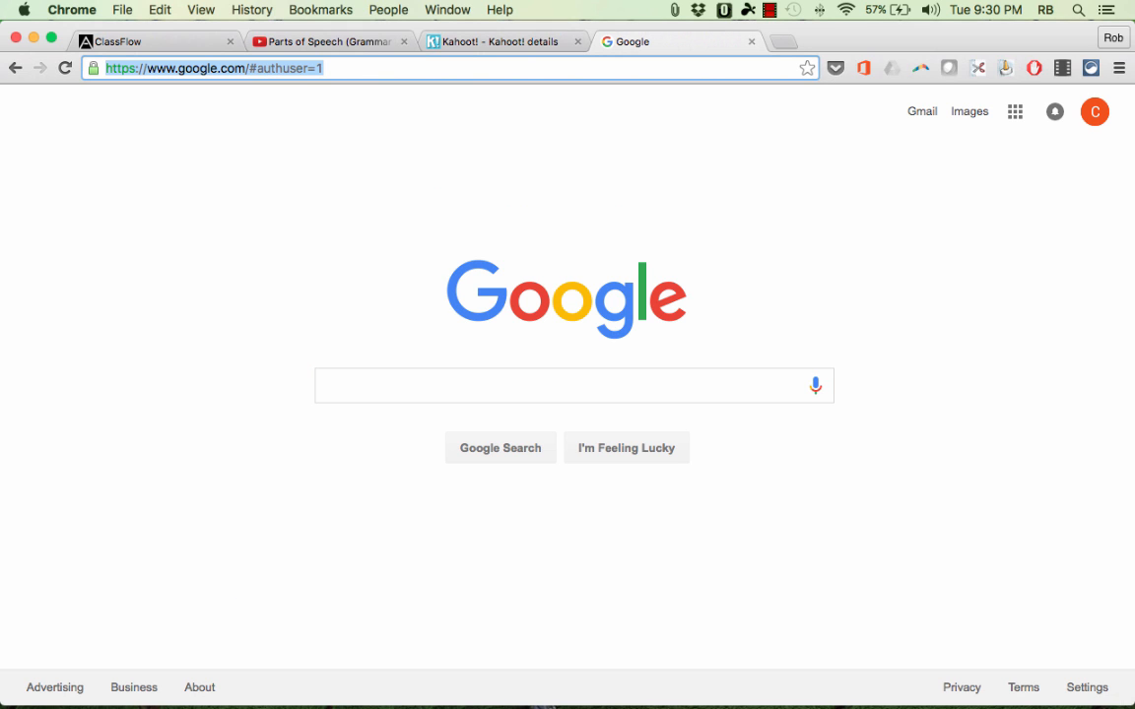
{"action": "type", "text": "kahoot.it"}
{"action": "key", "text": "Return"}
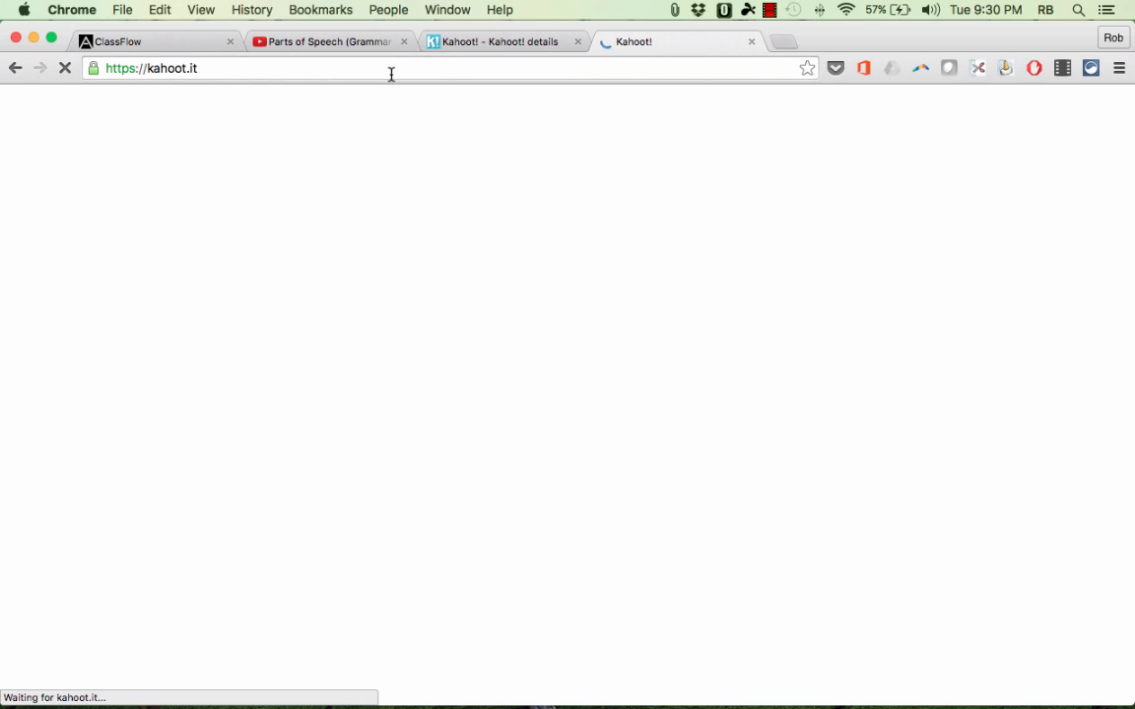
{"action": "key", "text": "super+a"}
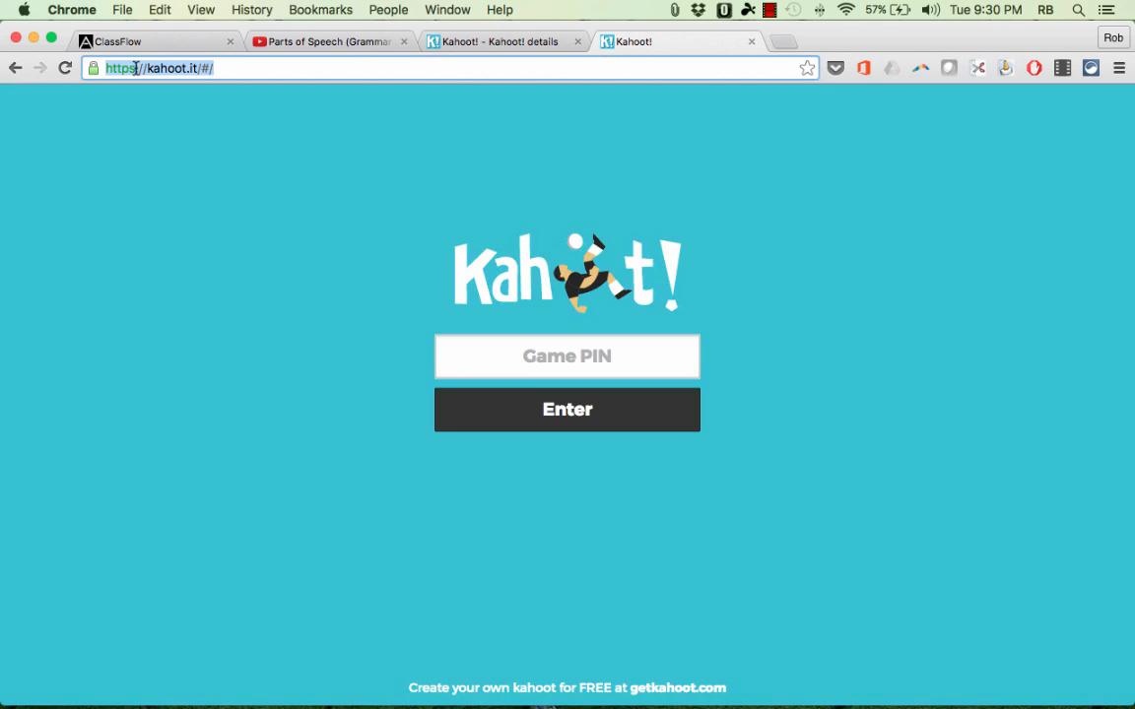
{"action": "key", "text": "super+c"}
{"action": "left_click", "coordinate": [186, 40]}
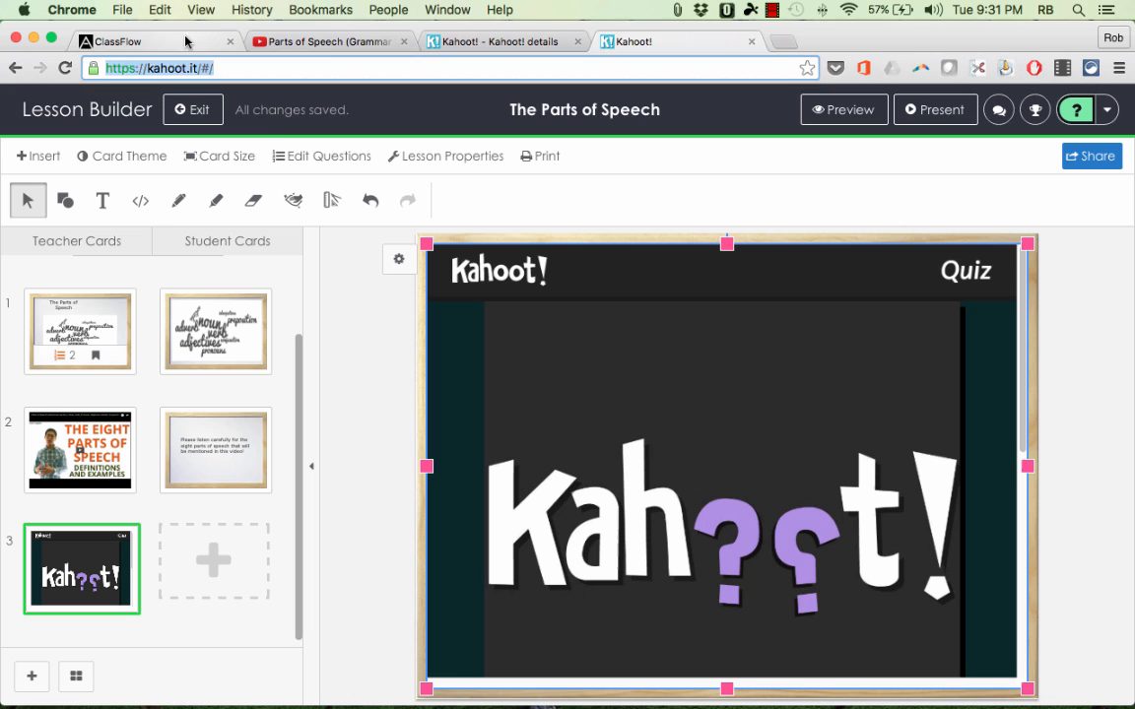
{"action": "left_click", "coordinate": [225, 569]}
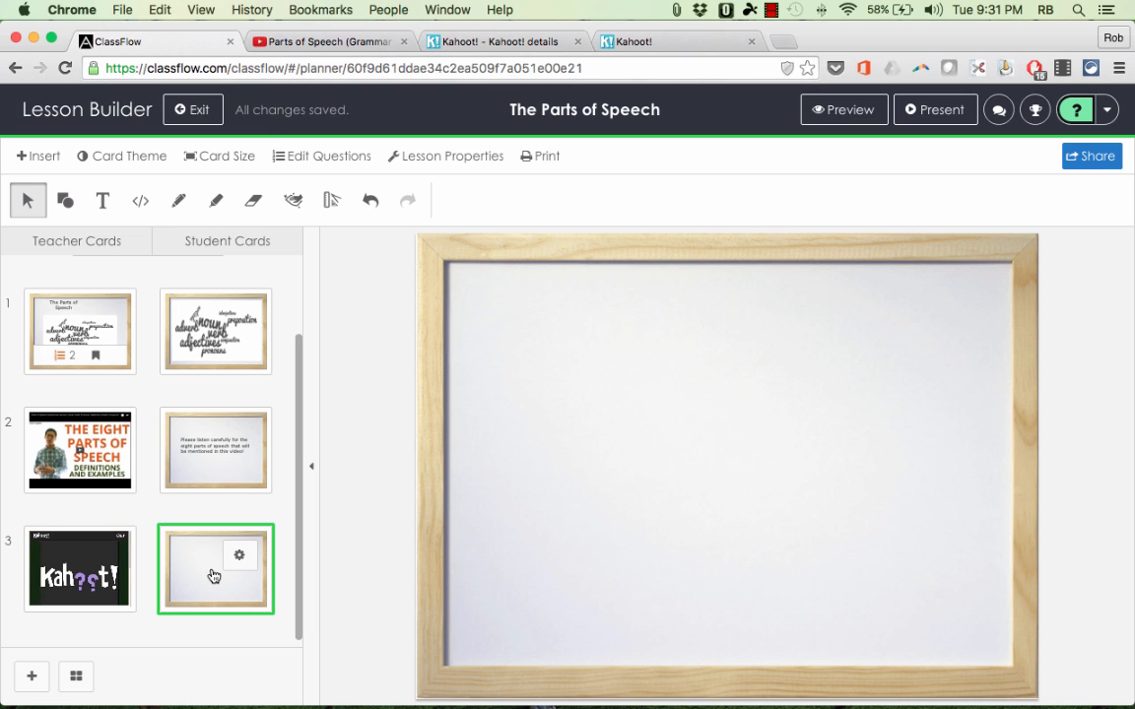
{"action": "left_click", "coordinate": [140, 200]}
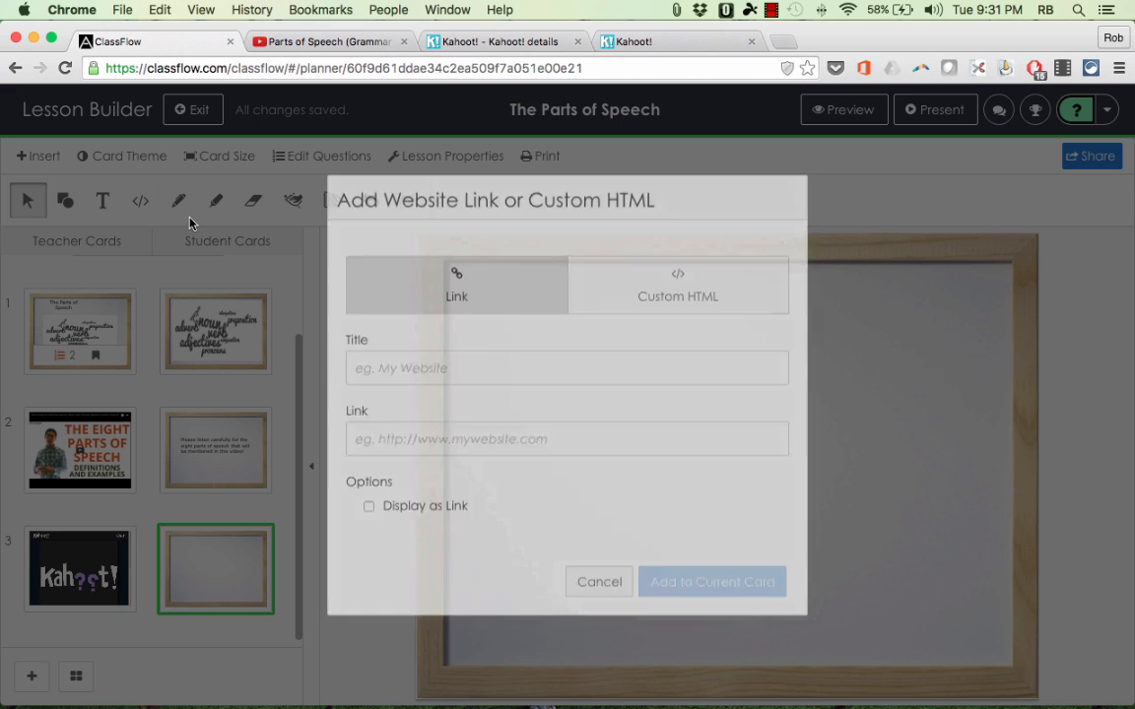
{"action": "left_click", "coordinate": [428, 436]}
{"action": "key", "text": "ctrl+v"}
{"action": "left_click", "coordinate": [434, 369]}
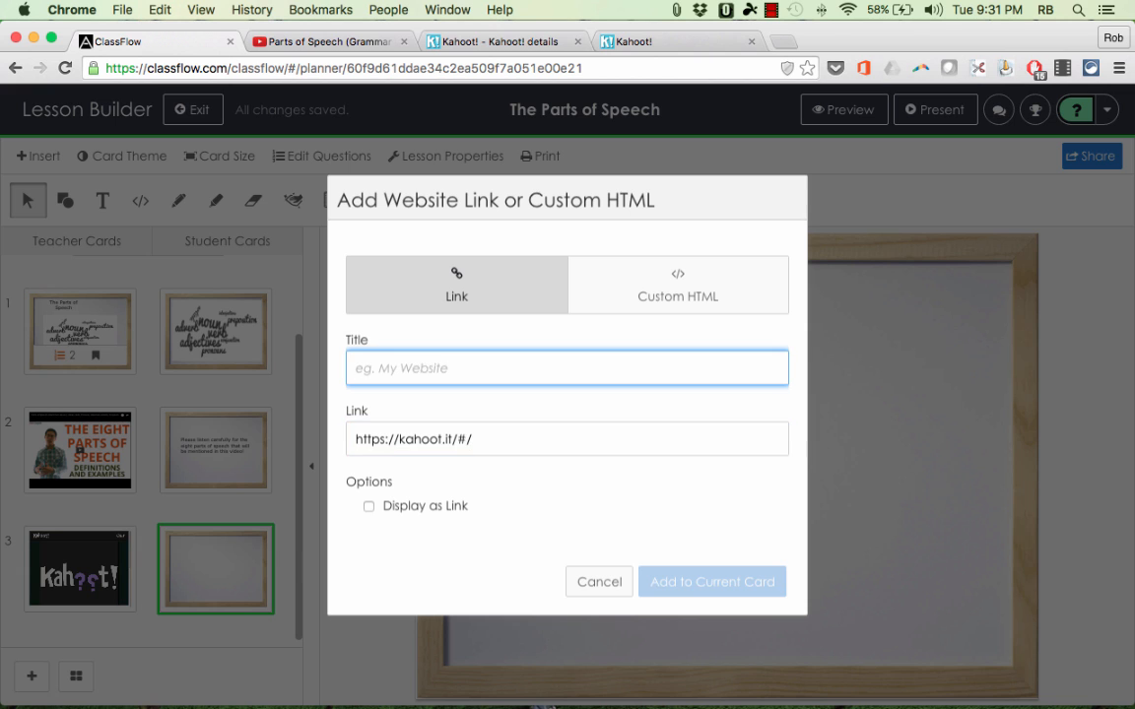
{"action": "type", "text": "Student Kahoot"}
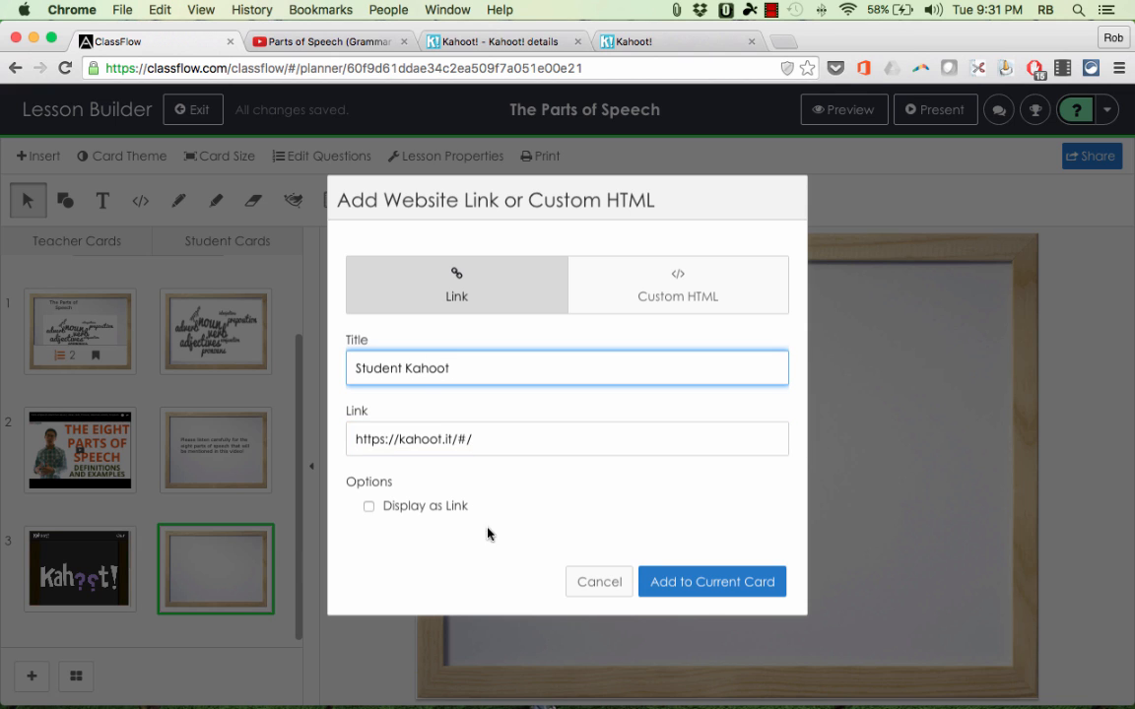
{"action": "left_click", "coordinate": [701, 589]}
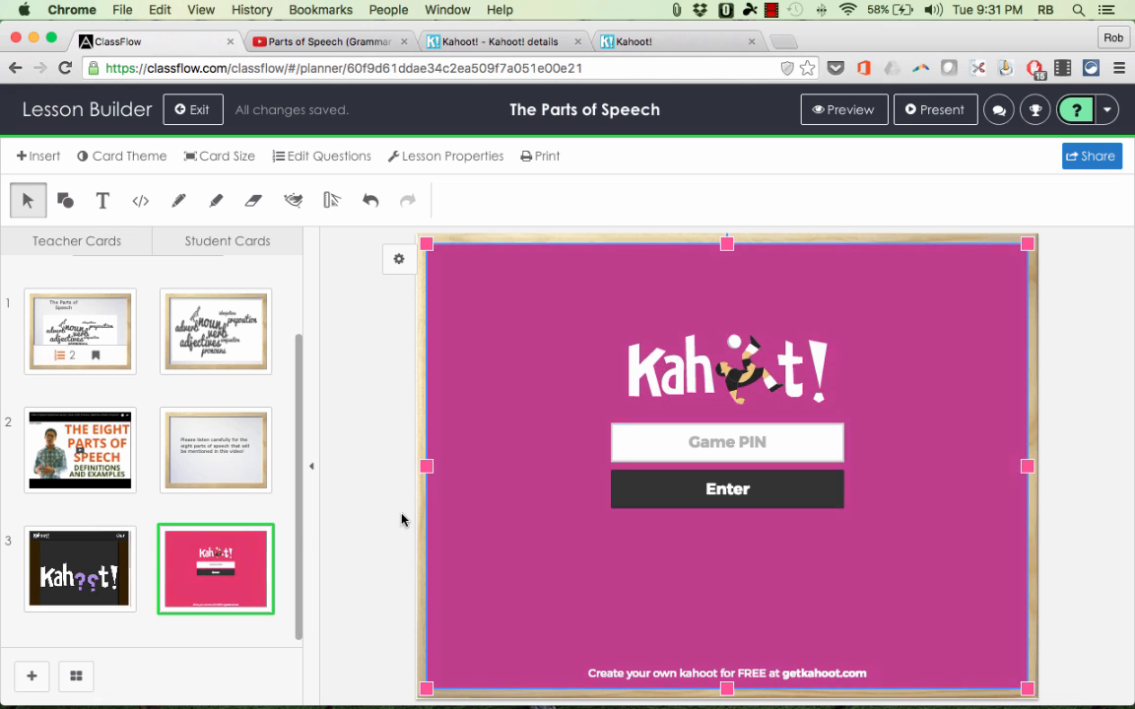
- Review the Kahoot teacher card in row 3 and add a blank card 4 after it
{"action": "left_click", "coordinate": [65, 578]}
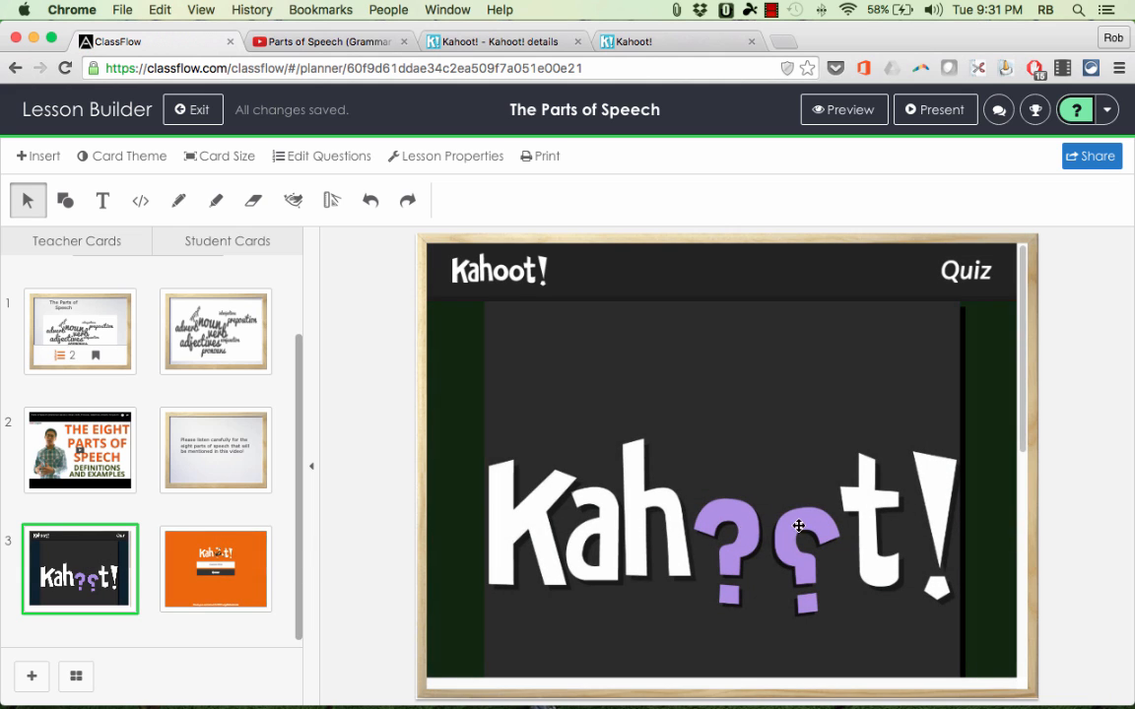
{"action": "mouse_move", "coordinate": [253, 574]}
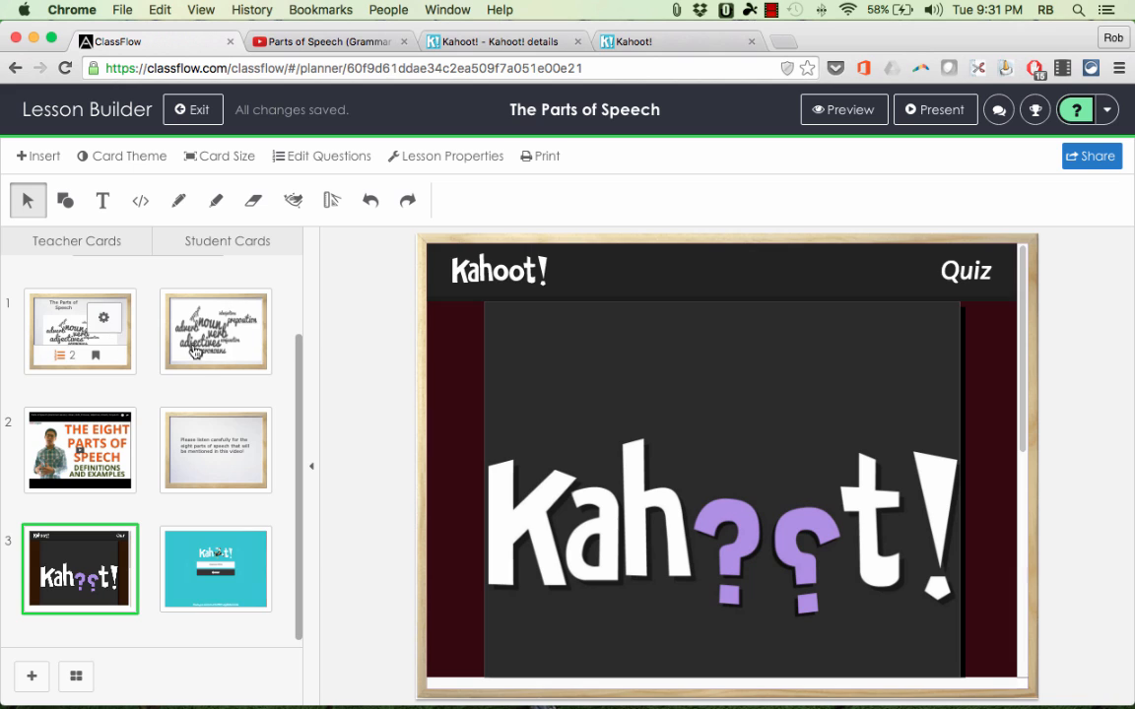
{"action": "scroll", "coordinate": [297, 396], "scroll_direction": "down", "scroll_amount": 1}
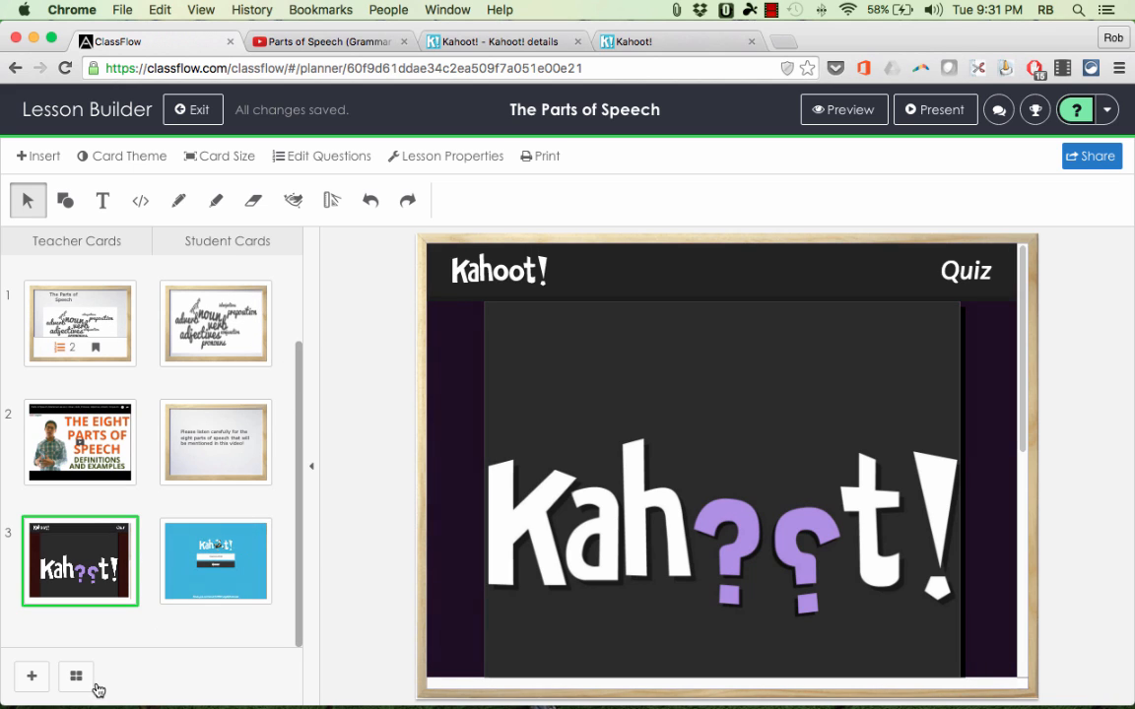
{"action": "left_click", "coordinate": [32, 678]}
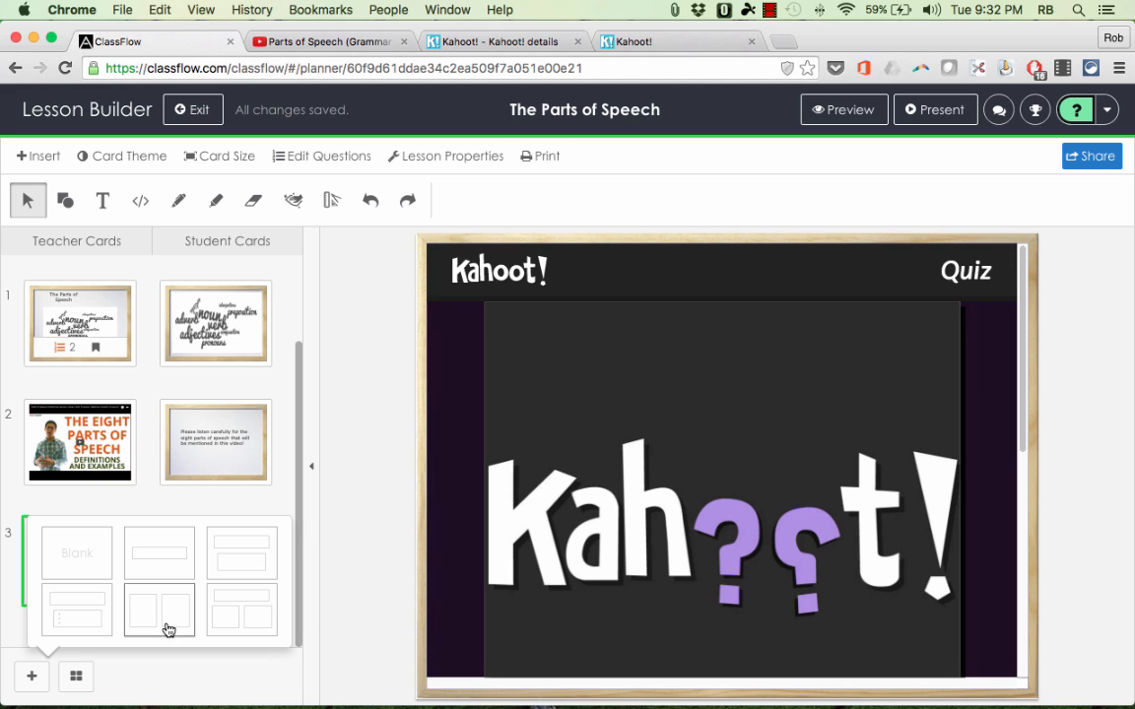
{"action": "left_click", "coordinate": [74, 494]}
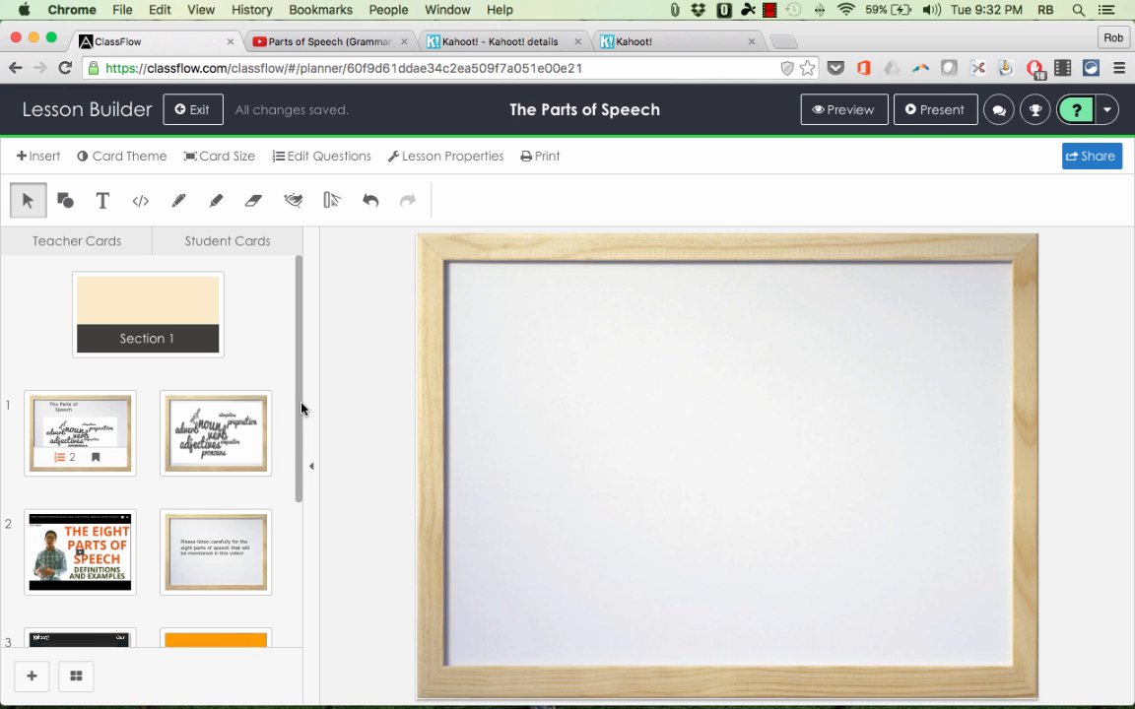
- Look over the lesson's cards, present the lesson in an ad hoc session and open Award Badges
{"action": "scroll", "coordinate": [301, 414], "scroll_direction": "down", "scroll_amount": 2}
{"action": "scroll", "coordinate": [301, 426], "scroll_direction": "down", "scroll_amount": 3}
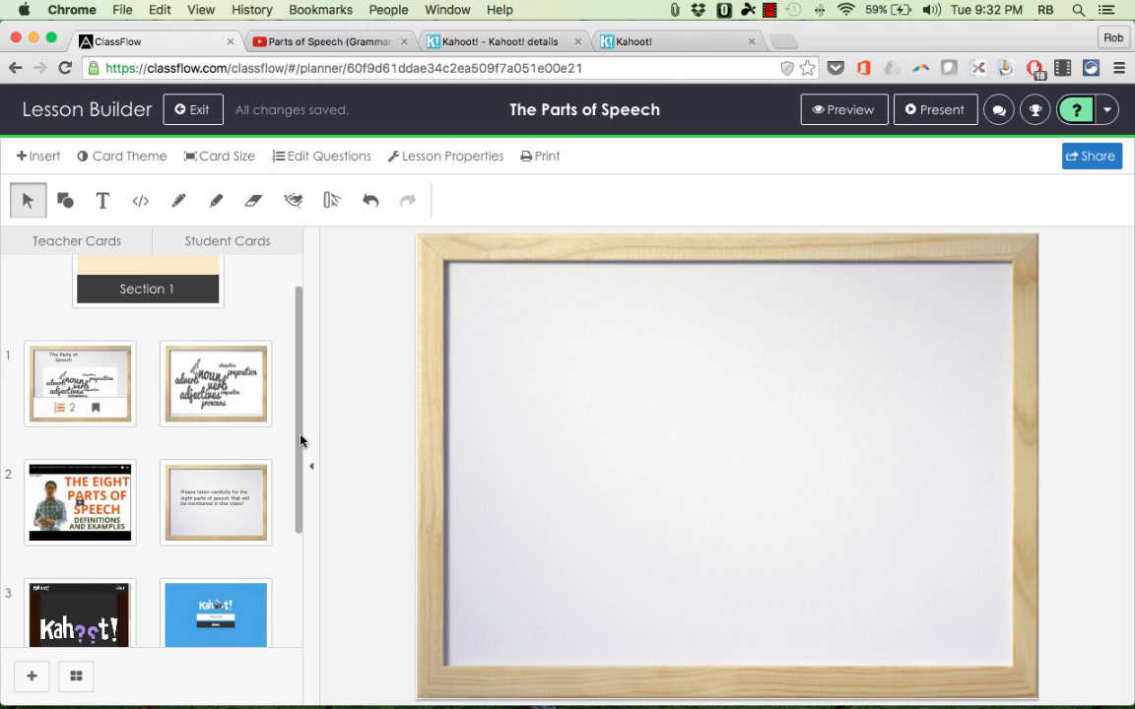
{"action": "mouse_move", "coordinate": [90, 380]}
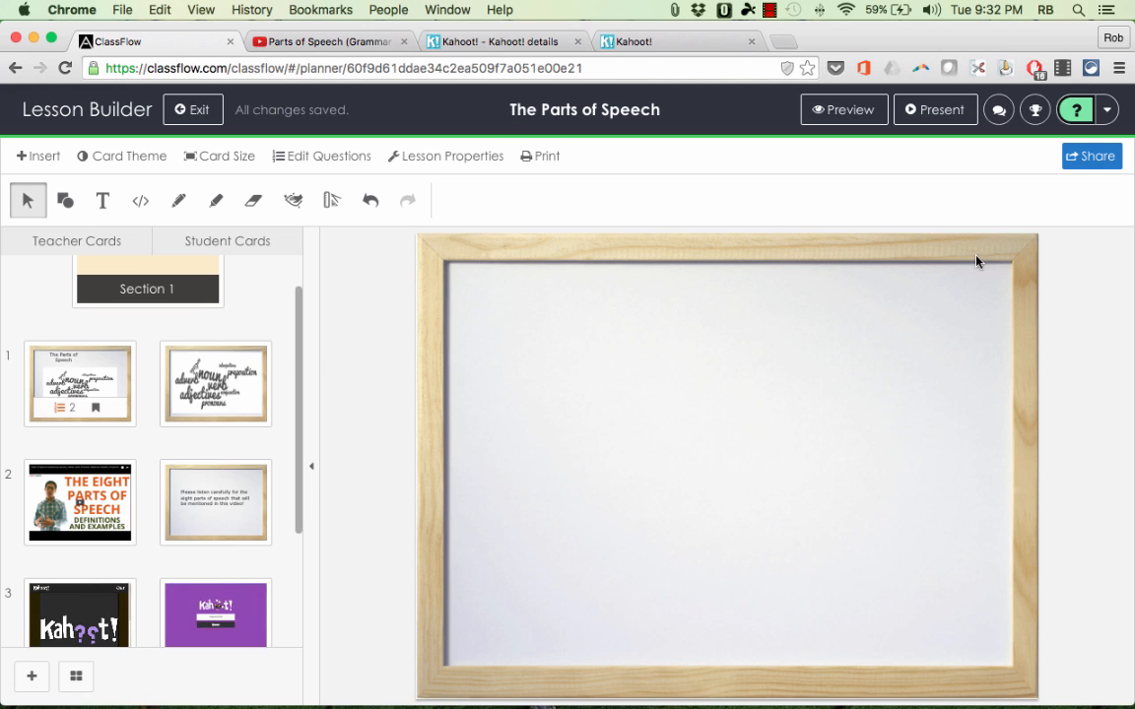
{"action": "mouse_move", "coordinate": [175, 533]}
{"action": "left_click", "coordinate": [934, 112]}
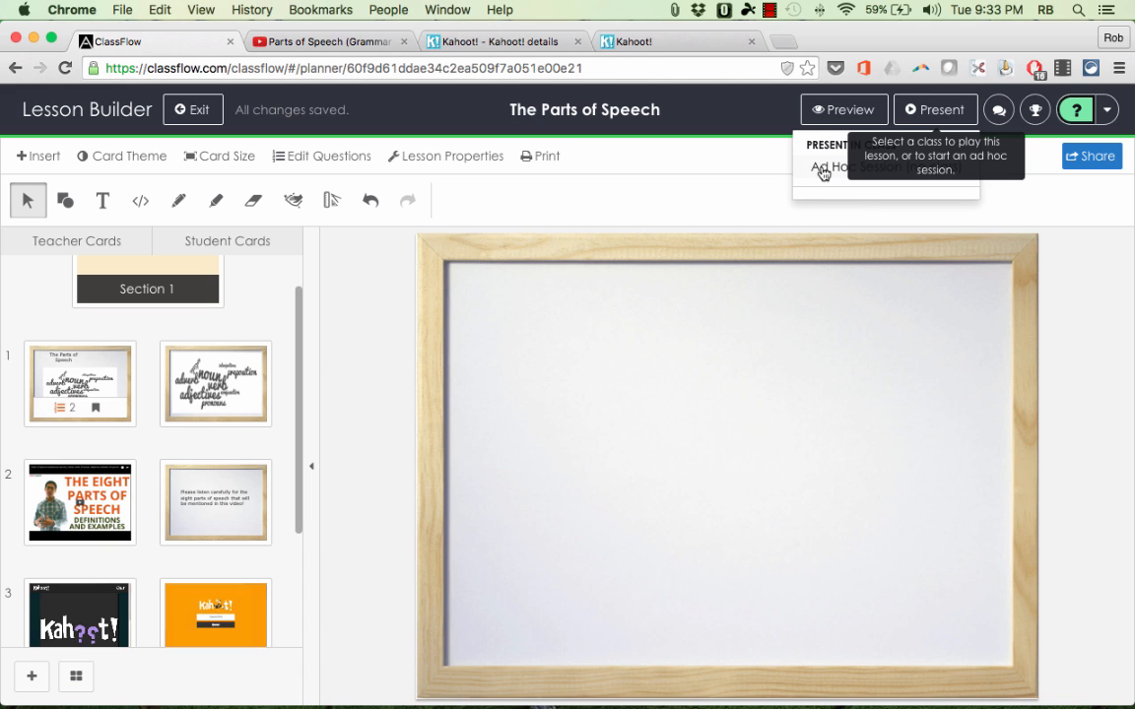
{"action": "left_click", "coordinate": [824, 170]}
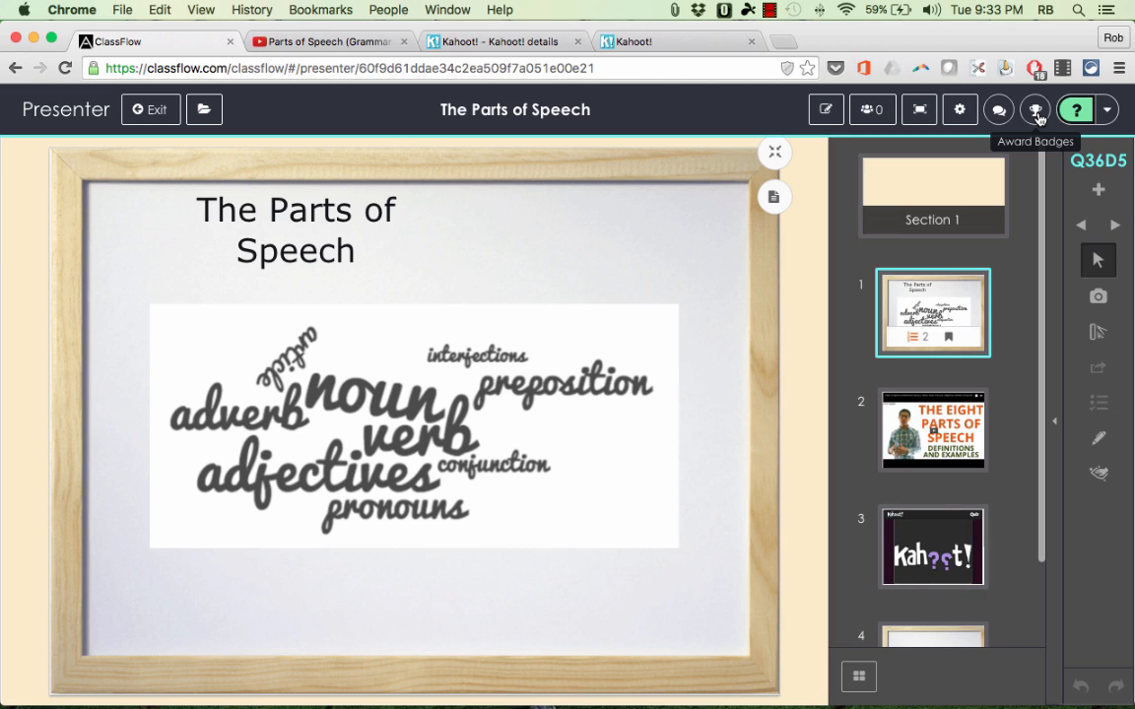
{"action": "left_click", "coordinate": [1036, 111]}
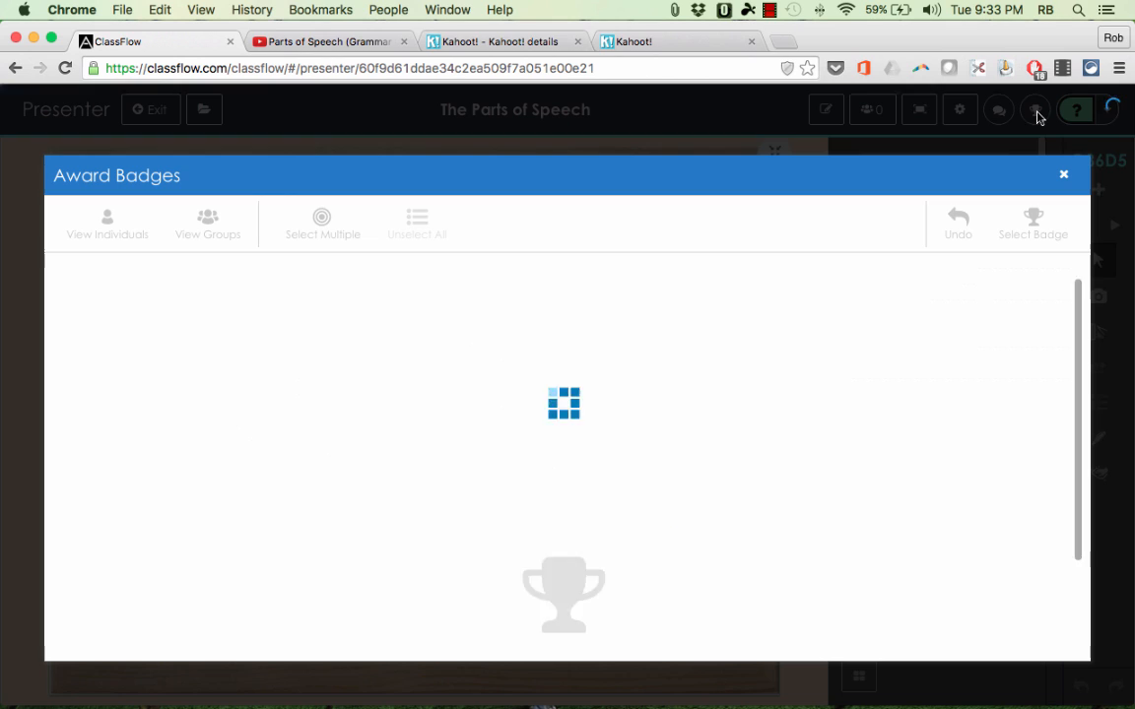